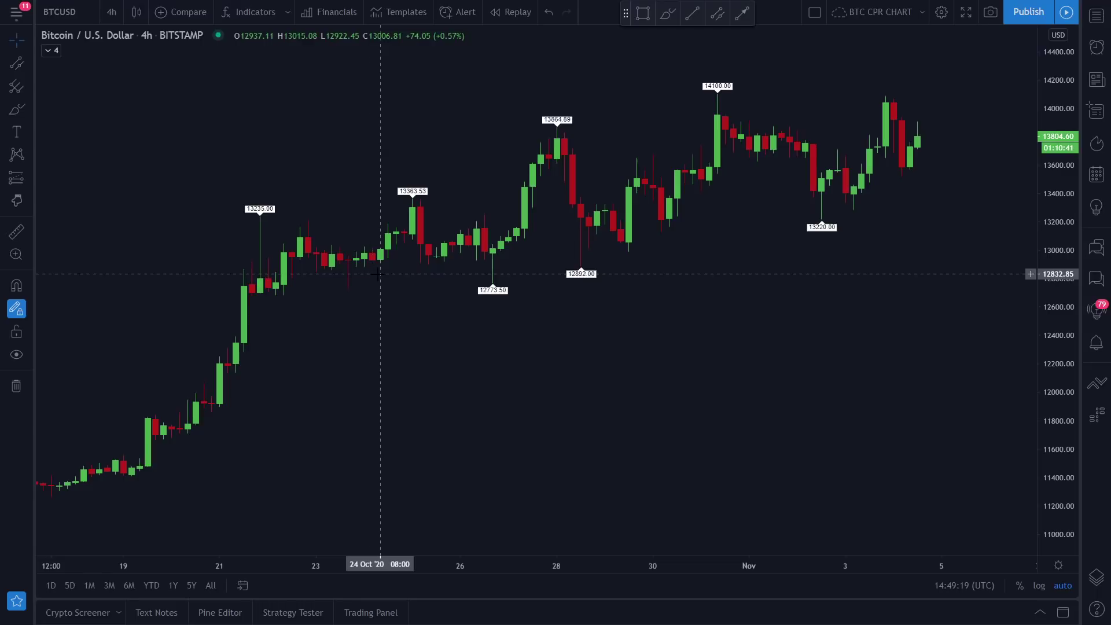
Draw a parallel channel with its upper edge from the 13235.00 high to about 14450 on 3 Nov, lower edge along the lows
scroll(452, 301, "up", 2)
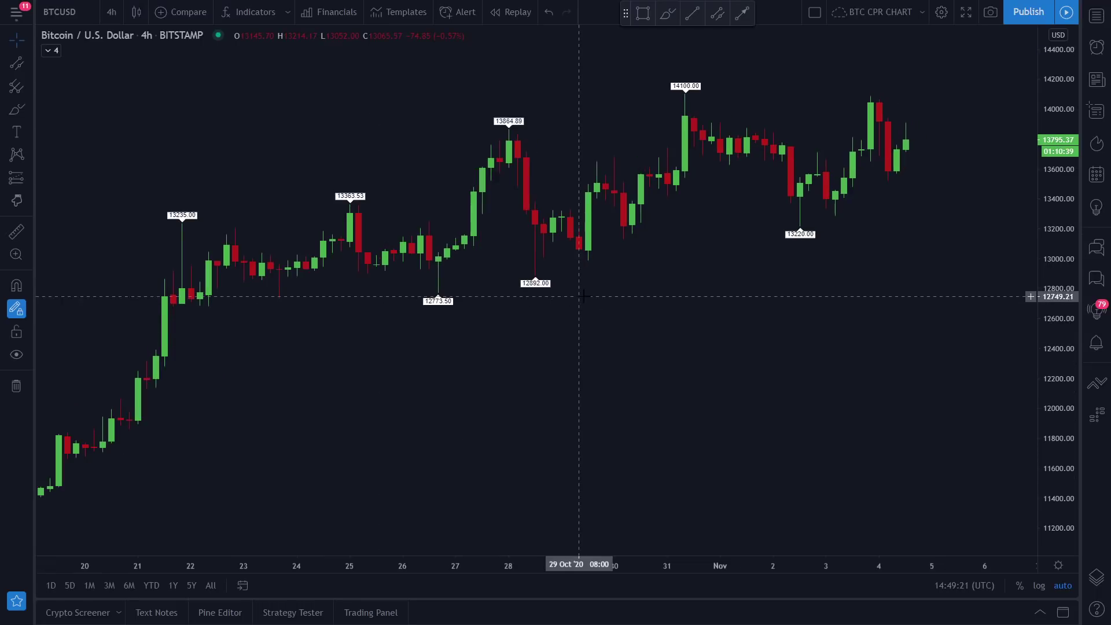
scroll(581, 295, "up", 1)
scroll(359, 290, "down", 2)
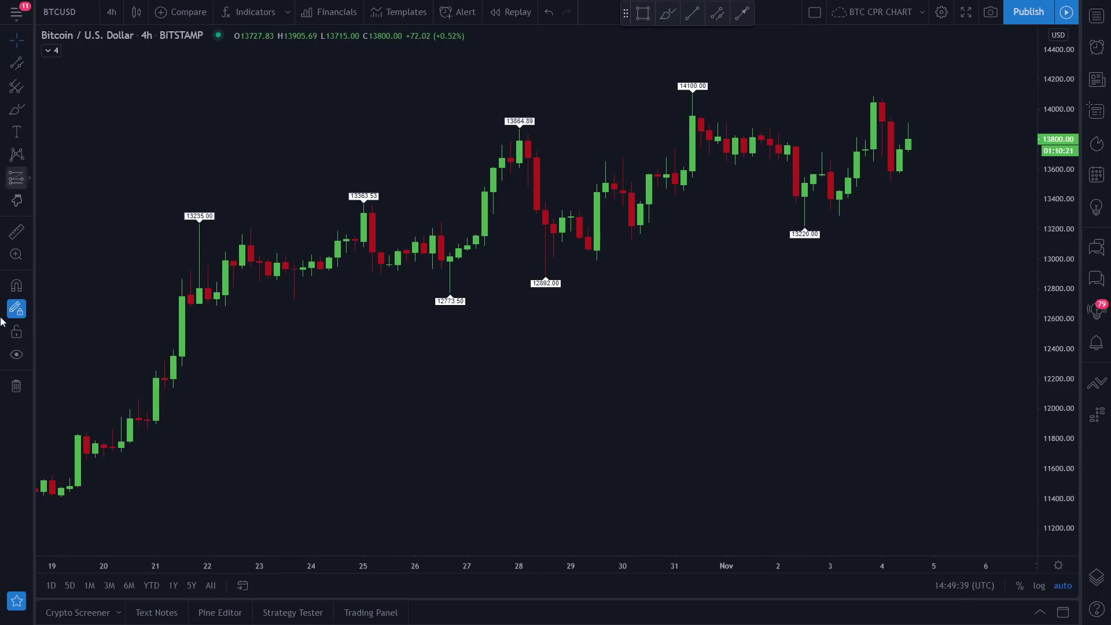
left_click(16, 63)
left_click(199, 222)
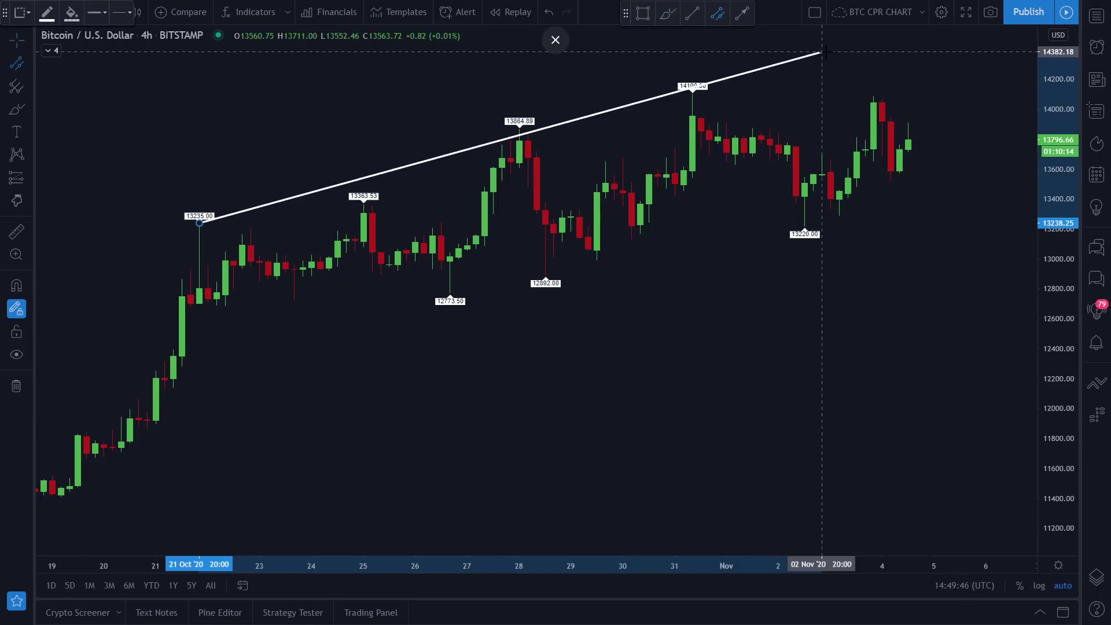
left_click(874, 42)
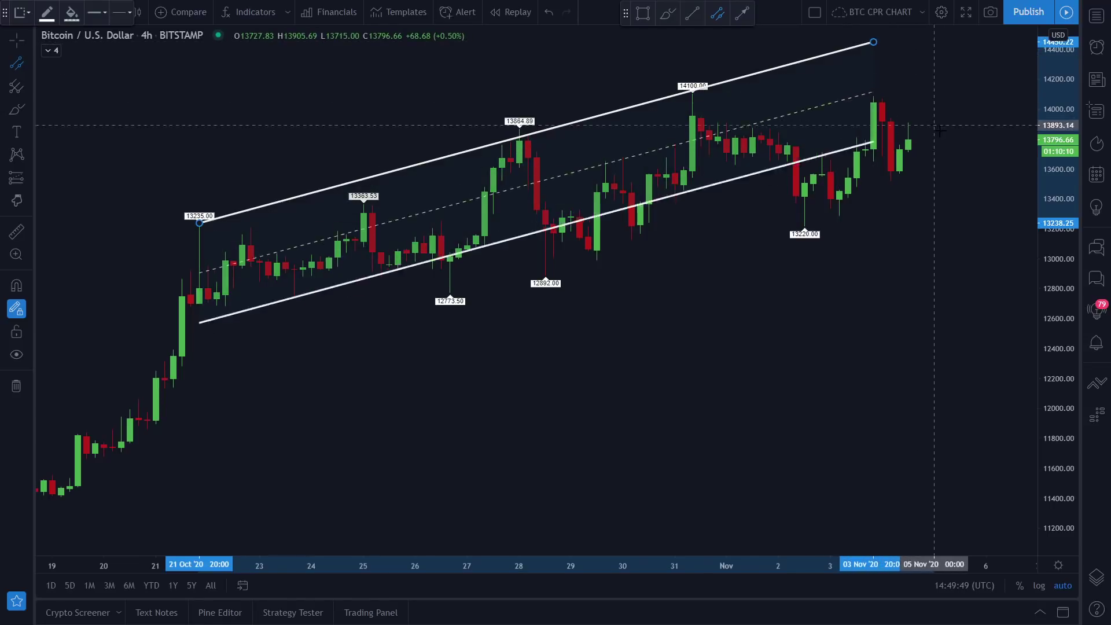
left_click(961, 170)
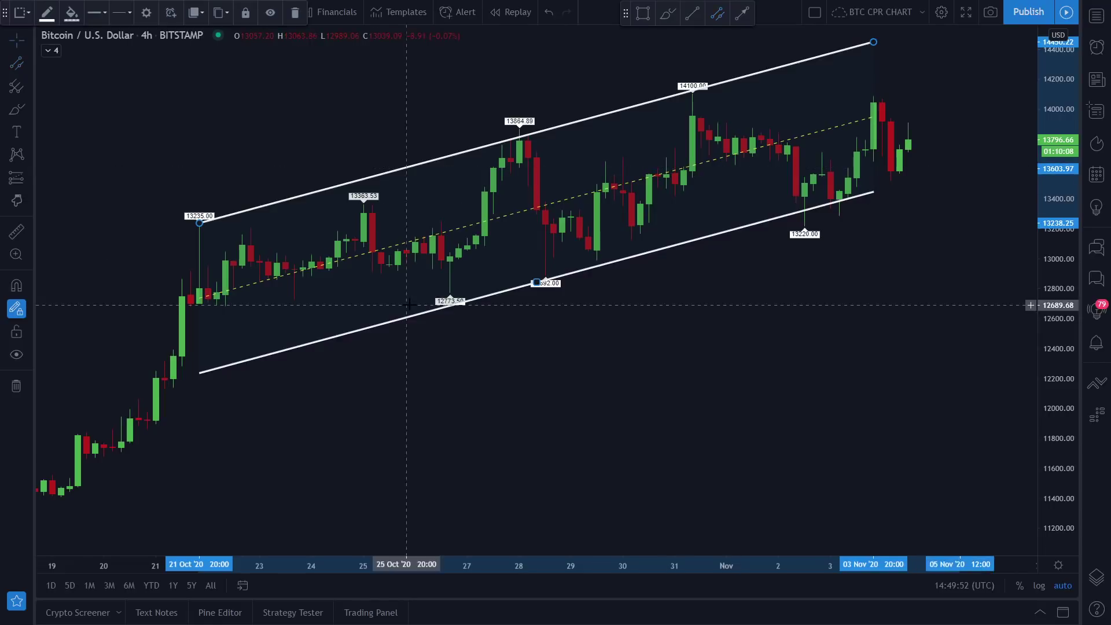
Extend the parallel channel to run from 20 Oct 20:00 to 4 Nov 16:00 and fine-tune both edges to the highs and lows
left_click_drag(199, 224, 147, 224)
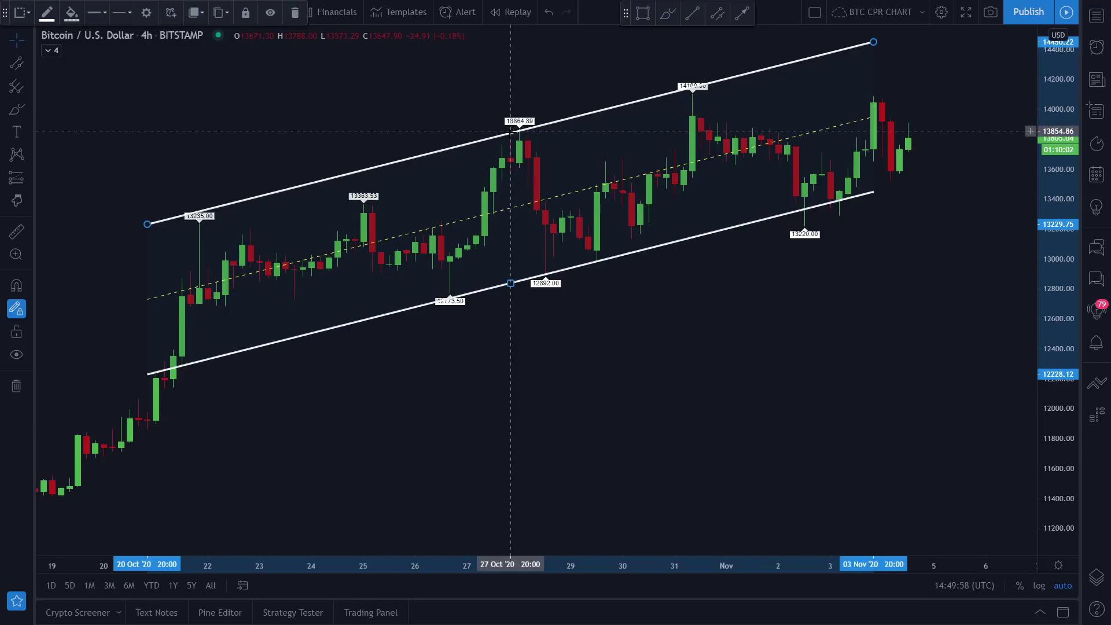
left_click_drag(510, 133, 509, 138)
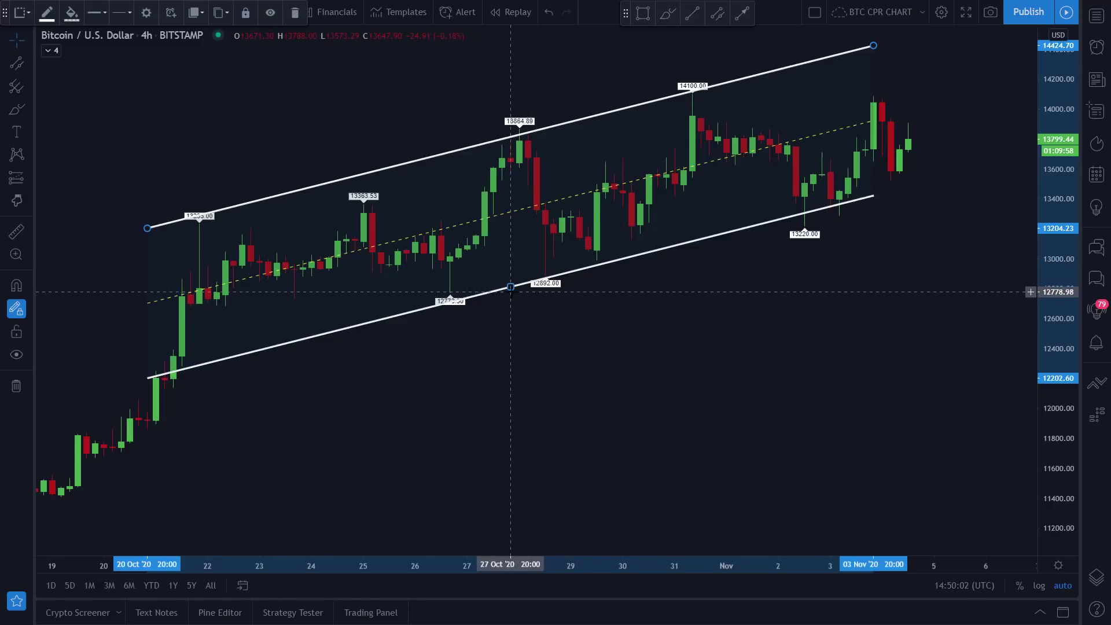
left_click_drag(509, 288, 511, 284)
left_click_drag(874, 45, 917, 33)
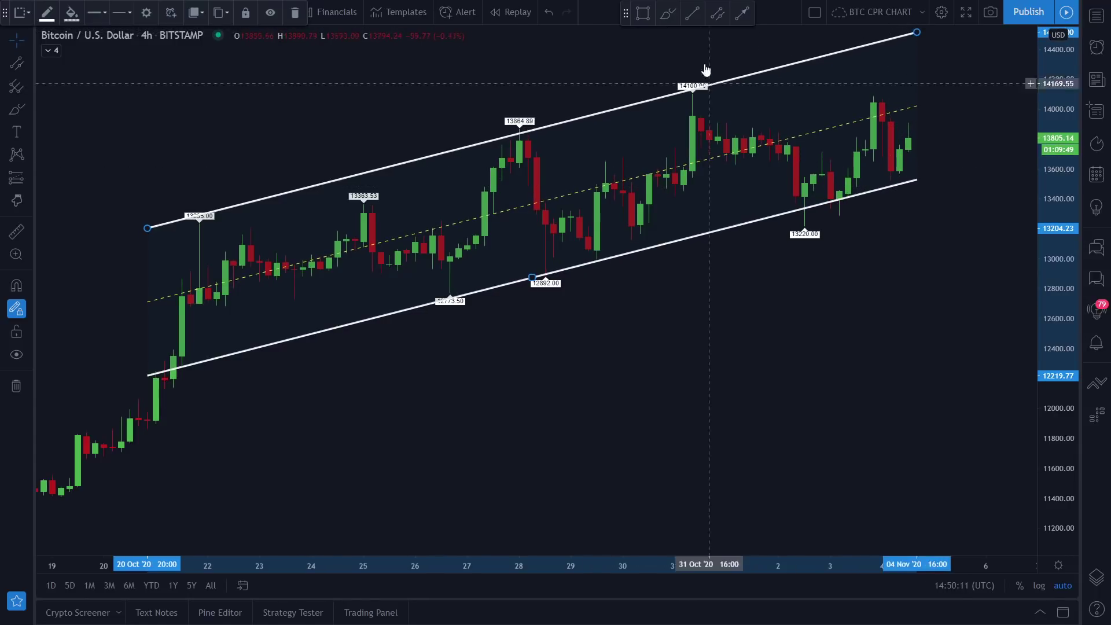
Mark each touch of the channel's lower edge with a short upward yellow arrow
left_click(668, 15)
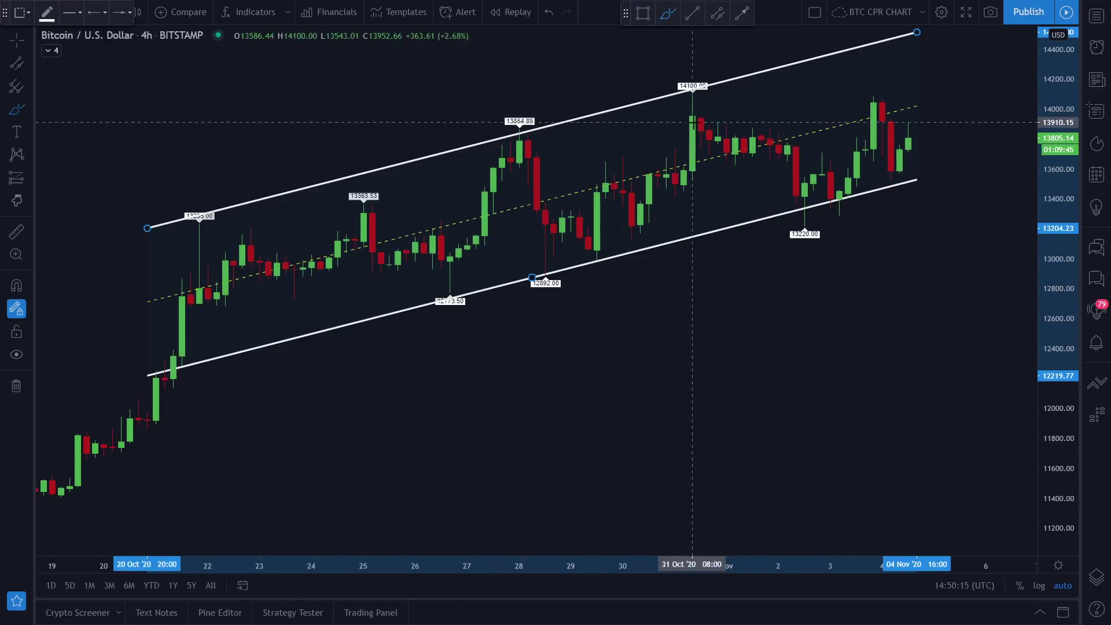
key("alt+t")
left_click_drag(900, 220, 900, 188)
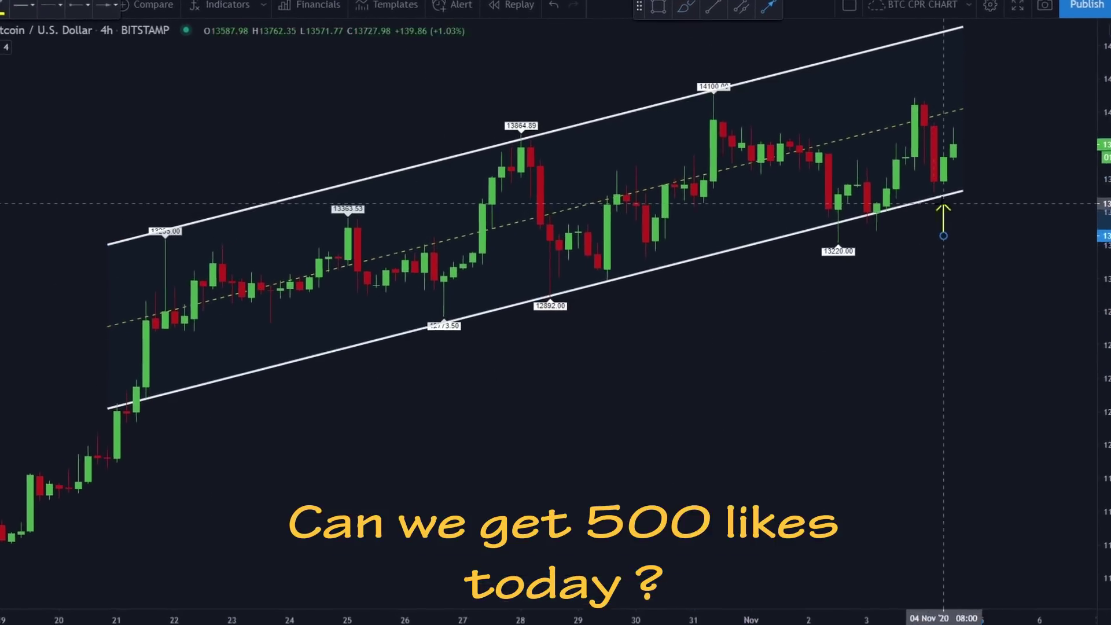
left_click_drag(916, 286, 924, 243)
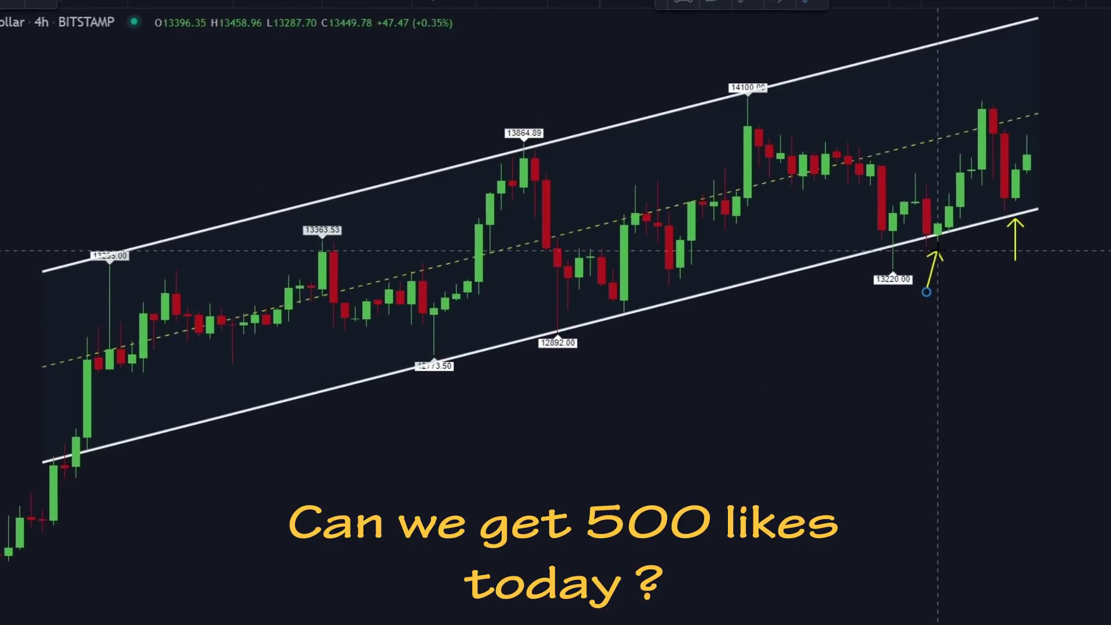
mouse_move(848, 300)
left_mouse_down()
mouse_move(882, 252)
mouse_move(893, 255)
left_mouse_up()
left_click_drag(612, 368, 635, 317)
left_click_drag(411, 452, 434, 379)
left_click_drag(86, 514, 98, 463)
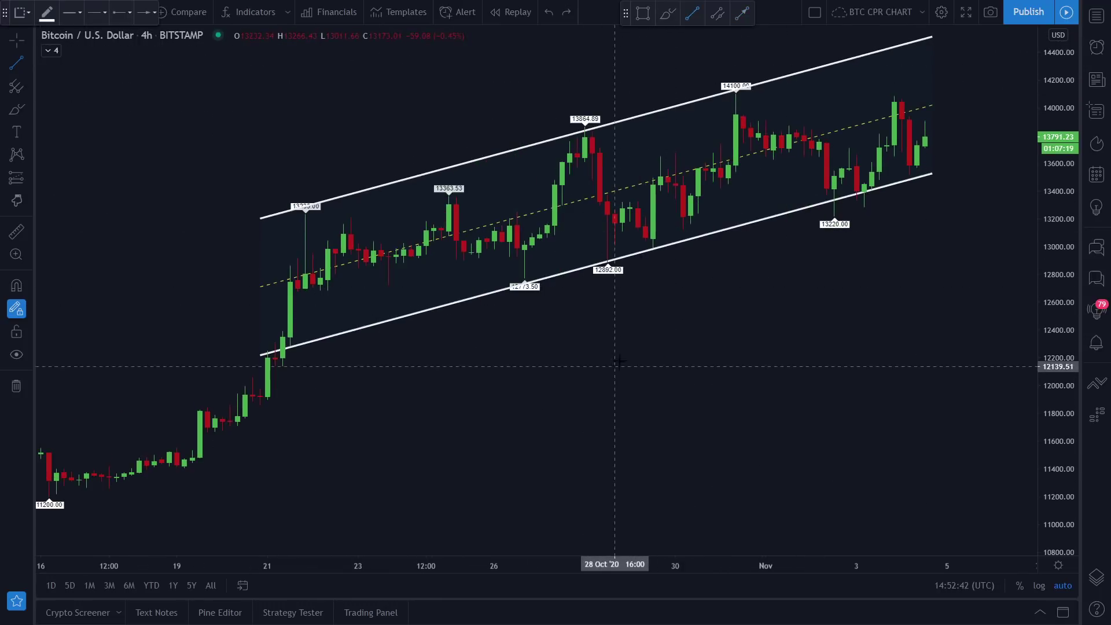
Sketch a descending white arrow below the channel with a yellow arrow zigzag that bounces beneath it, breaks above, retests it and rallies
left_click(614, 331)
left_click(916, 439)
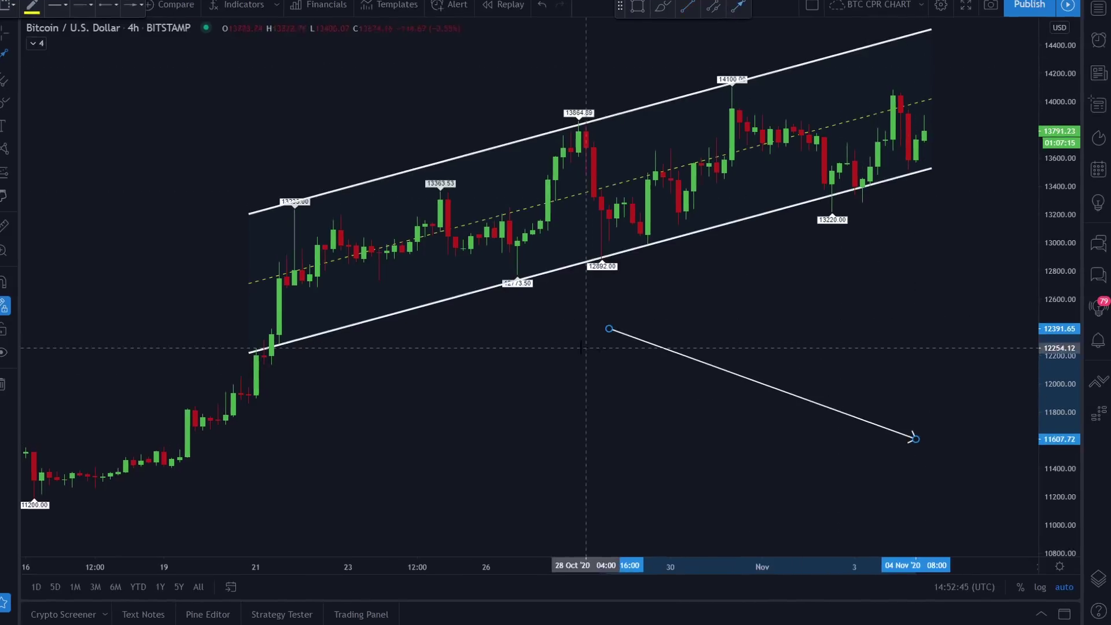
left_click(610, 333)
left_click(685, 445)
left_click(556, 285)
left_click(679, 458)
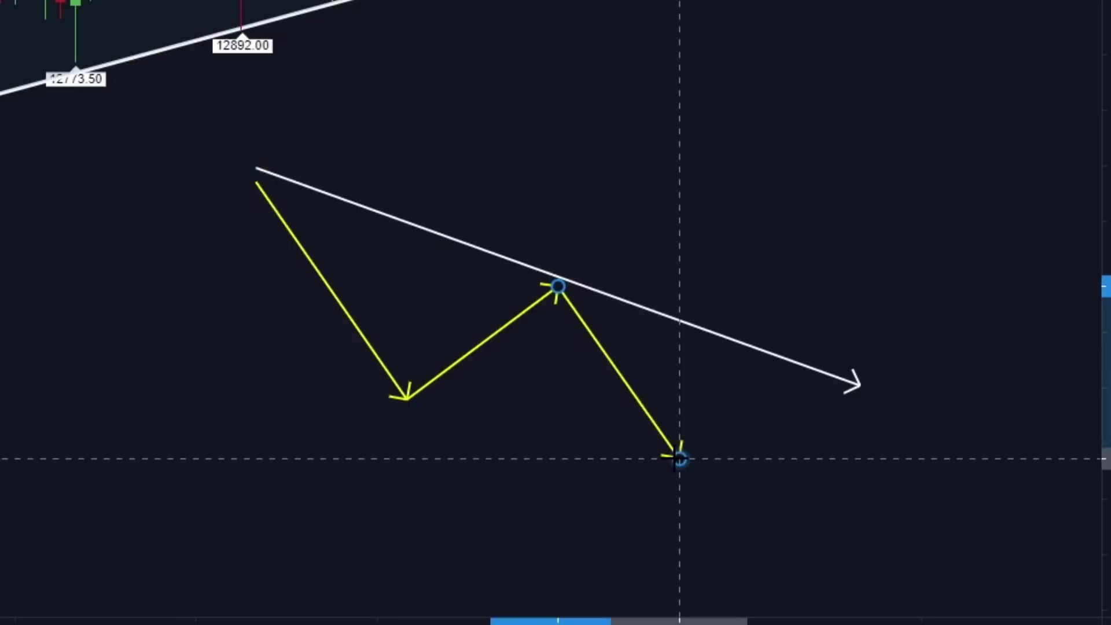
left_click(770, 280)
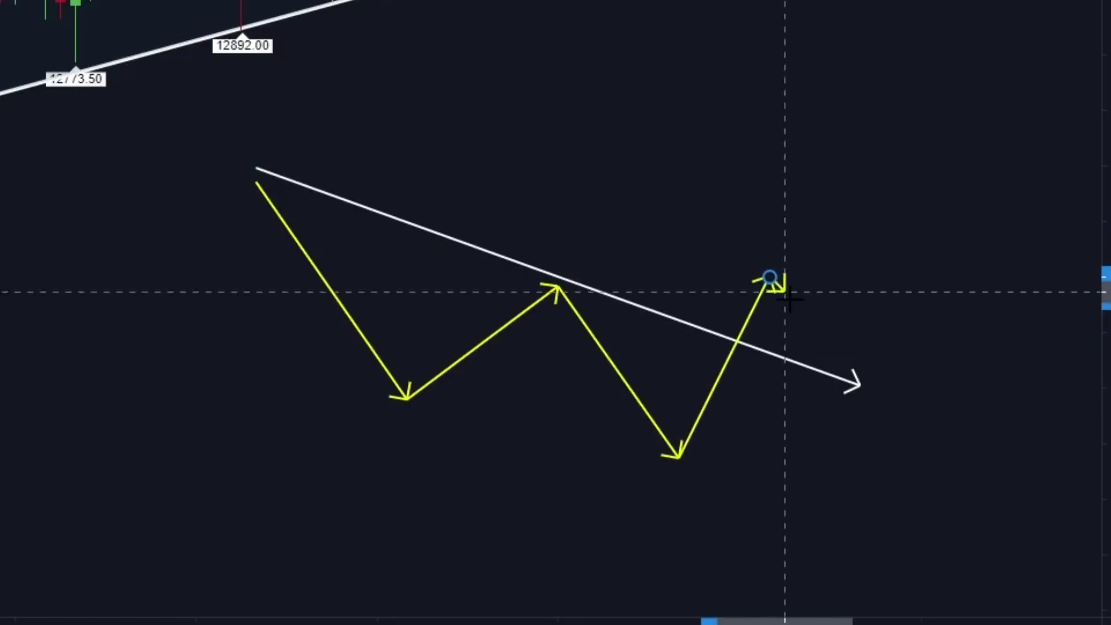
left_click(815, 341)
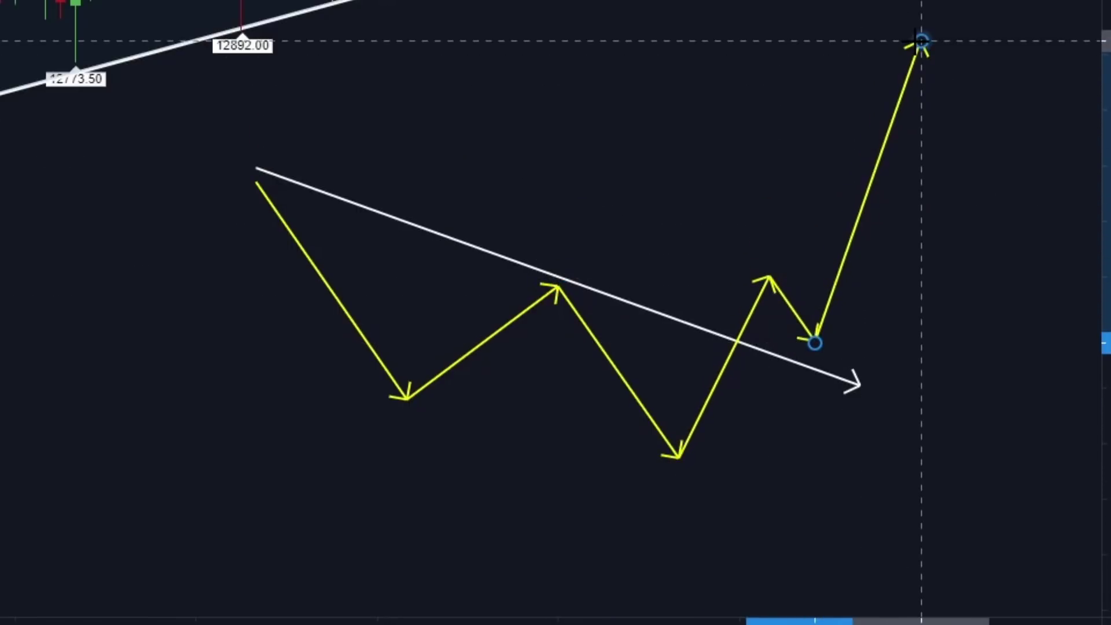
mouse_move(968, 273)
left_mouse_down()
mouse_move(916, 268)
mouse_move(945, 249)
left_mouse_up()
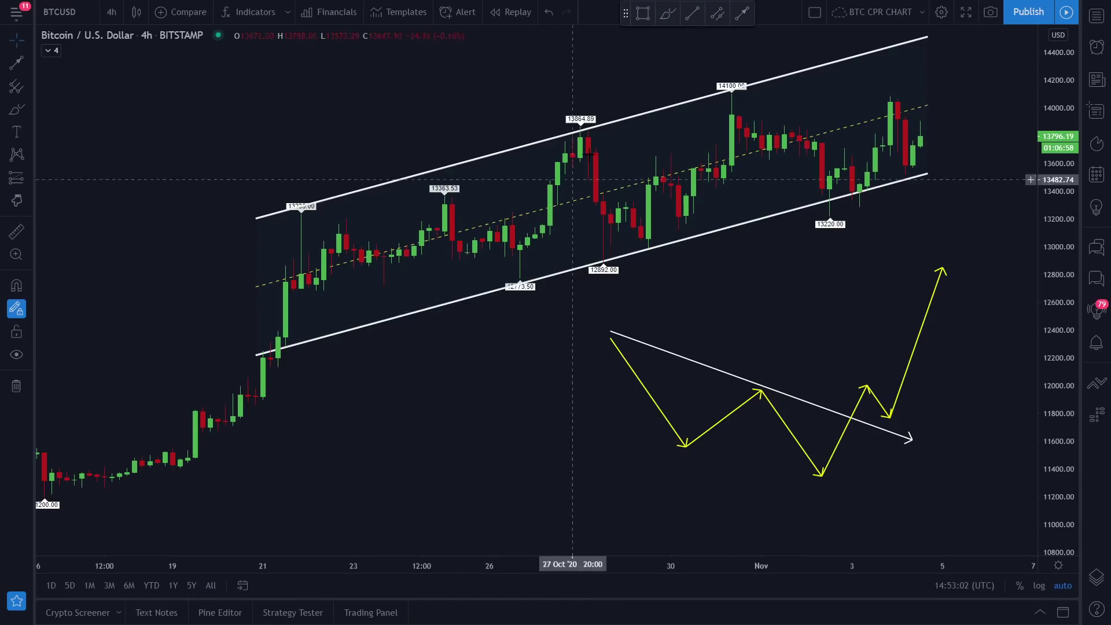
Draw three descending yellow arrow lines inside the channel, starting around the 13363.53, 13864.89 and 14100.00 peaks
scroll(723, 75, "up", 1)
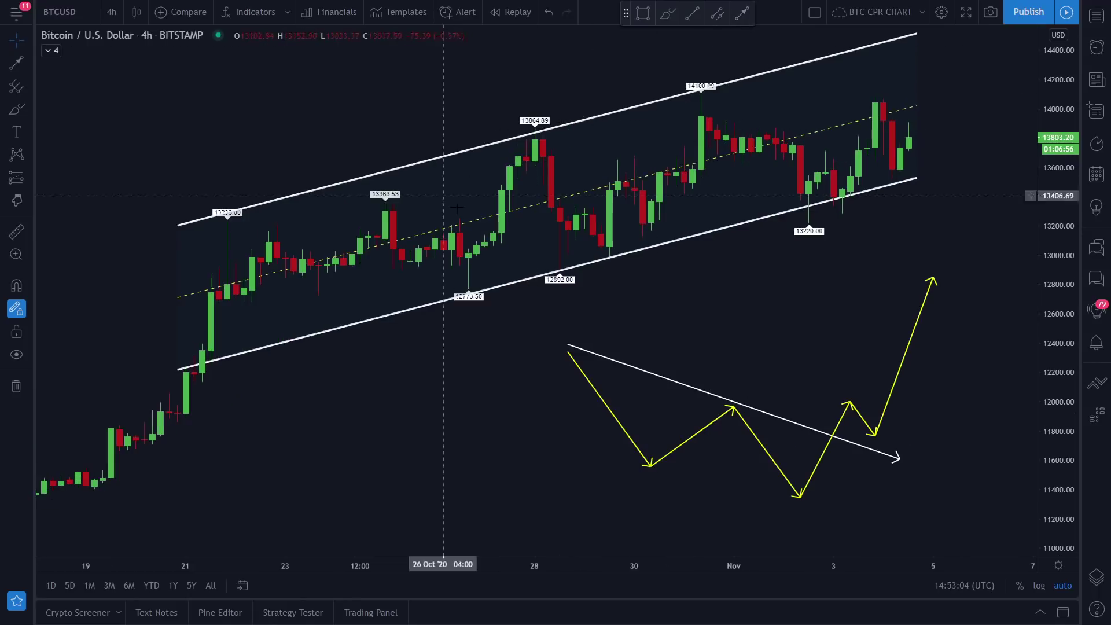
left_click(742, 13)
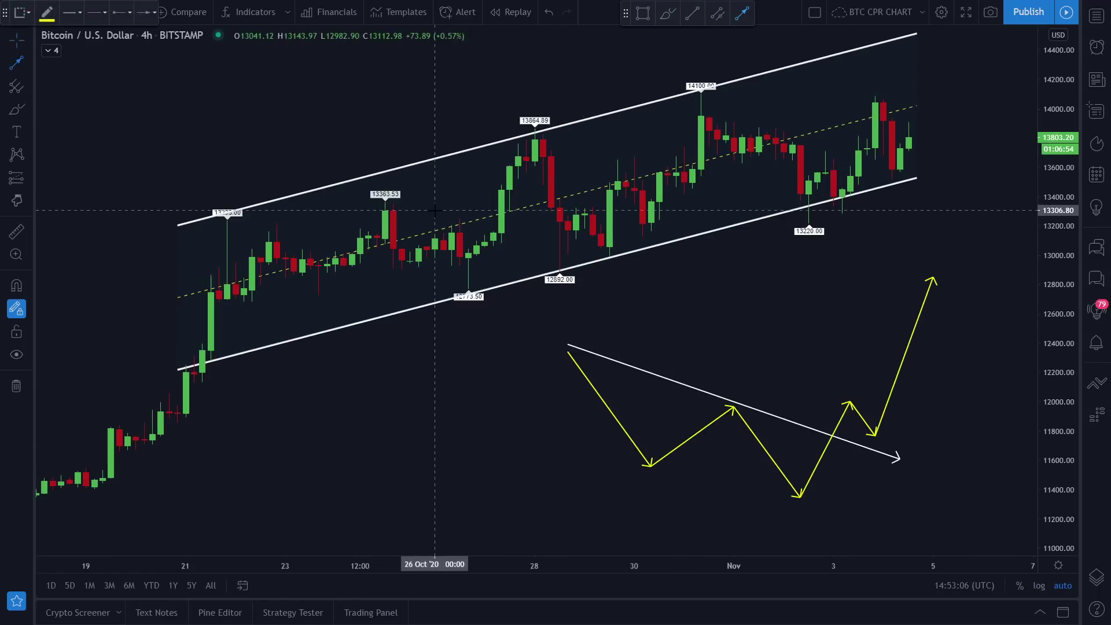
left_click(344, 189)
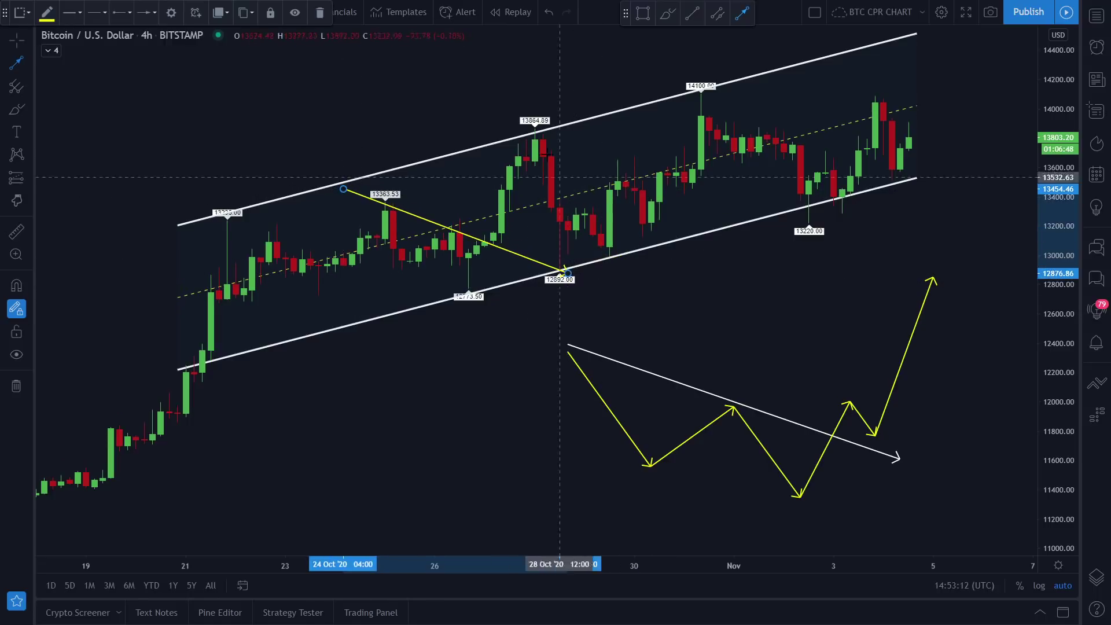
left_click(566, 271)
left_click(535, 127)
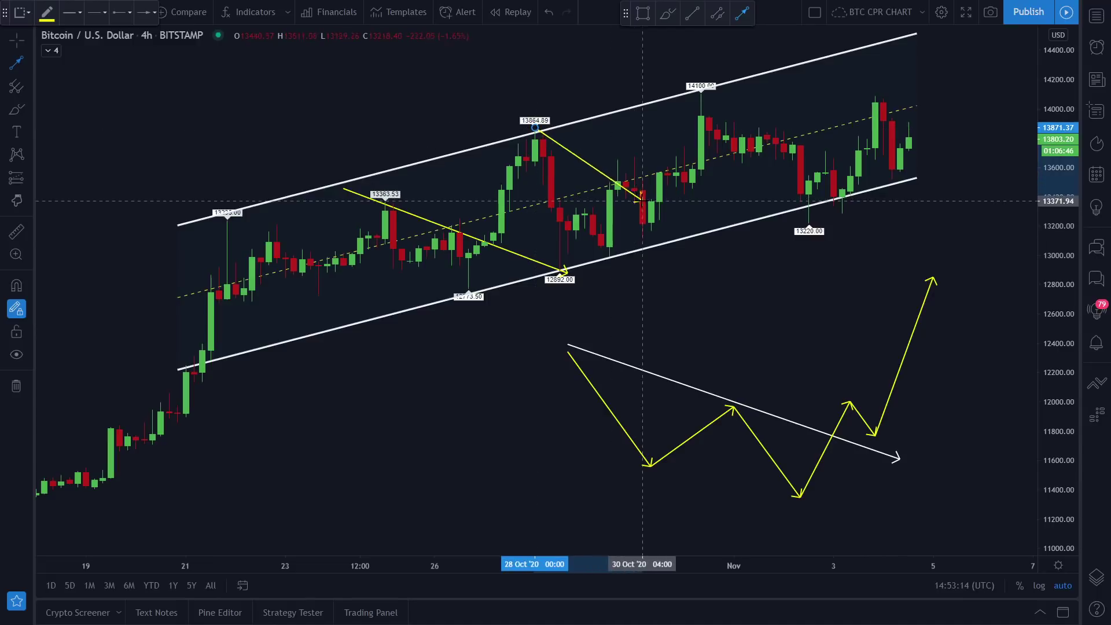
left_click(734, 212)
scroll(733, 39, "up", 1)
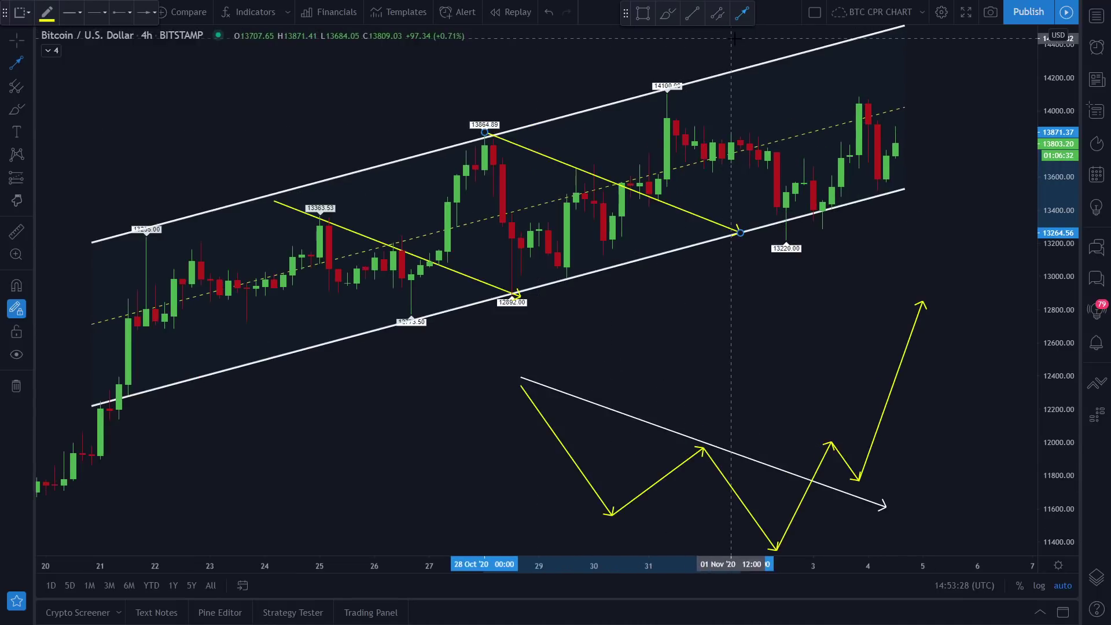
left_click(667, 116)
left_click(923, 193)
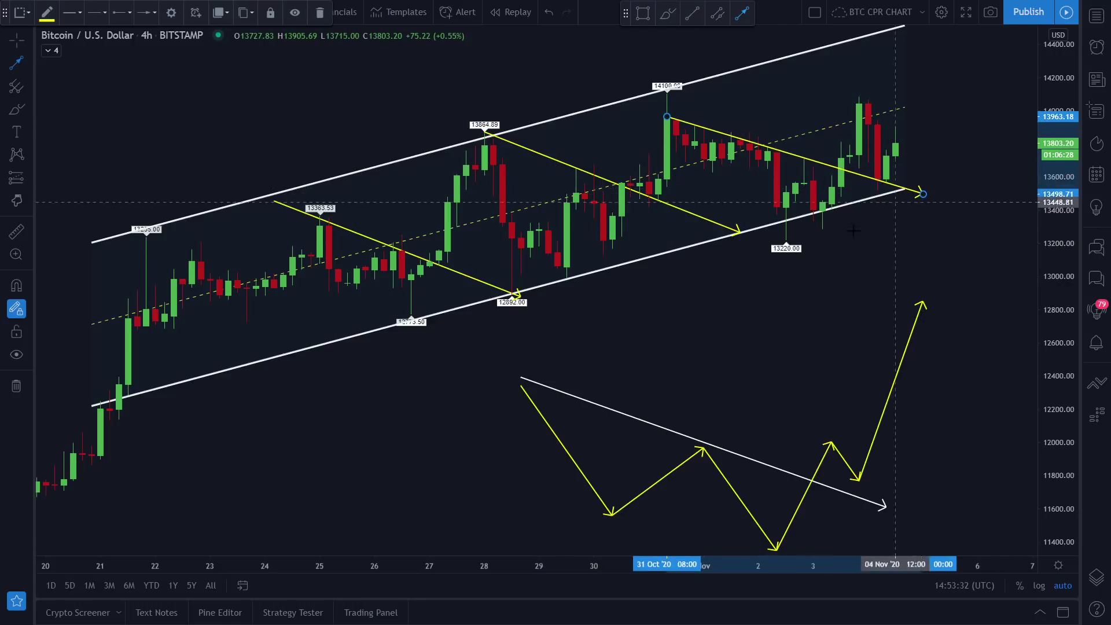
scroll(582, 263, "down", 1)
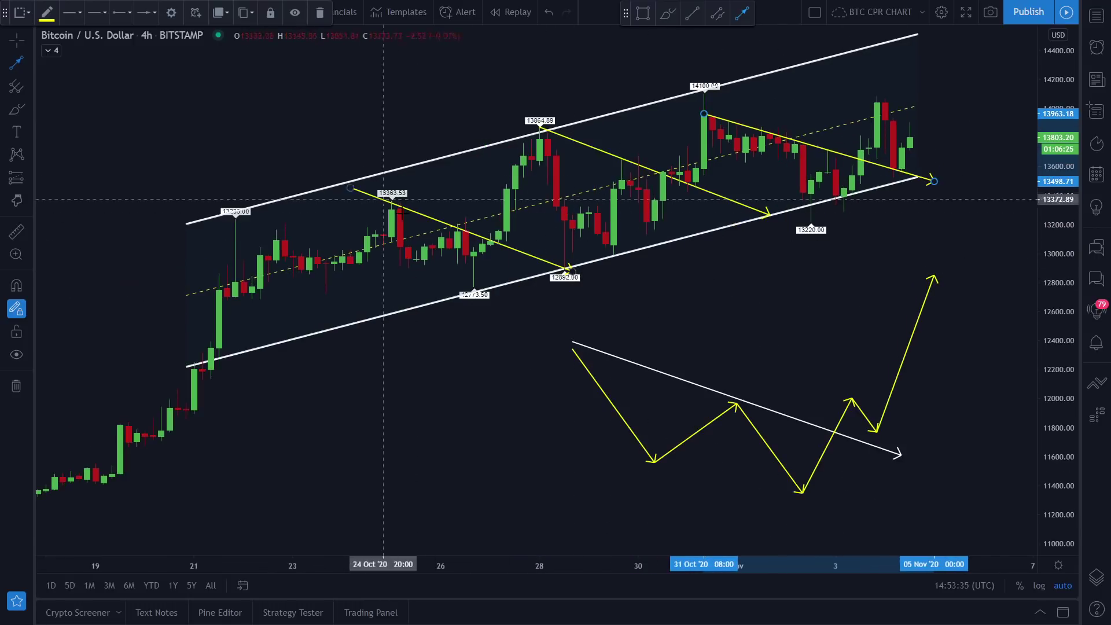
Trace the price swings with a yellow arrow zigzag from the 13363.53 peak through the two following lows up to the 13864.89 peak
left_click(667, 13)
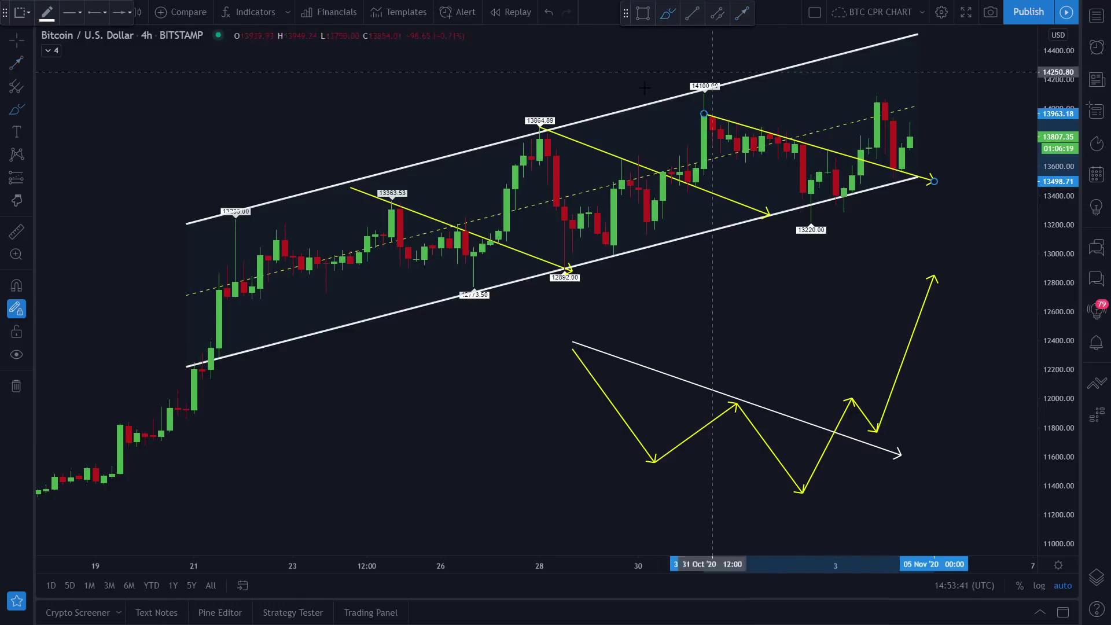
scroll(550, 202, "up", 2)
left_click(327, 223)
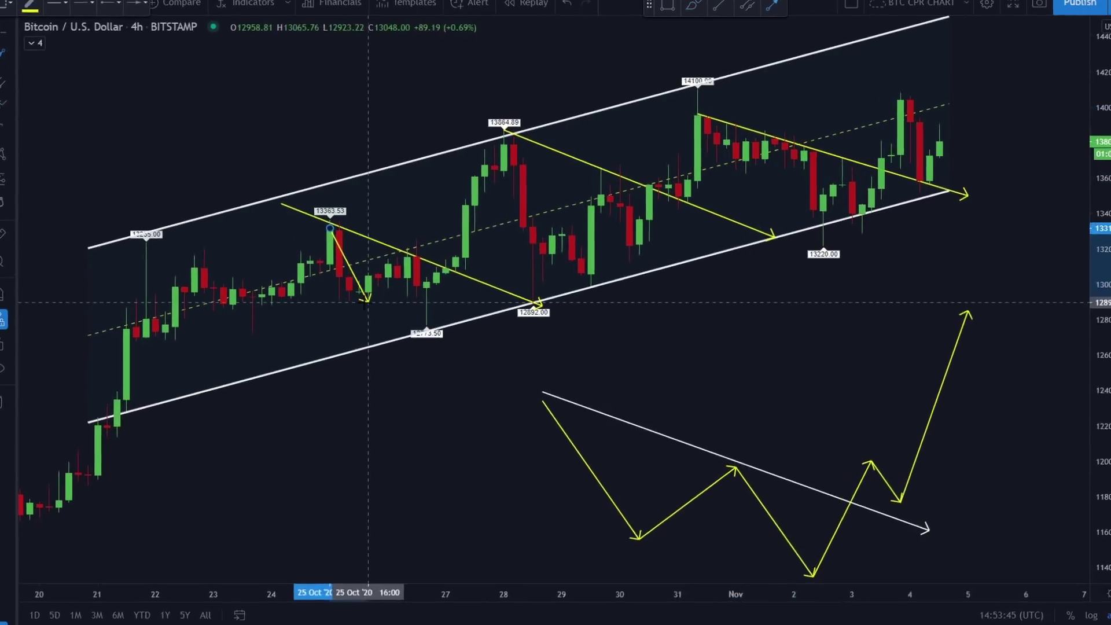
left_click(359, 299)
left_click(416, 254)
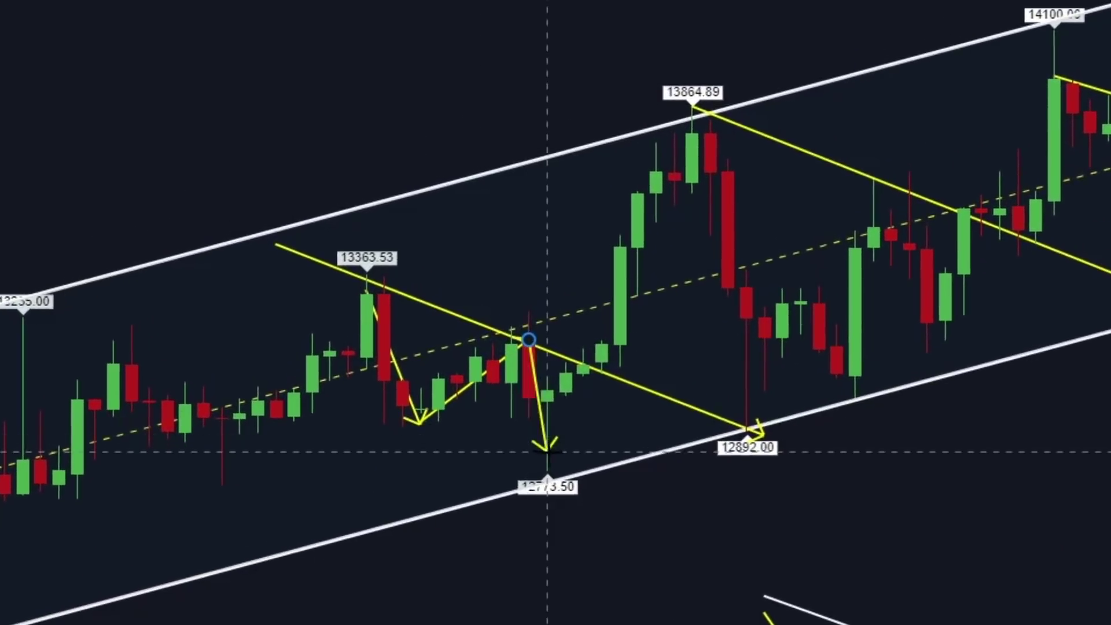
left_click(547, 453)
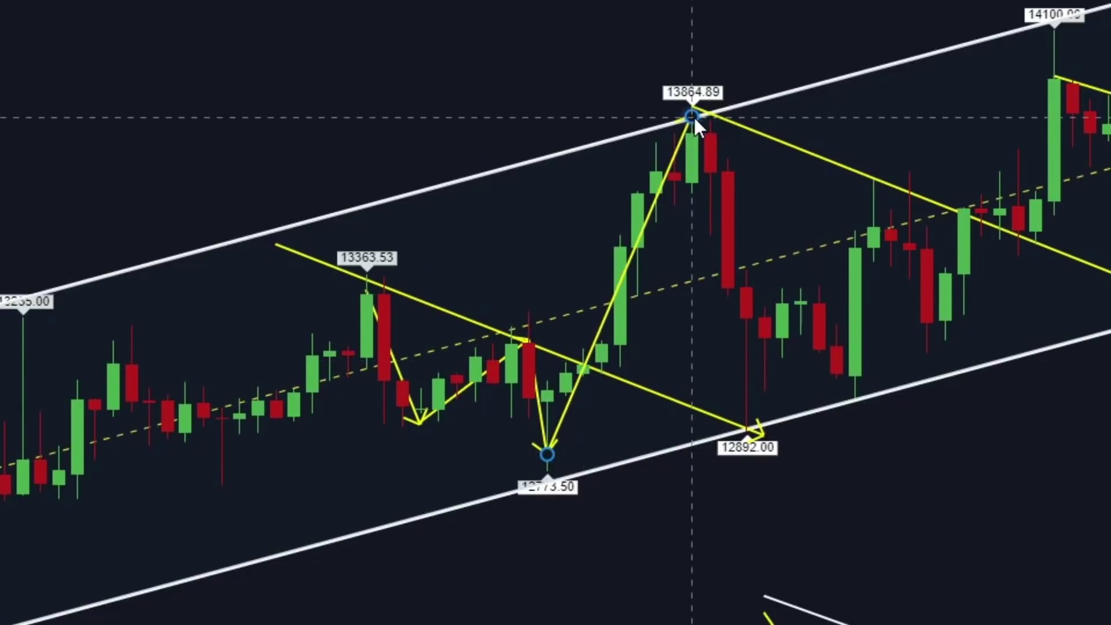
left_click(692, 116)
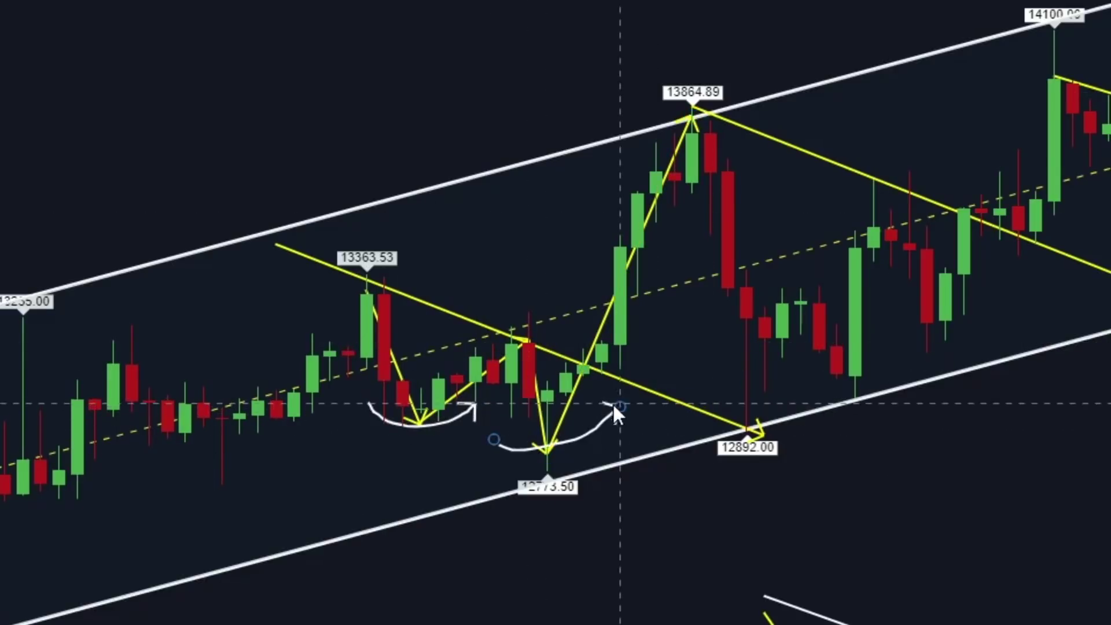
Highlight the two lows, the peak between them and the breakout with freehand white brush marks
left_click(483, 337)
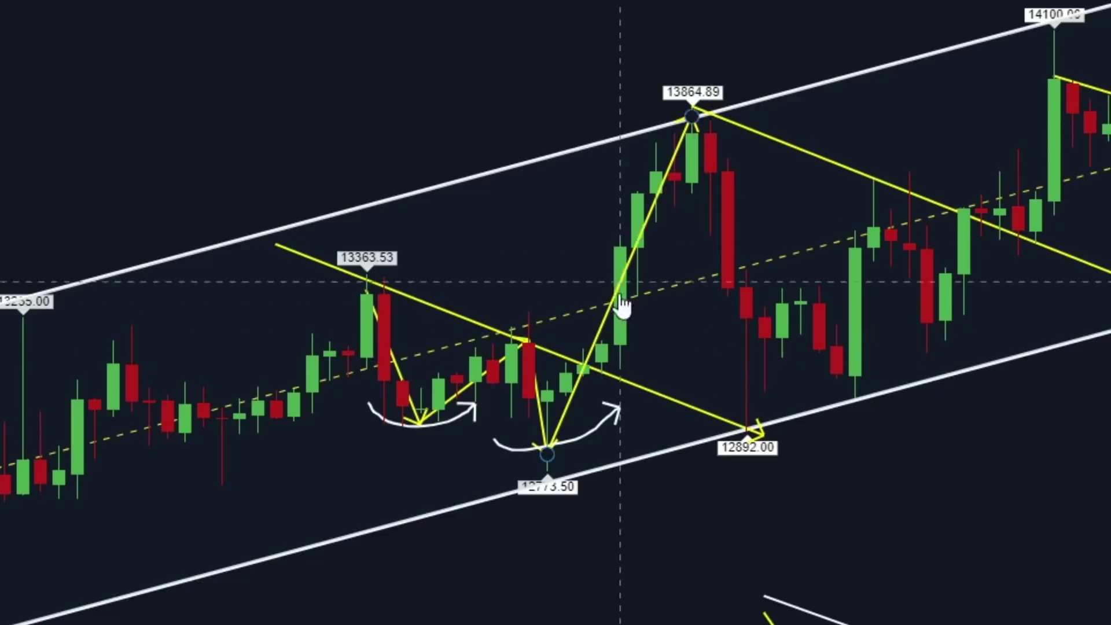
key("ctrl+z")
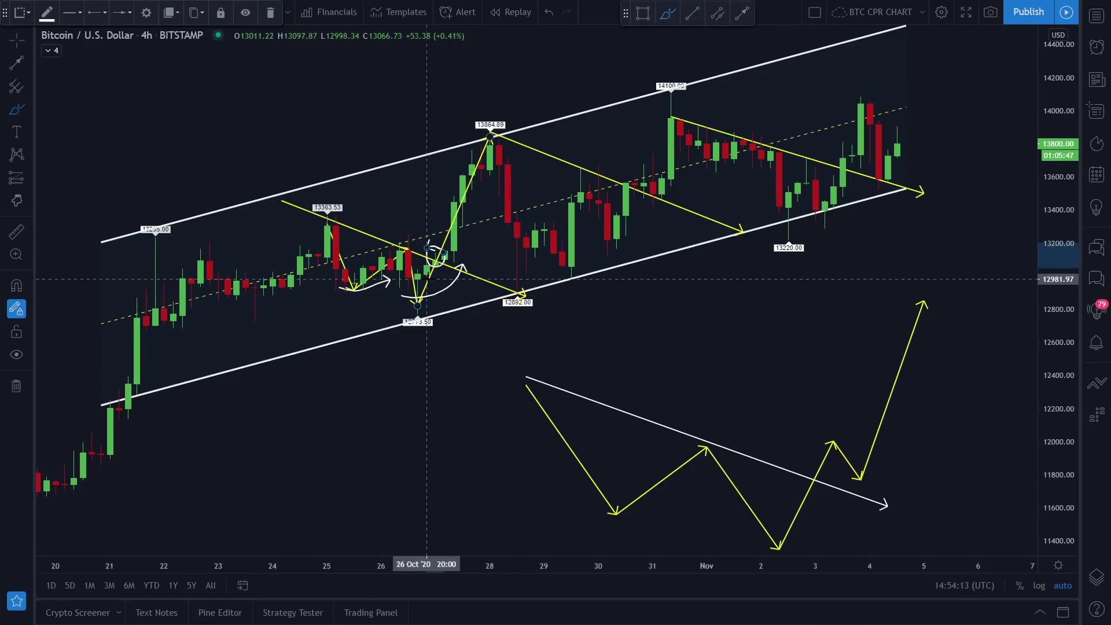
left_click_drag(414, 248, 412, 245)
mouse_move(441, 246)
left_mouse_down()
mouse_move(472, 245)
mouse_move(373, 236)
left_mouse_up()
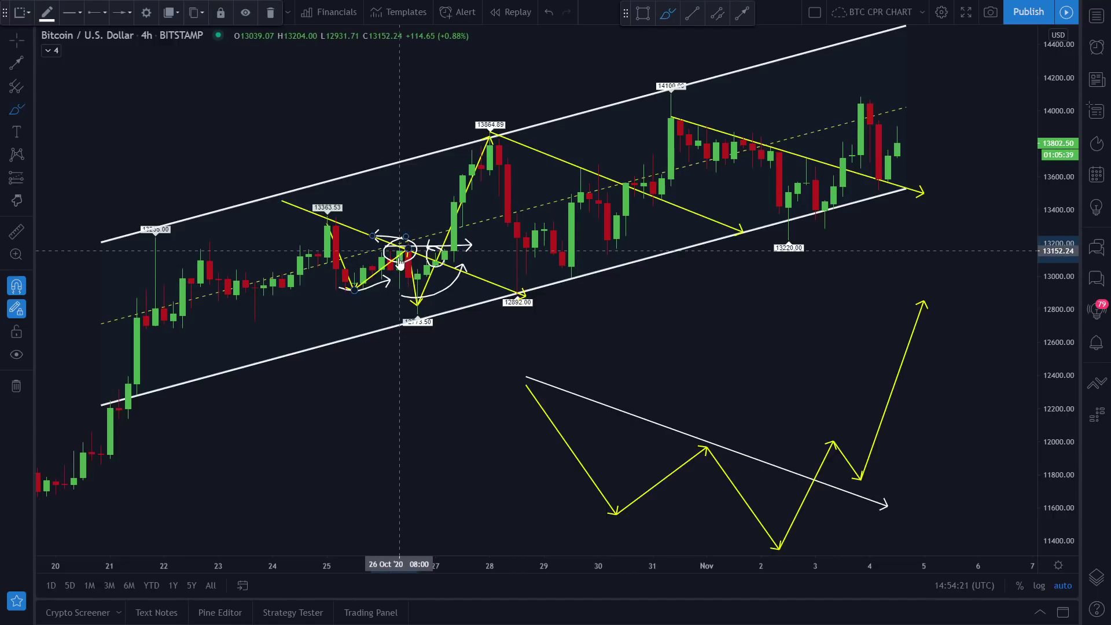
Undo the freehand white brush marks around the first breakout
key("ctrl+z")
key("ctrl+z")
key("ctrl+z")
key("ctrl+z")
key("ctrl+z")
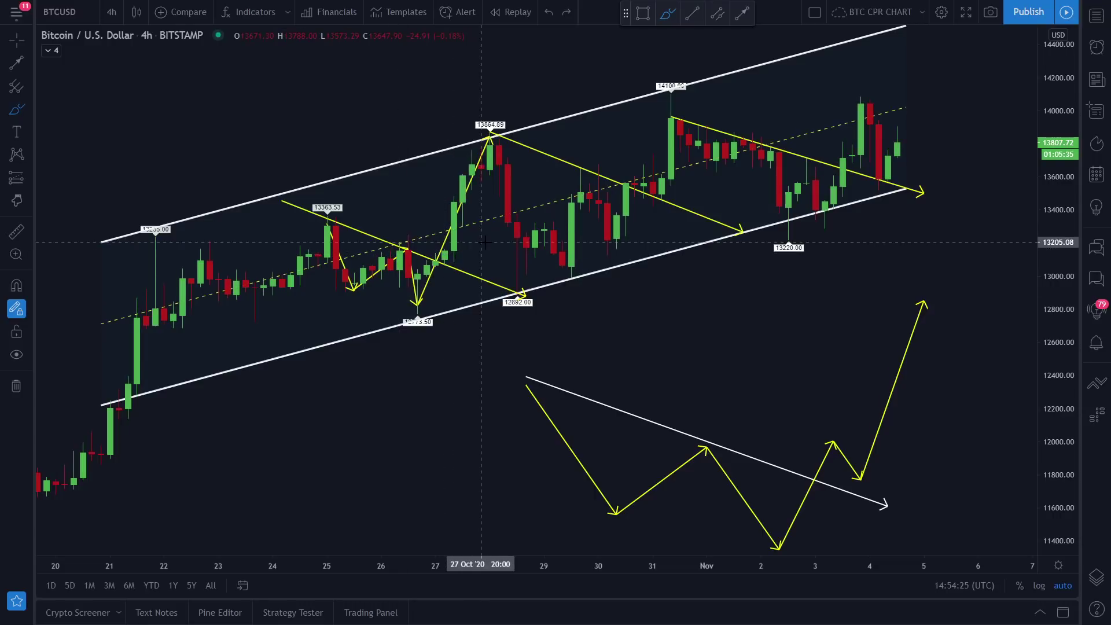
Trace the price swings with a yellow arrow zigzag from the 13864.89 peak through its two lows and the retest up to the 14100.00 peak
left_click(17, 63)
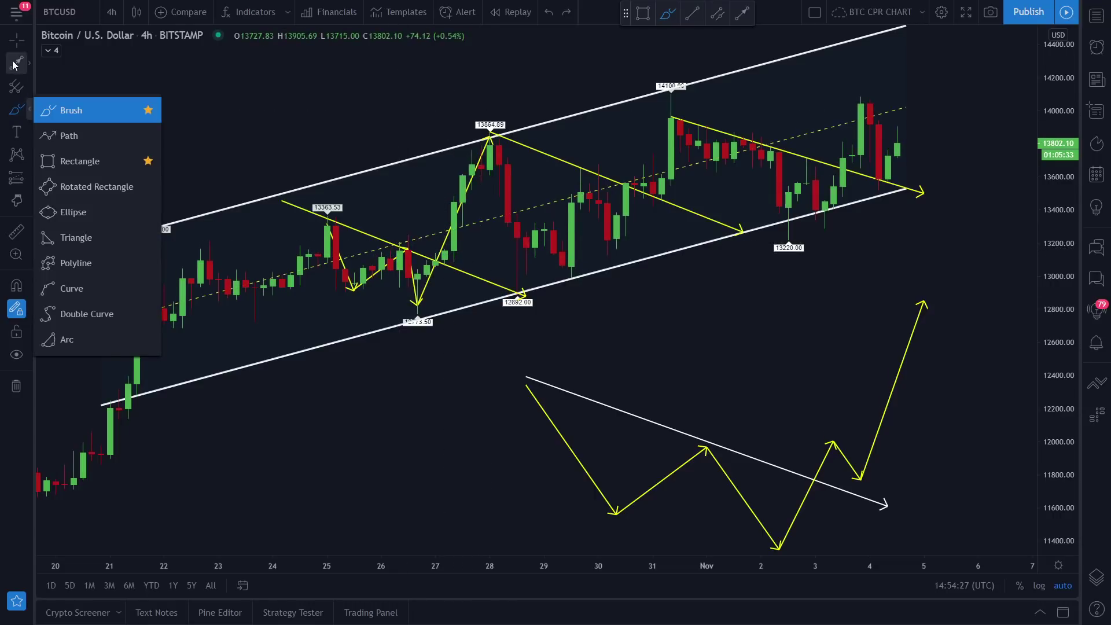
left_click(499, 152)
left_click(579, 280)
left_click(578, 280)
left_click(598, 176)
left_click(598, 177)
left_click(617, 254)
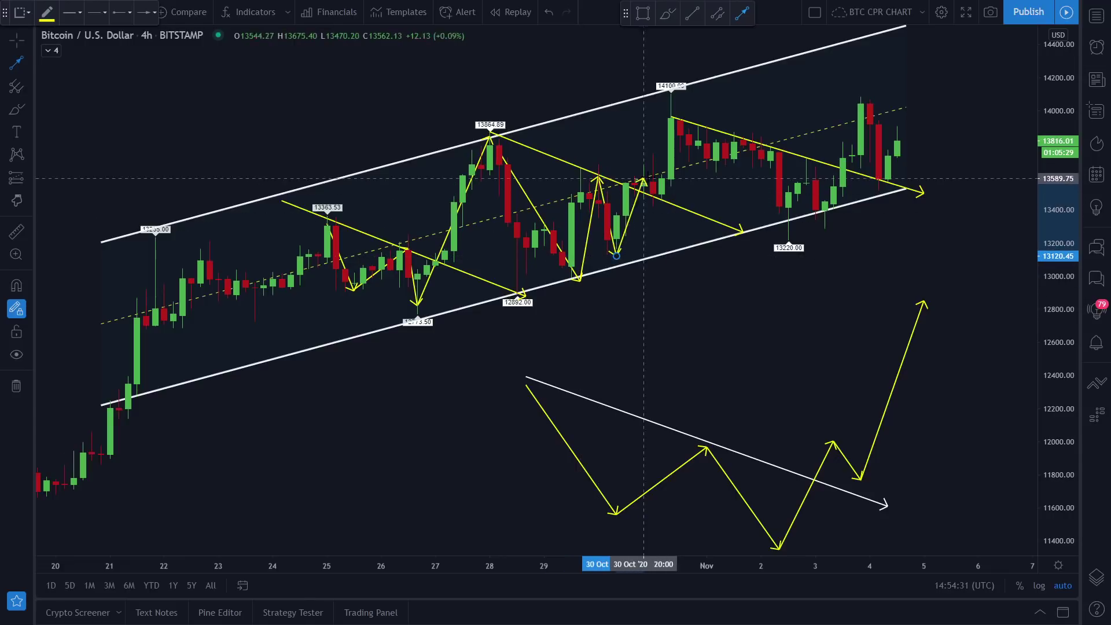
left_click(644, 167)
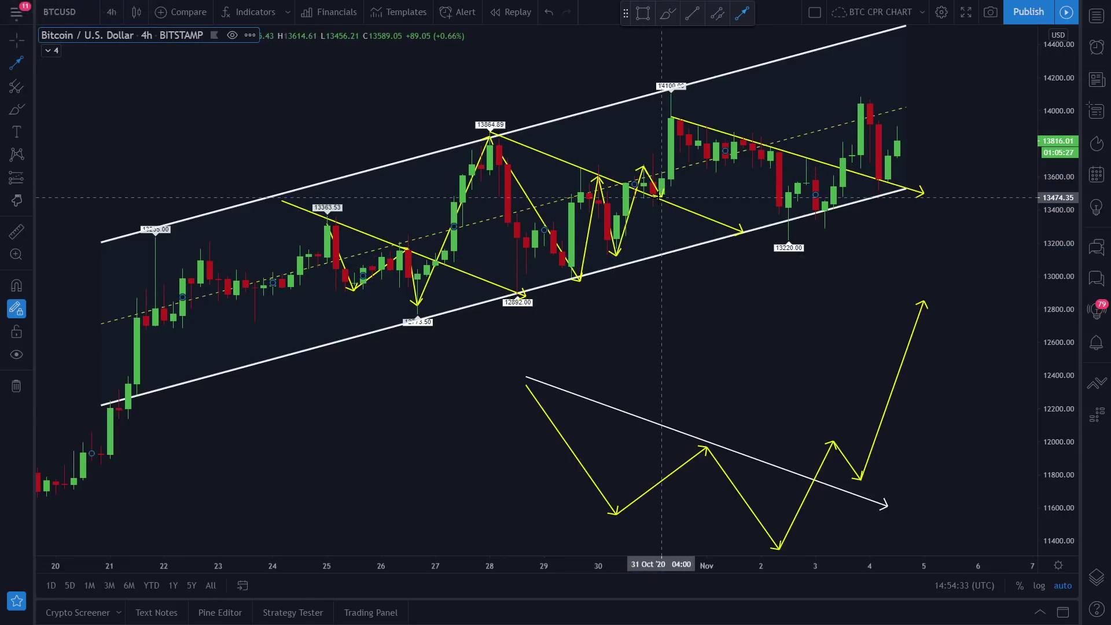
left_click(662, 198)
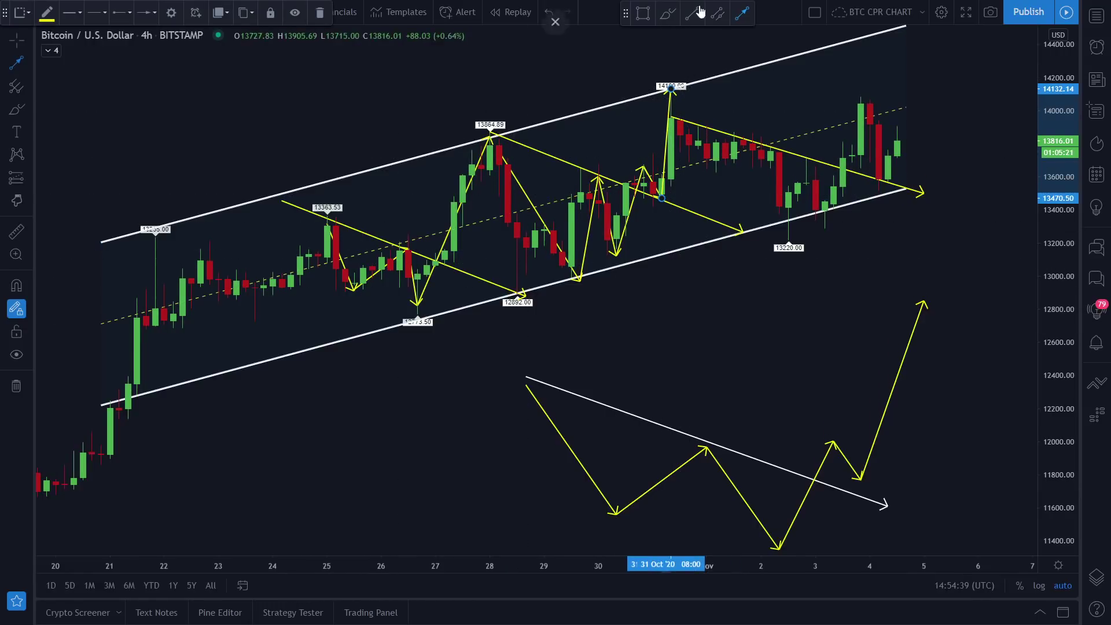
Brush white curves under the second pattern's two lows and a horizontal white stroke across its breakout level
left_click(667, 16)
mouse_move(544, 263)
left_mouse_down()
mouse_move(599, 267)
mouse_move(644, 239)
left_mouse_up()
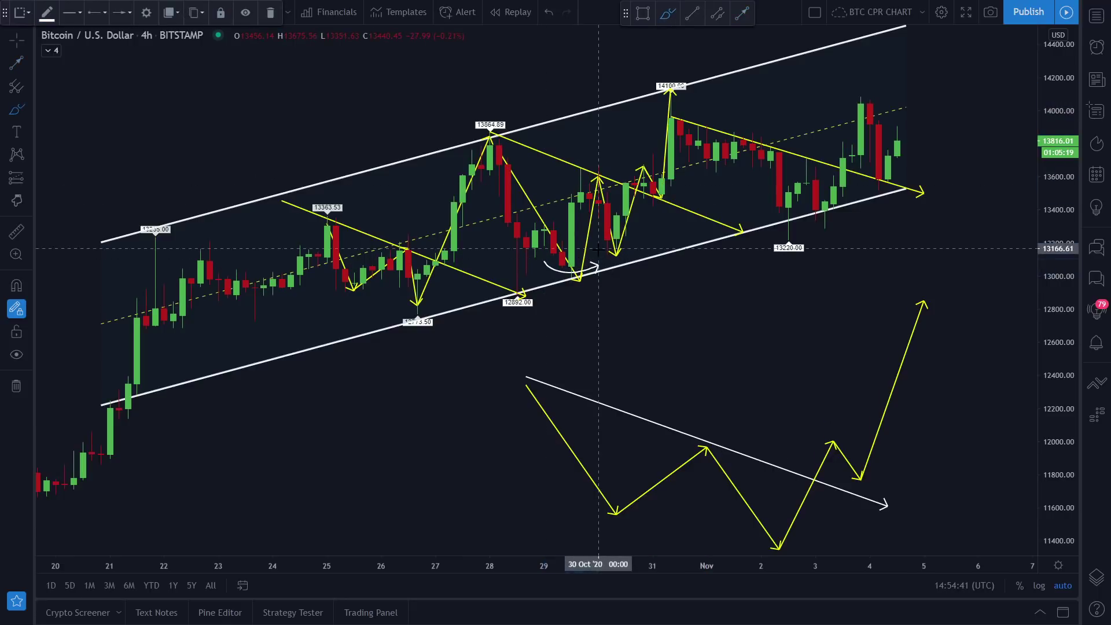
left_click_drag(556, 182, 689, 179)
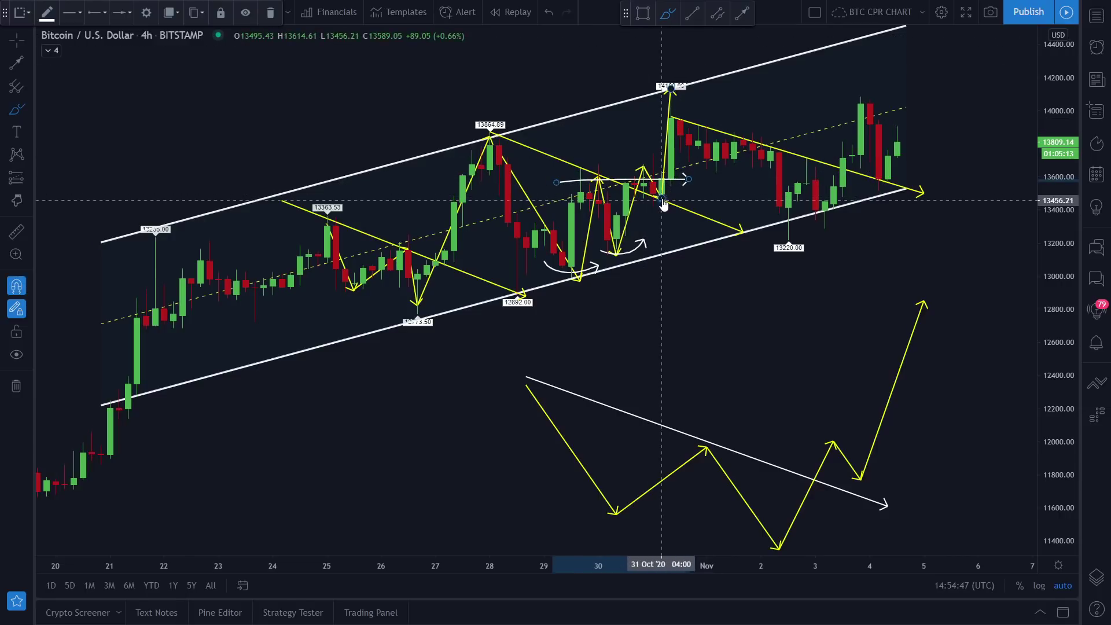
Undo the white brush marks on the second pattern and circle its retest of the descending line in white
key("ctrl+z")
key("ctrl+z")
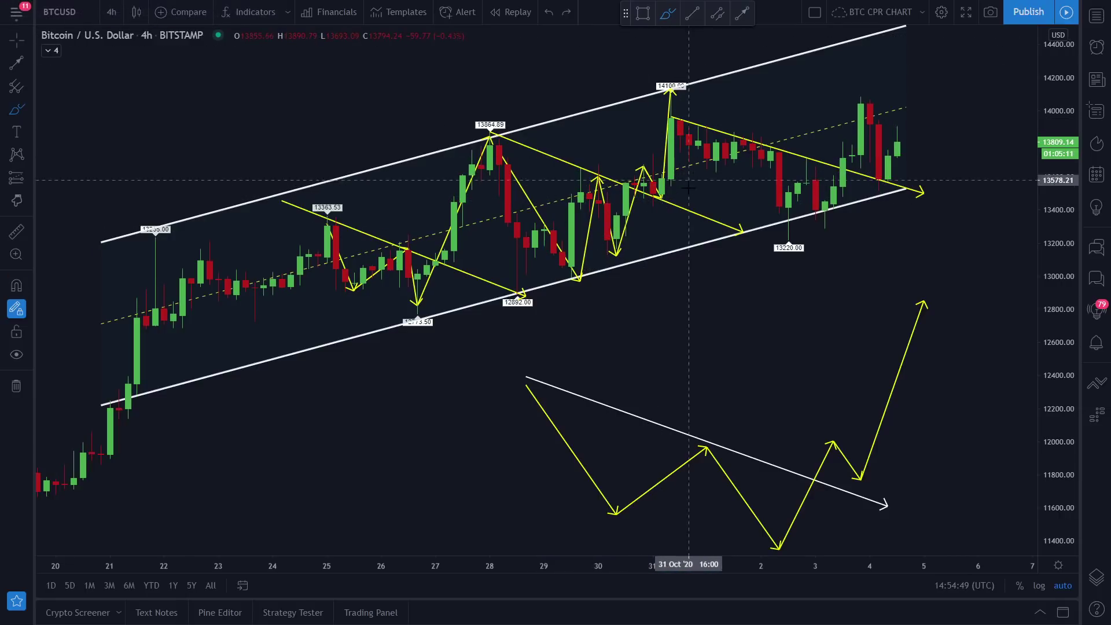
left_click_drag(644, 184, 643, 188)
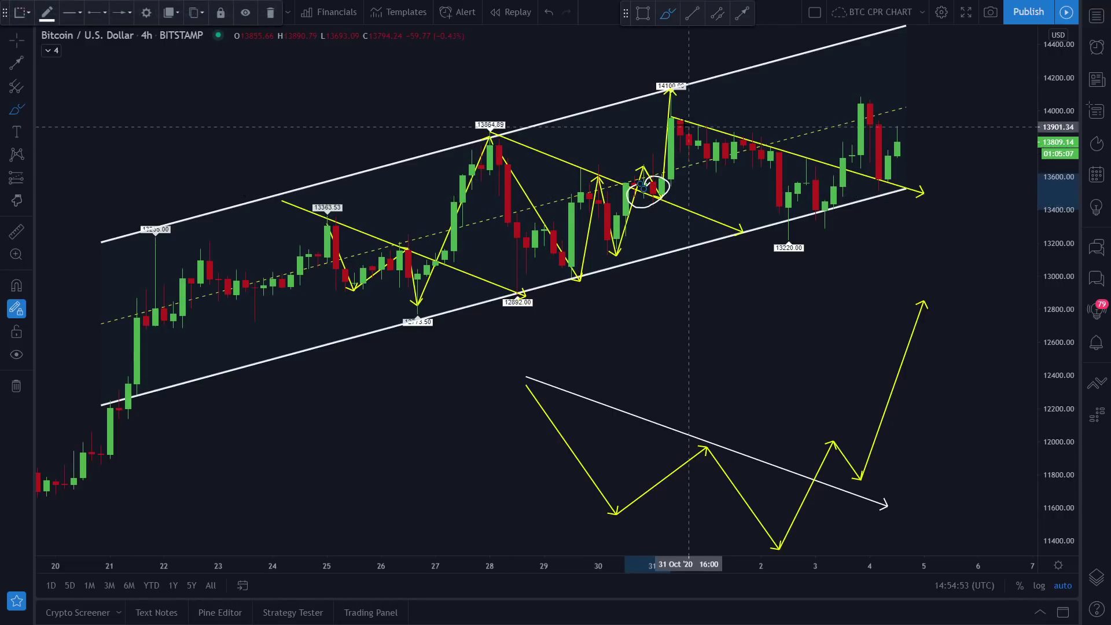
left_click(674, 146)
Trace the third pattern with yellow arrows down to about 13388, up to the descending line, down to about 13378 and up to about 14104
scroll(773, 197, "up", 2)
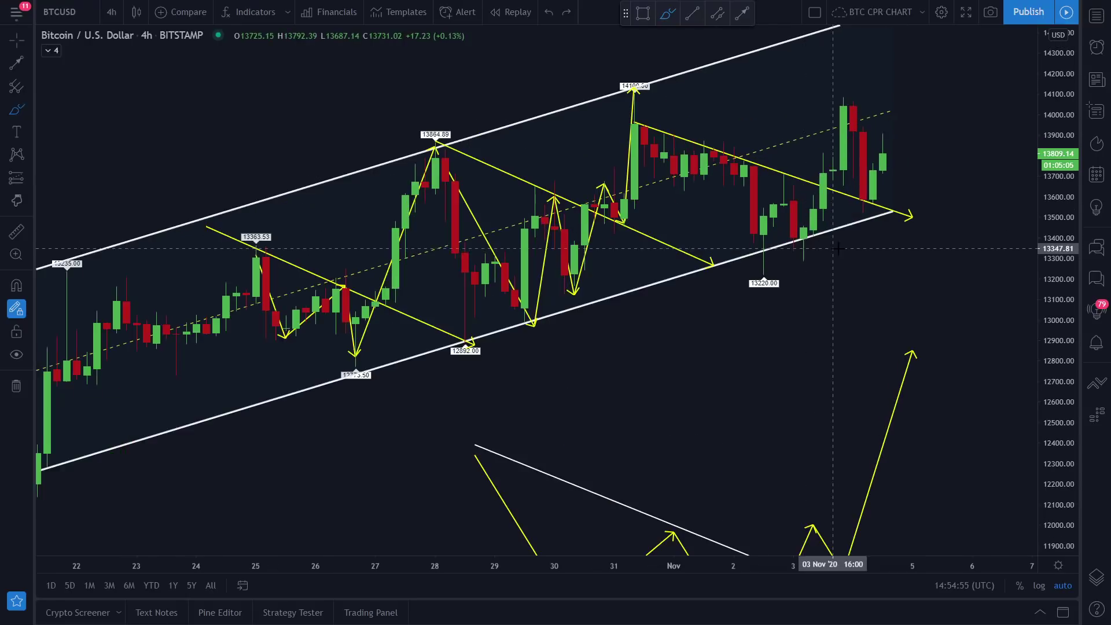
left_click(728, 13)
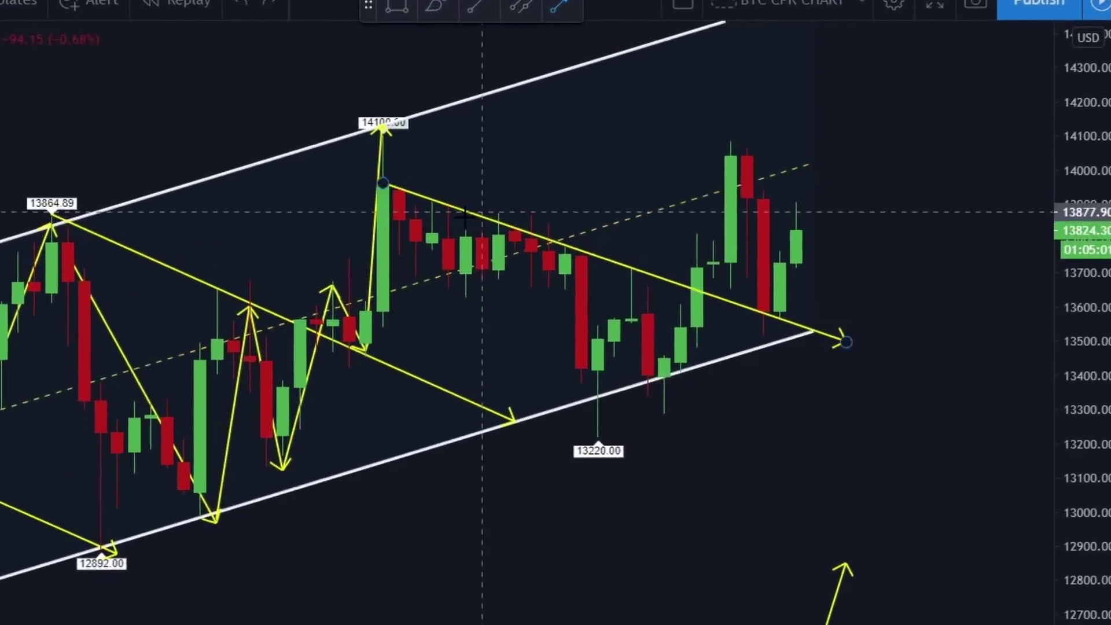
left_click(614, 200)
left_click(679, 311)
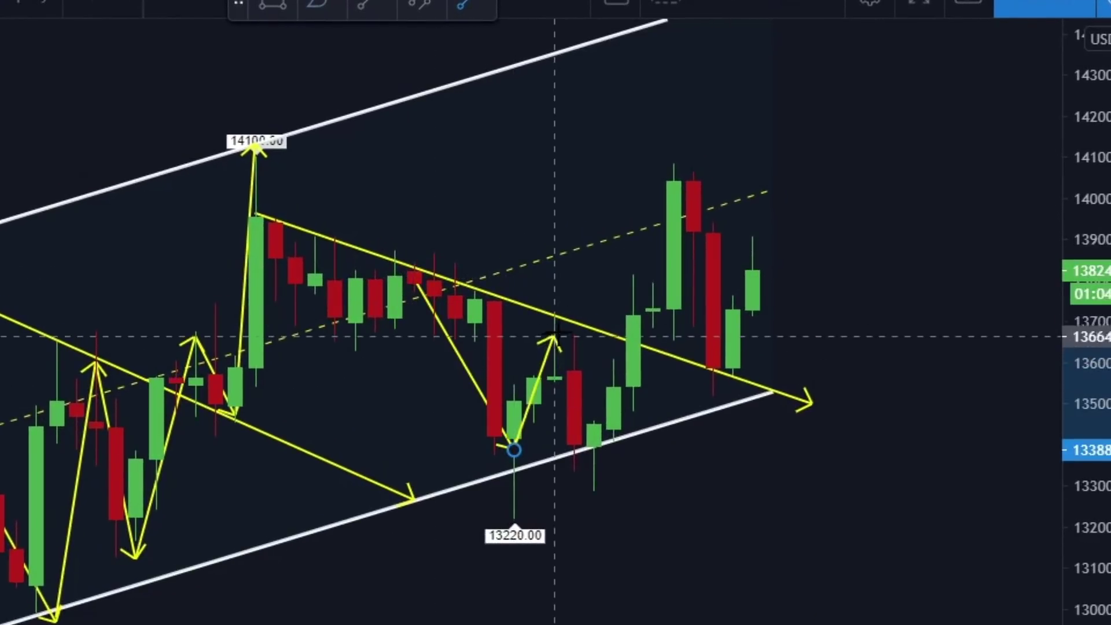
left_click(573, 327)
left_click(594, 453)
double_click(673, 156)
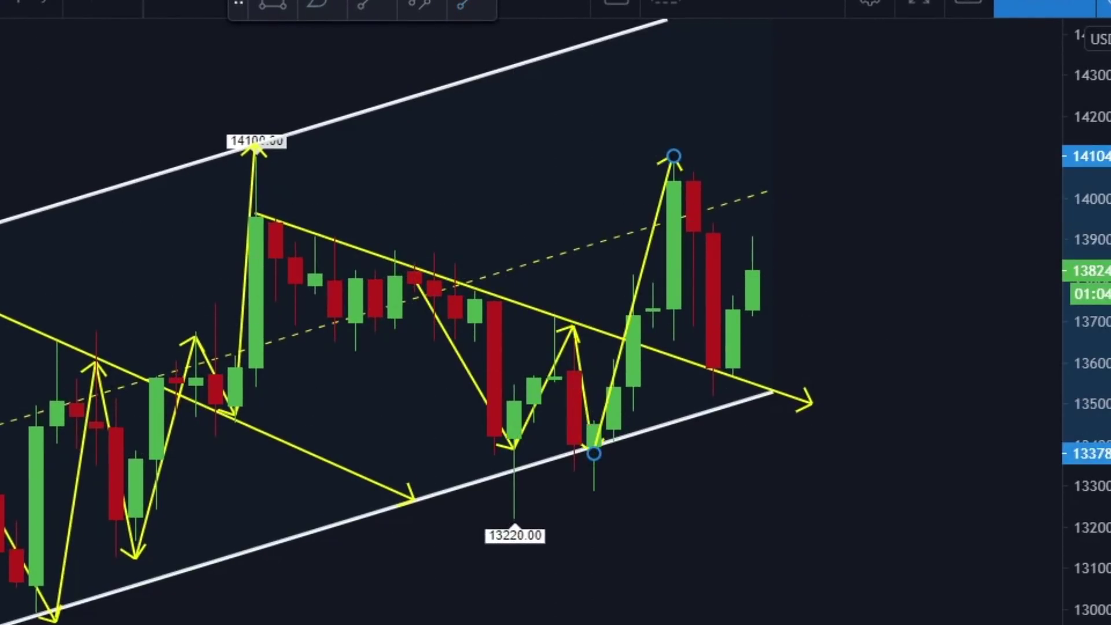
Brush white curves under the third pattern's two lows and a white loop around the 14100.00 peak
mouse_move(483, 446)
left_mouse_down()
mouse_move(575, 447)
mouse_move(633, 419)
left_mouse_up()
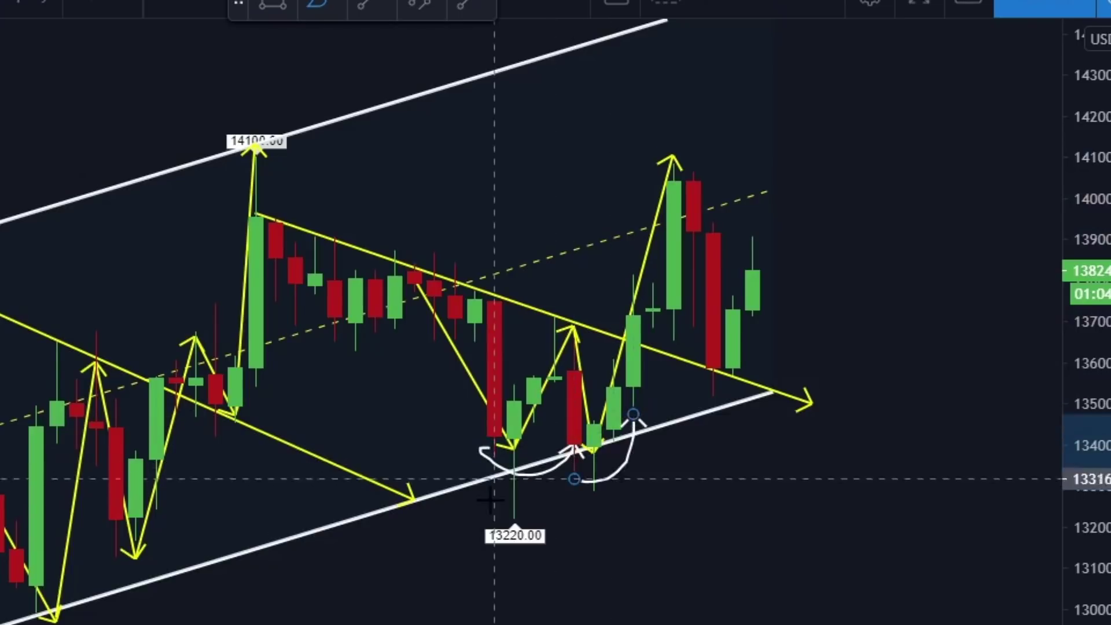
scroll(633, 419, "up", 3)
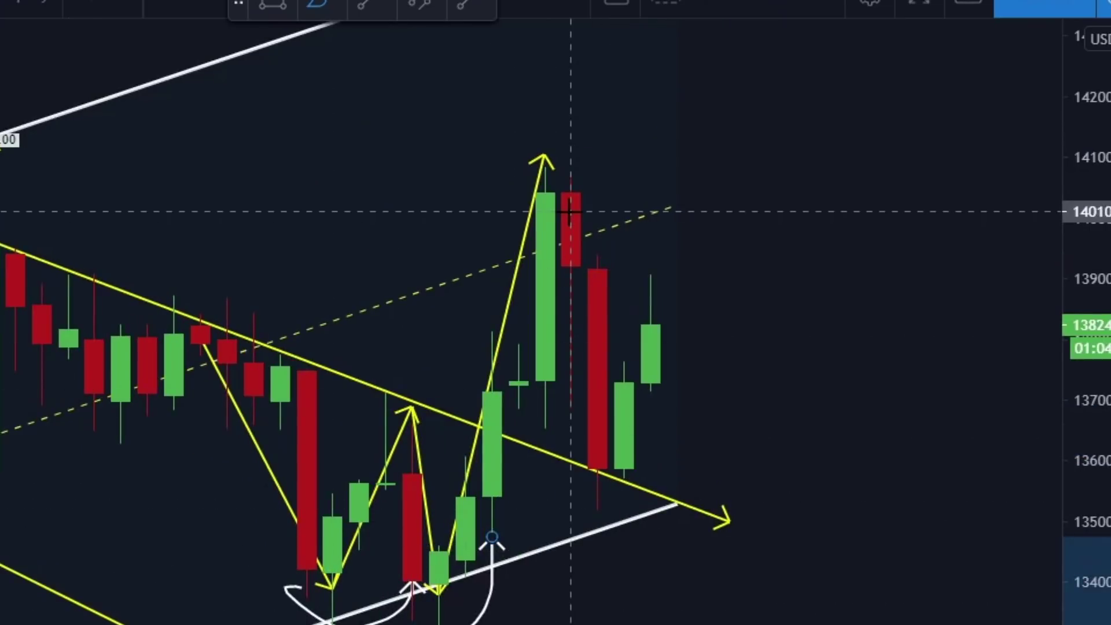
scroll(571, 212, "down", 1)
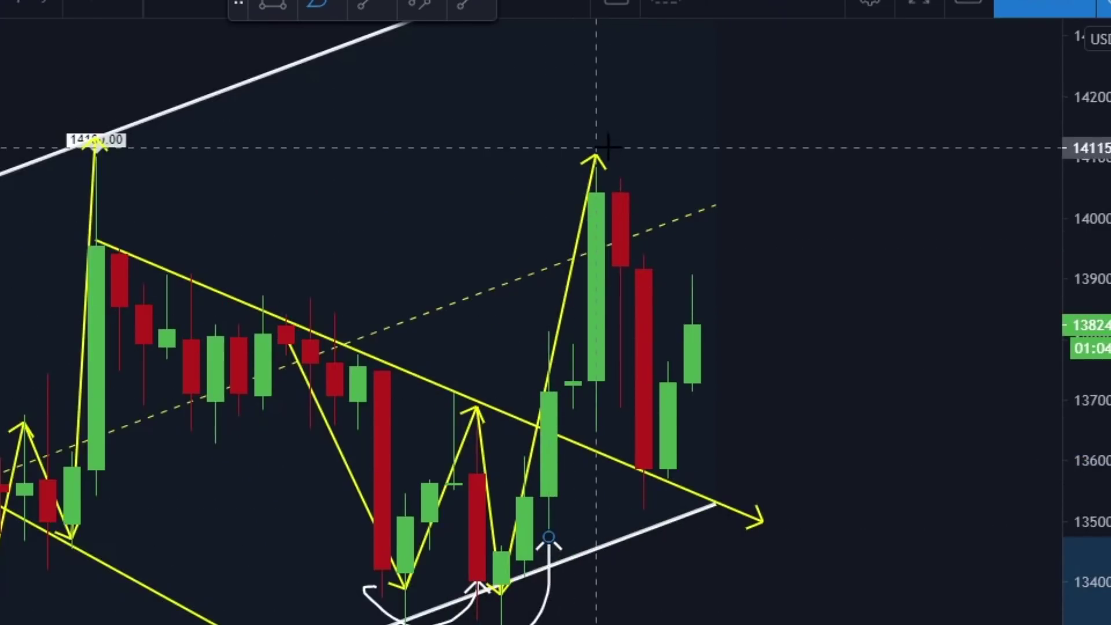
scroll(579, 194, "down", 2)
mouse_move(333, 140)
left_mouse_down()
mouse_move(240, 166)
mouse_move(241, 122)
left_mouse_up()
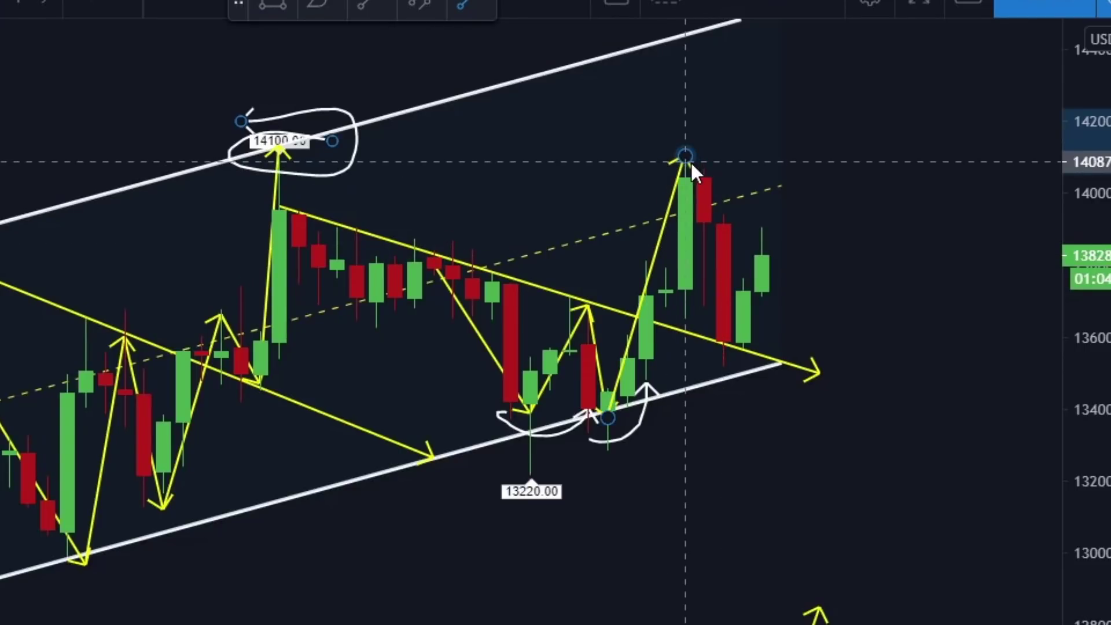
Draw a yellow arrow from the latest peak at about 14090 down to about 13560 and extend the third descending line to about 13404
mouse_move(685, 158)
left_mouse_down()
mouse_move(717, 196)
mouse_move(734, 247)
mouse_move(743, 351)
left_mouse_up()
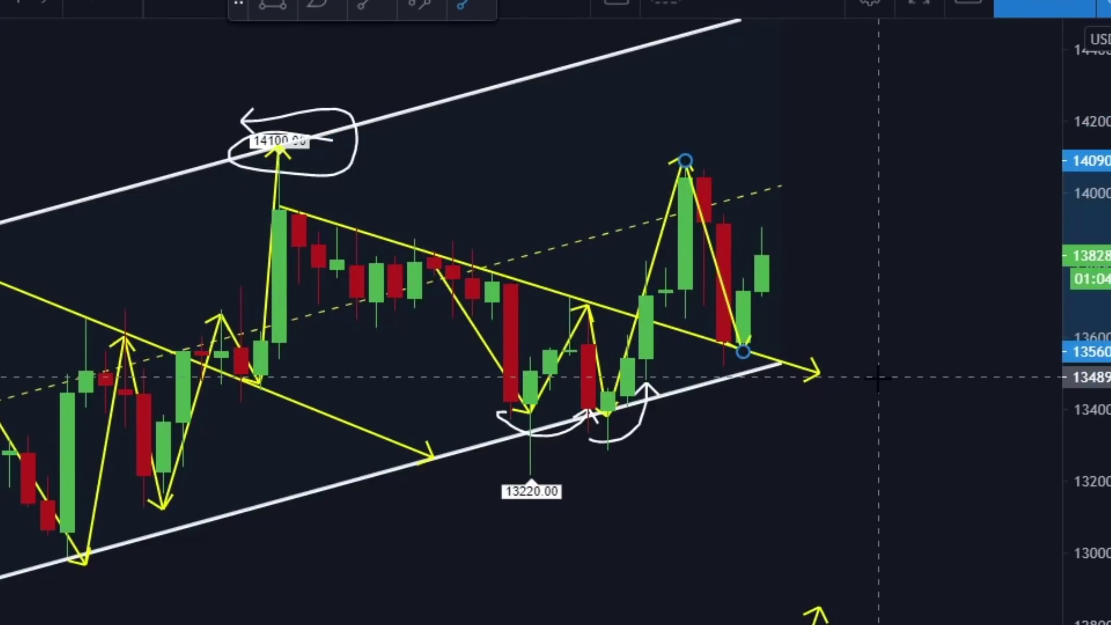
left_click_drag(815, 375, 918, 409)
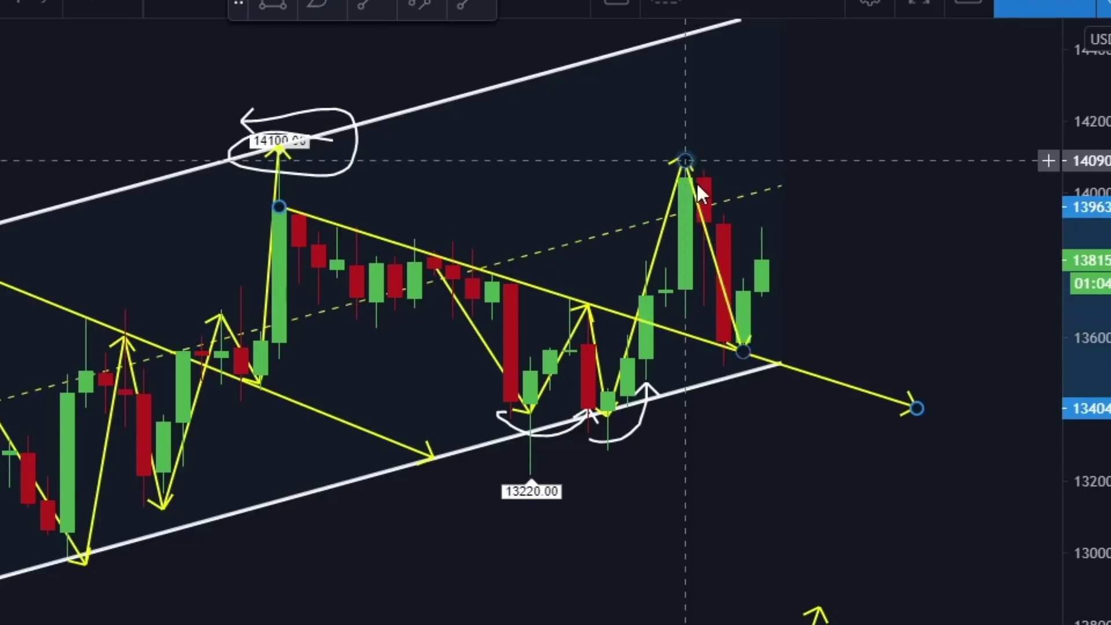
left_click(731, 327)
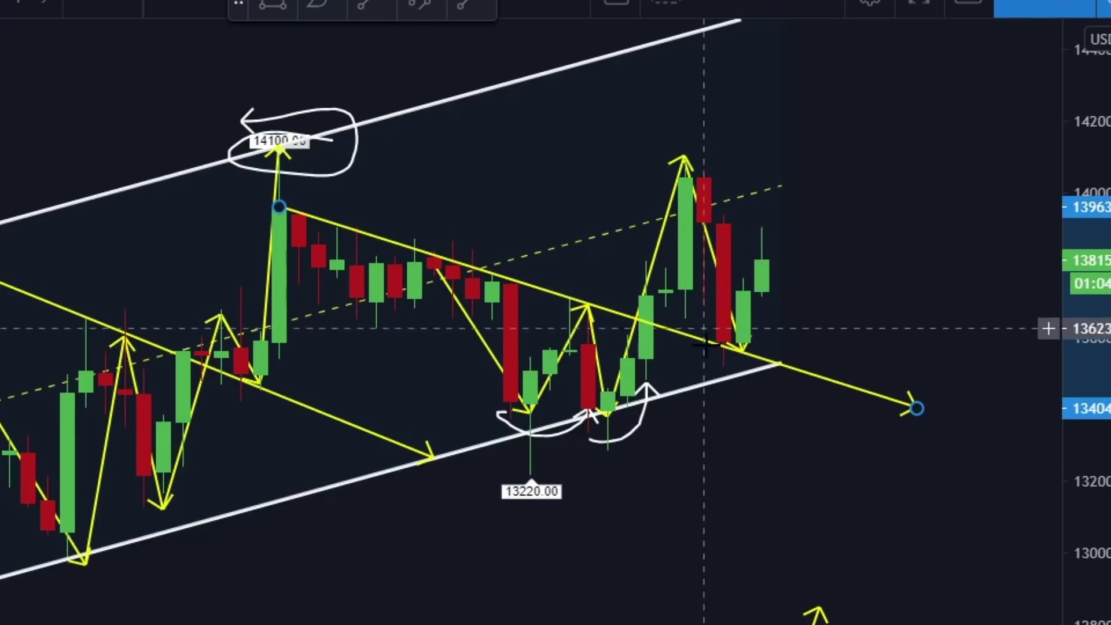
left_click(735, 352)
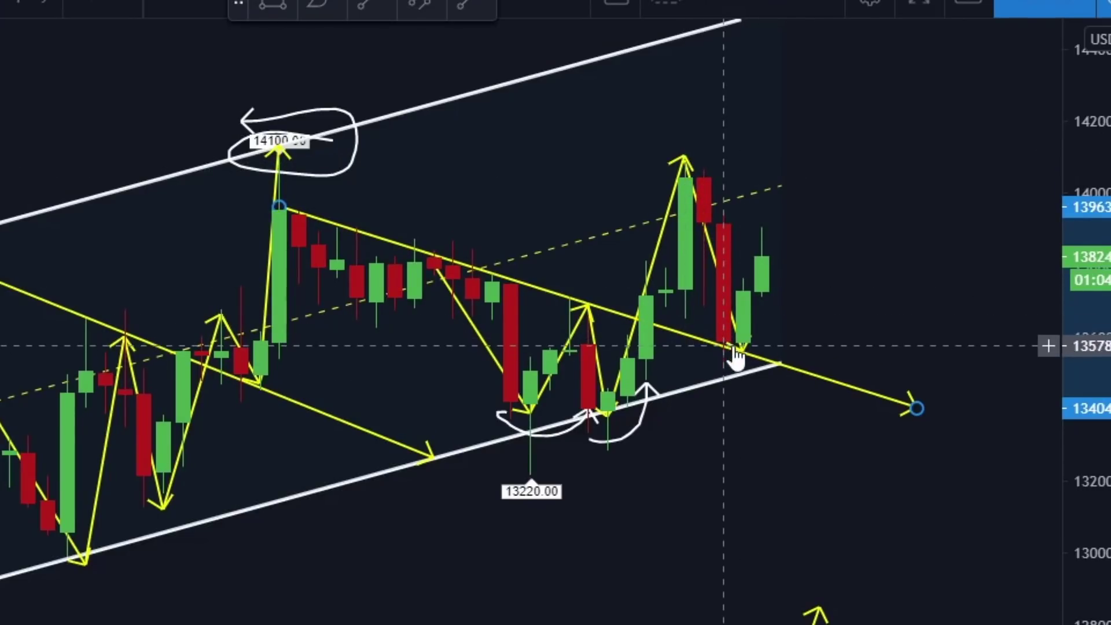
left_click(756, 360)
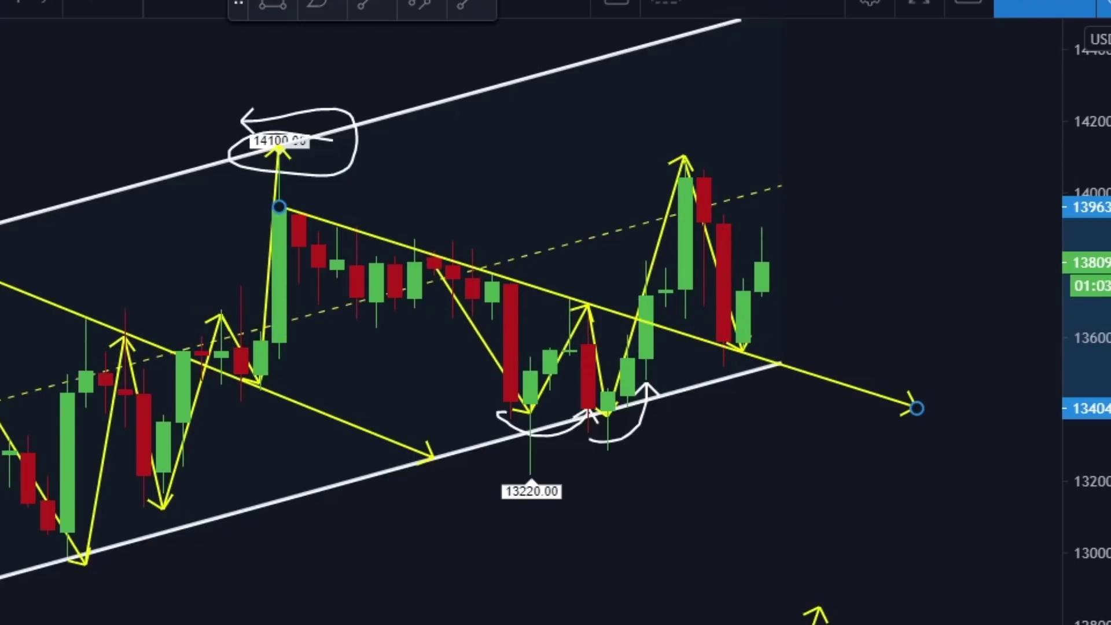
Draw a yellow projection arrow from the latest candle at about 13833 up to the channel's upper line
scroll(779, 518, "down", 2)
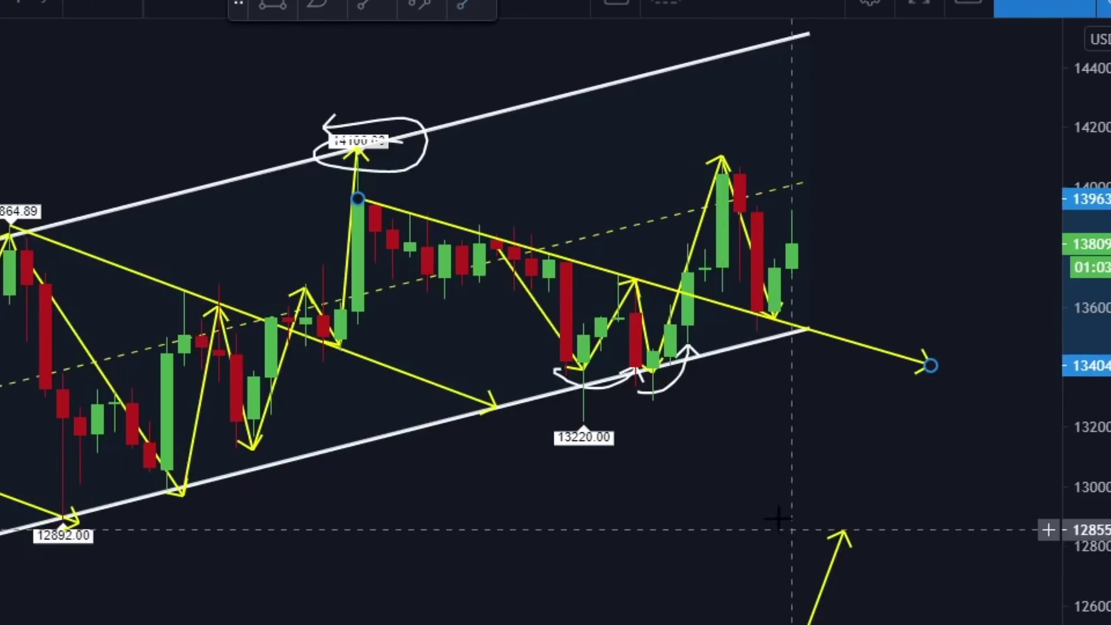
left_click(792, 237)
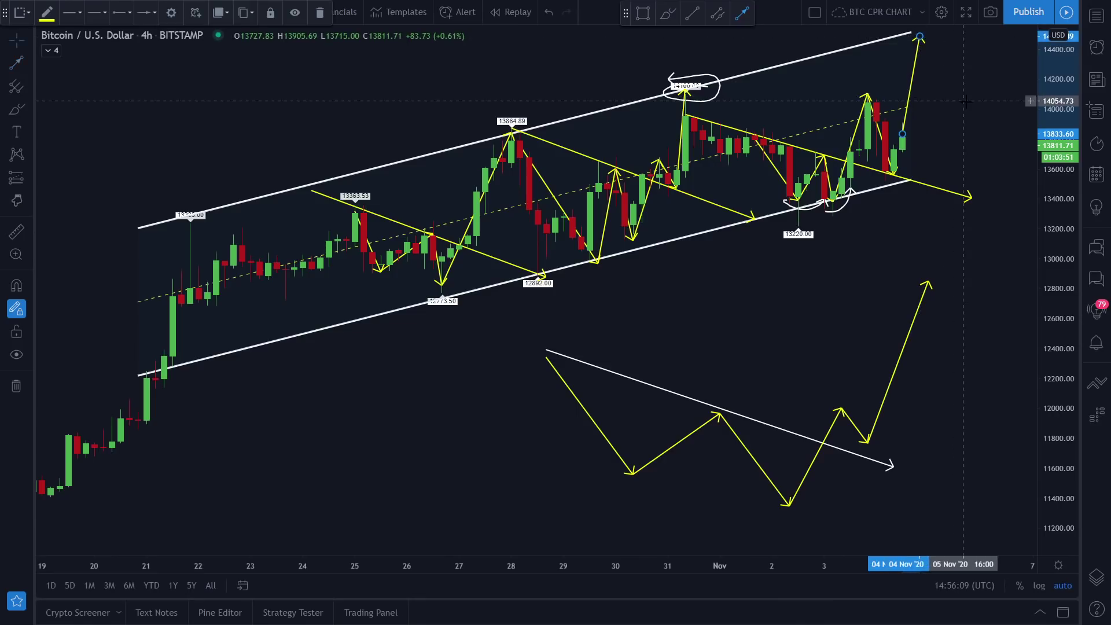
left_click_drag(966, 102, 932, 103)
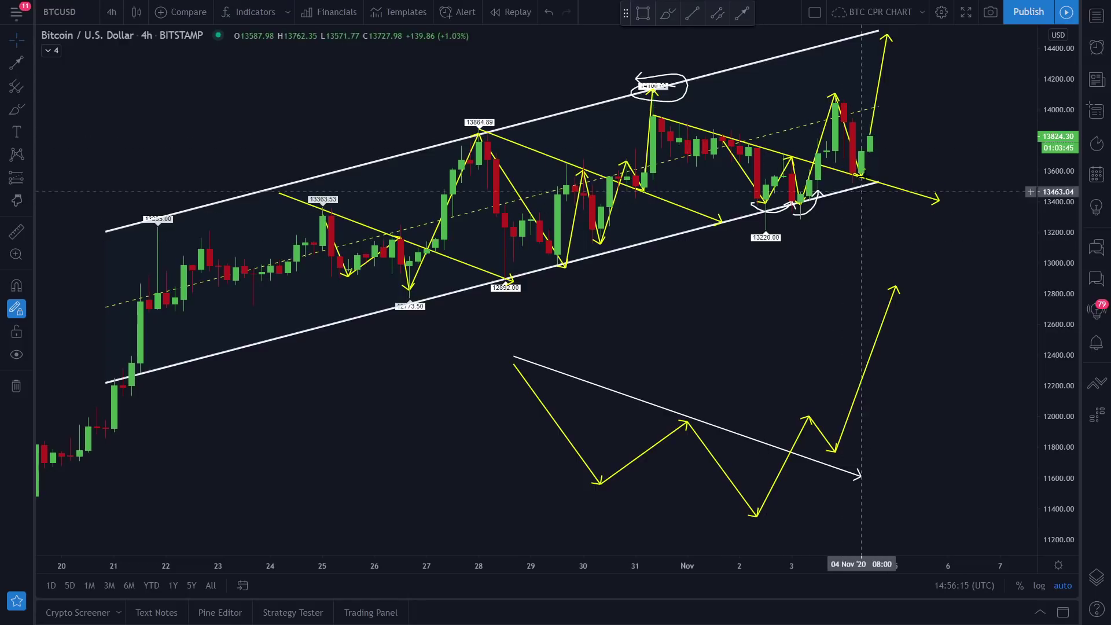
Brush a wide white curve beneath each of the three double-bottom patterns along the channel's lower line
scroll(902, 205, "down", 2)
scroll(901, 205, "up", 1)
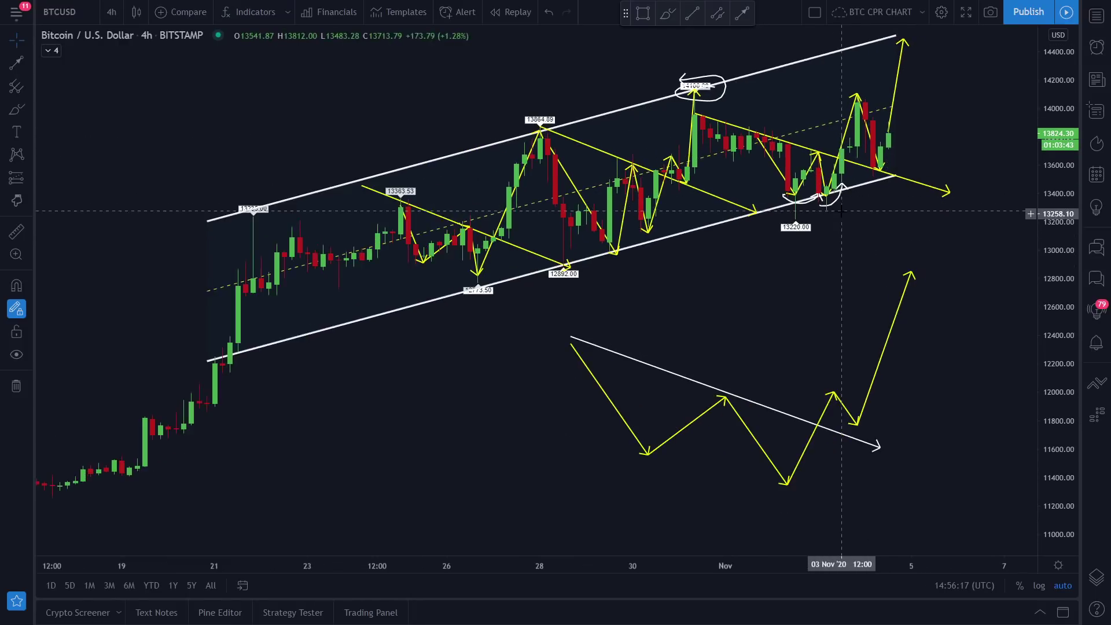
left_click(16, 109)
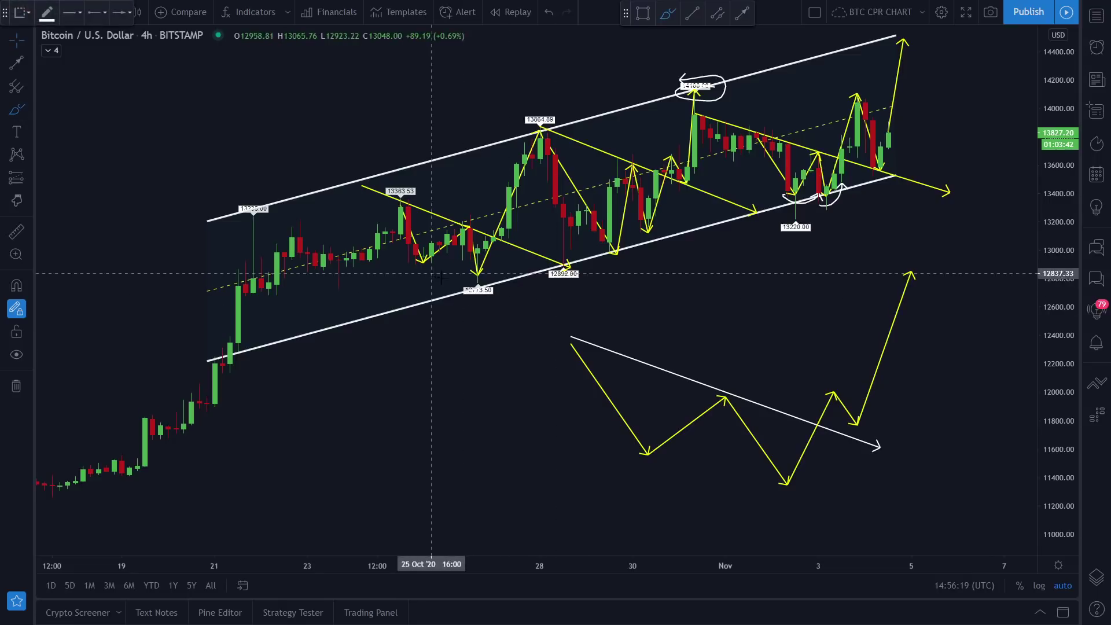
mouse_move(434, 273)
left_mouse_down()
mouse_move(531, 267)
mouse_move(679, 219)
left_mouse_up()
mouse_move(761, 190)
left_mouse_down()
mouse_move(801, 211)
mouse_move(872, 162)
left_mouse_up()
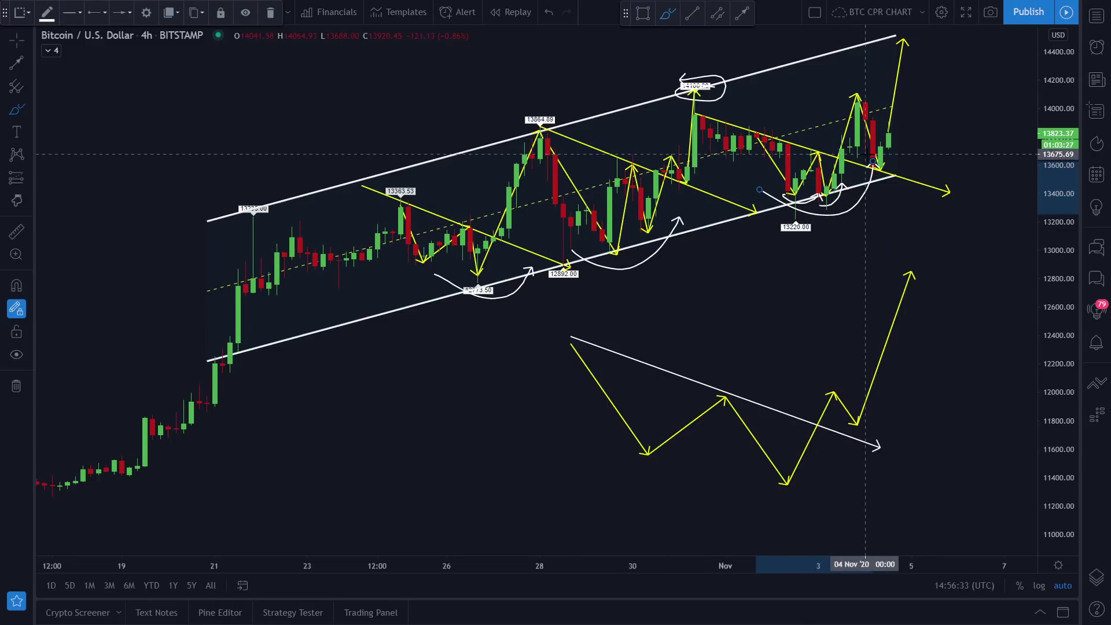
Move the floating drawing properties toolbar beside the favourite drawing tools
scroll(836, 162, "up", 3)
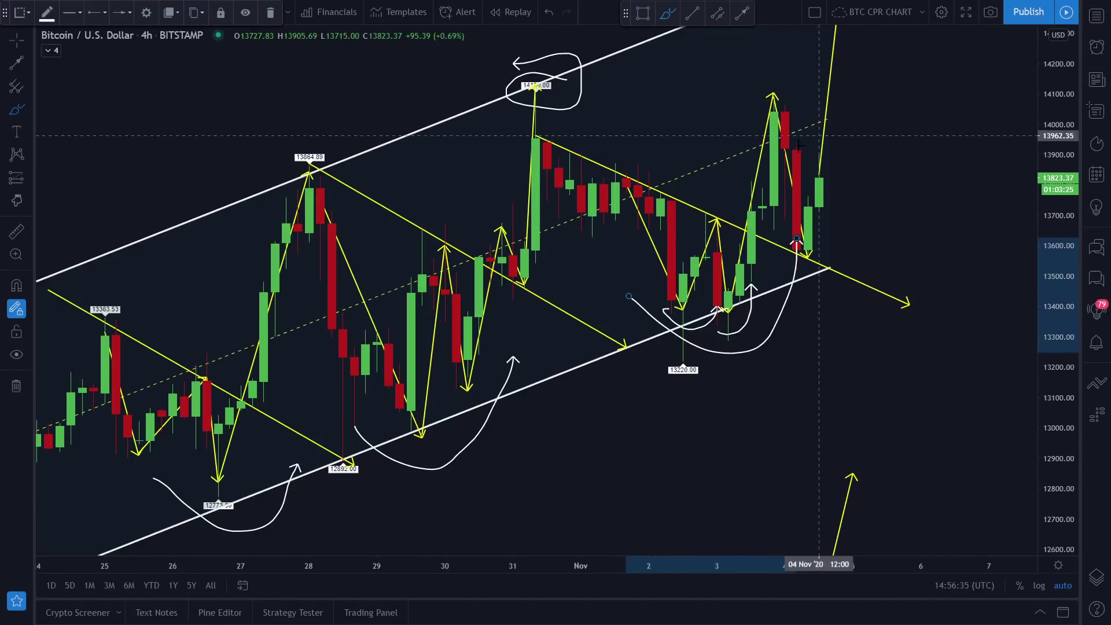
left_click_drag(6, 11, 412, 13)
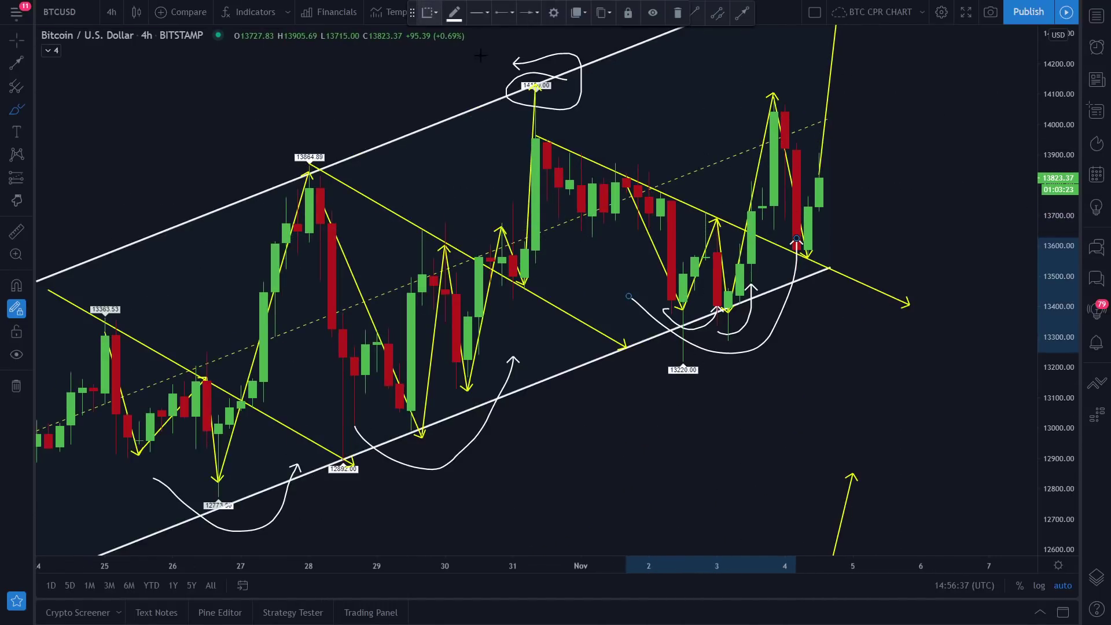
scroll(811, 179, "down", 4)
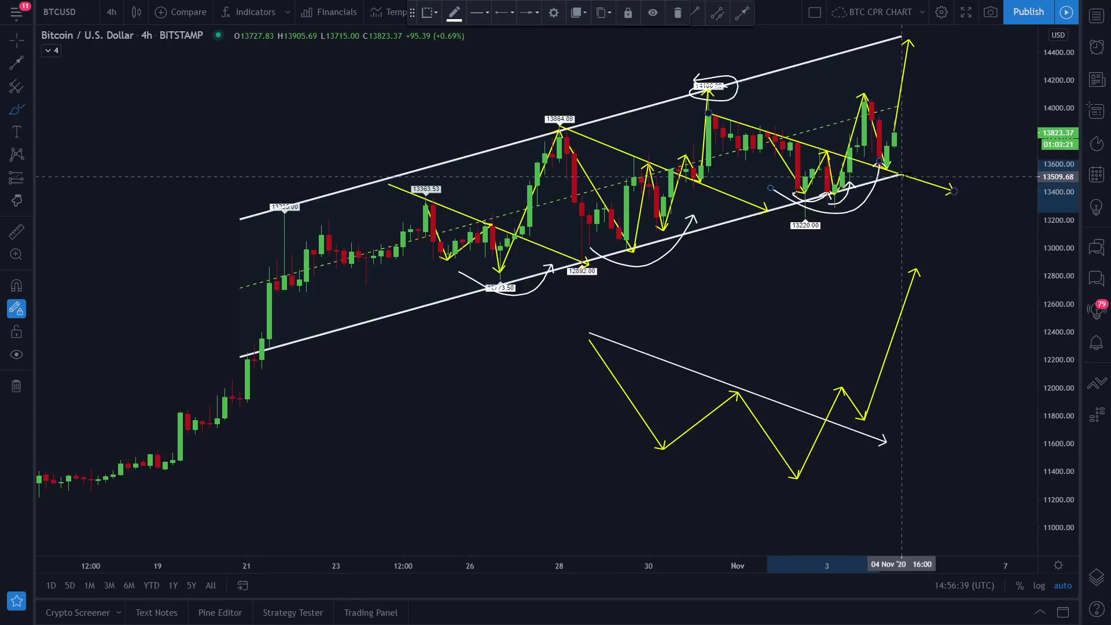
scroll(910, 158, "down", 2)
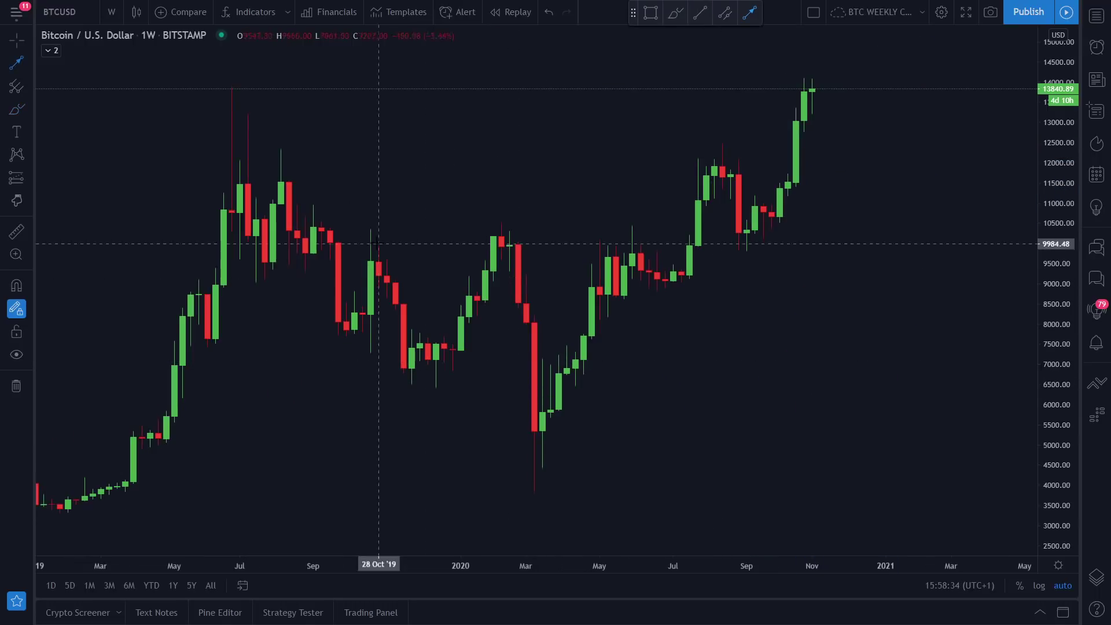
Draw a descending yellow arrow line on the weekly chart from about 13079 in June 2019 to about 7205 in November 2020
left_click(224, 119)
left_click(821, 356)
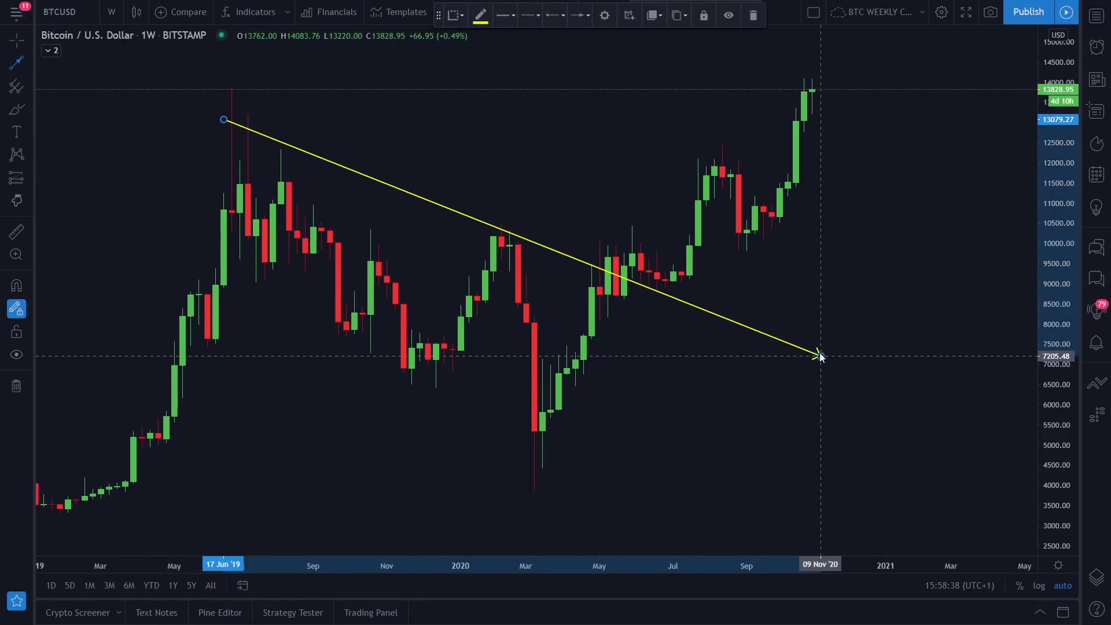
Trace the weekly swings with a yellow arrow zigzag through about 6226, the February 2020 peak, 5247, the June 2020 peak and 8784 to 13852
left_click(223, 132)
left_click(419, 395)
left_click(419, 396)
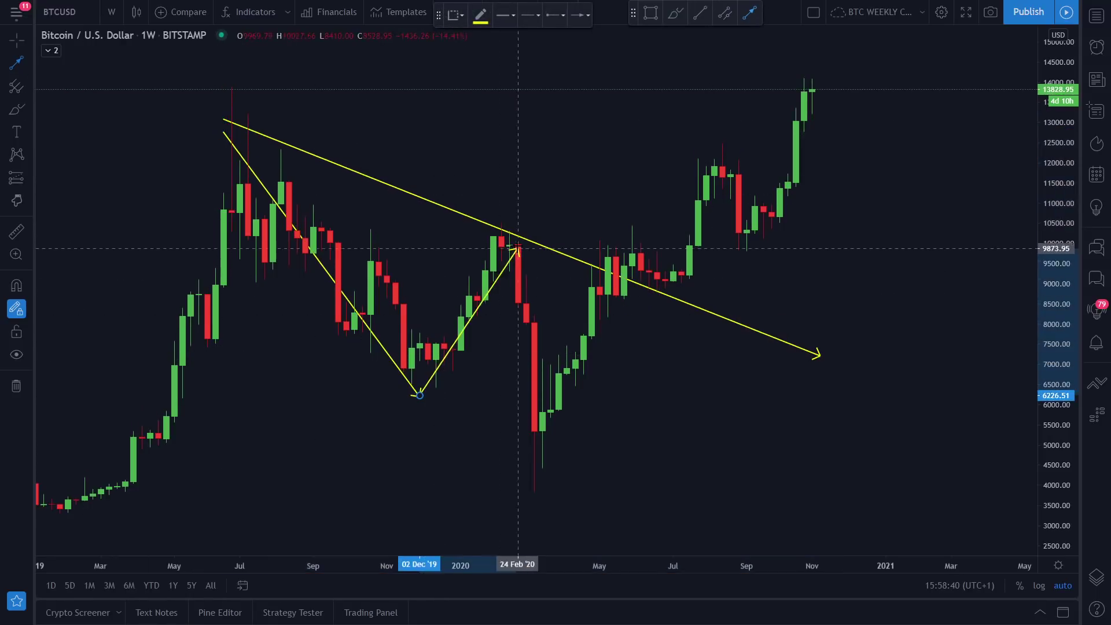
left_click(501, 228)
left_click(501, 227)
left_click(542, 434)
left_click(543, 434)
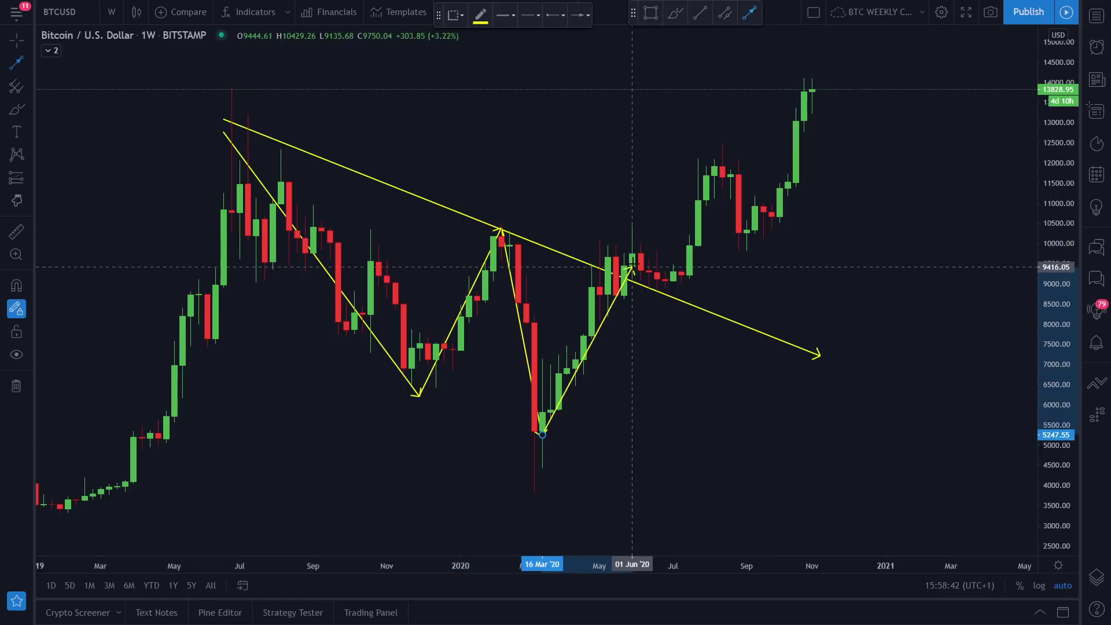
left_click(632, 227)
left_click(632, 228)
left_click(665, 292)
left_click(666, 292)
left_click(787, 88)
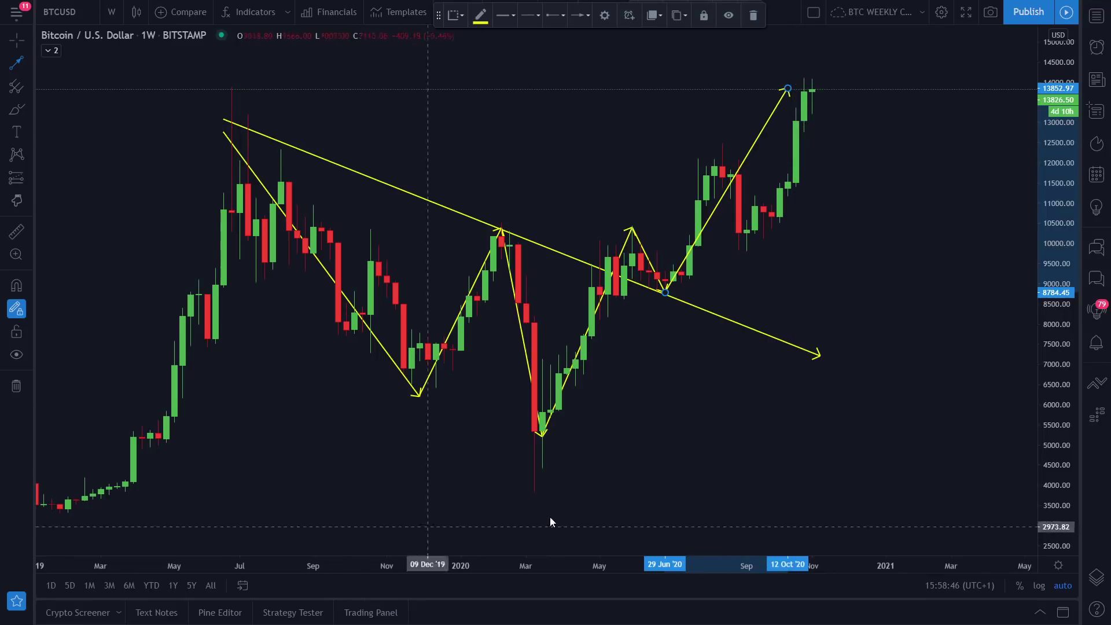
Brush white curves beneath the two weekly bottoms, one under the December 2019 low and one under the March 2020 low
scroll(613, 394, "up", 1)
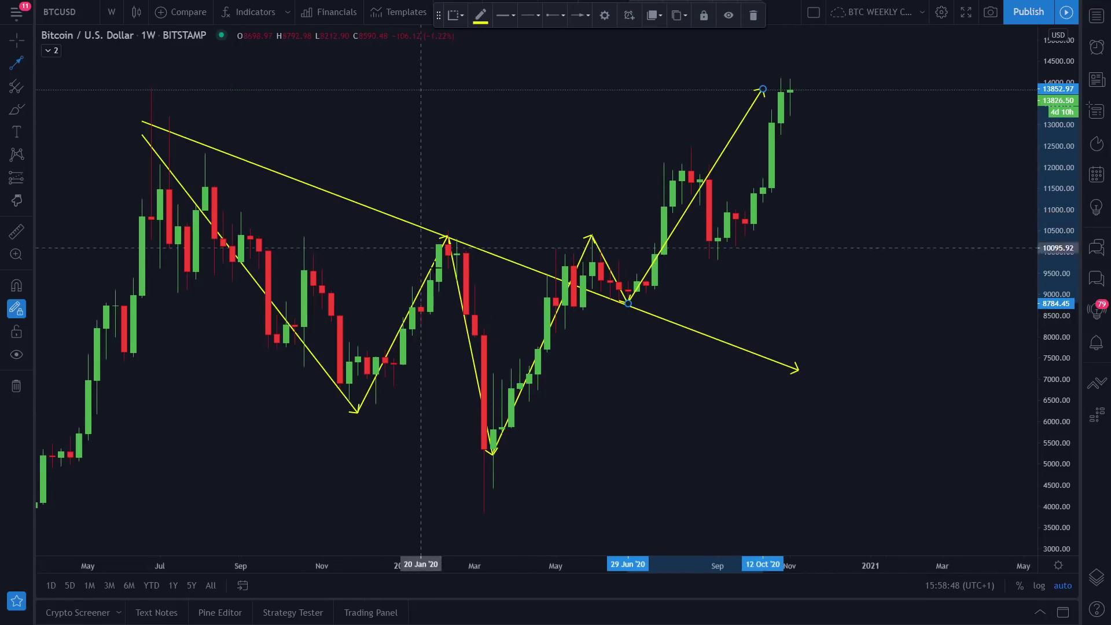
scroll(448, 329, "down", 1)
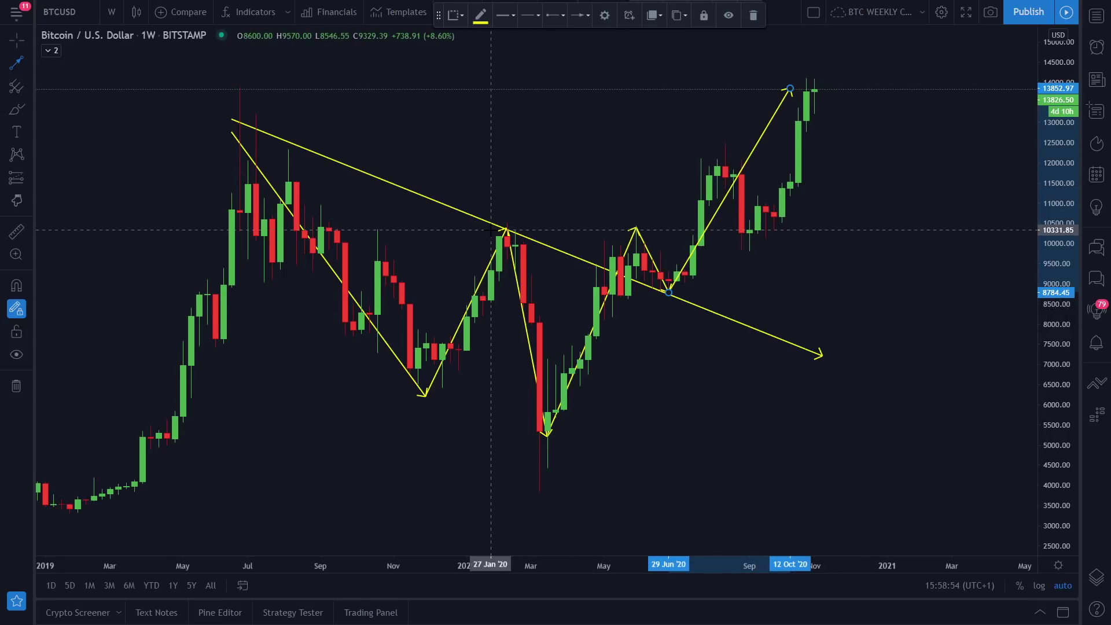
left_click(16, 110)
mouse_move(379, 376)
left_mouse_down()
mouse_move(434, 392)
mouse_move(483, 336)
left_mouse_up()
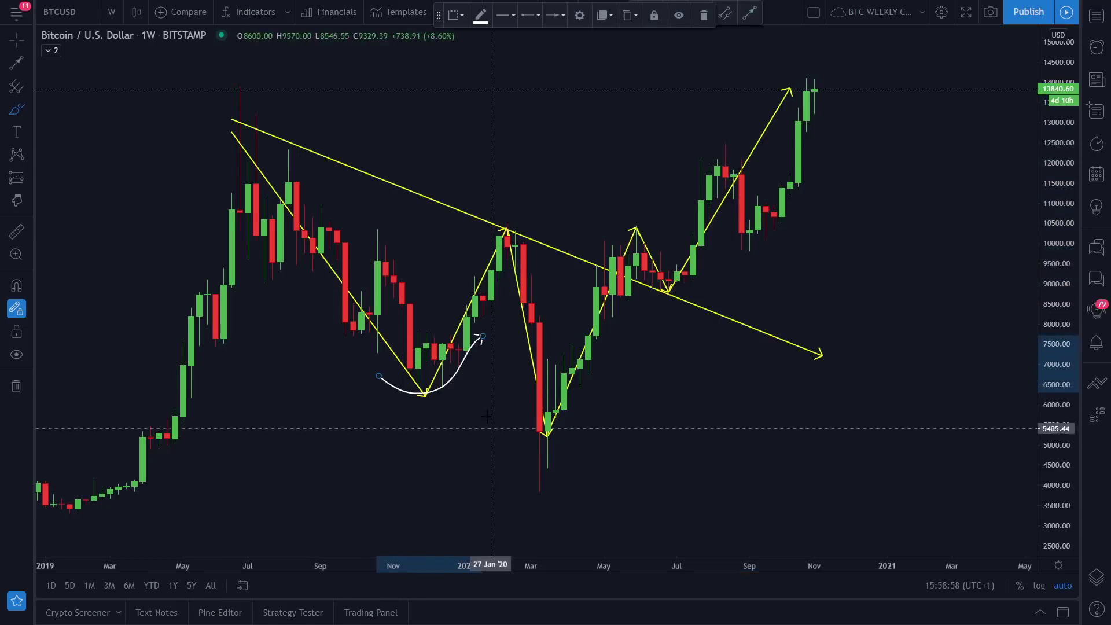
left_click_drag(493, 402, 612, 379)
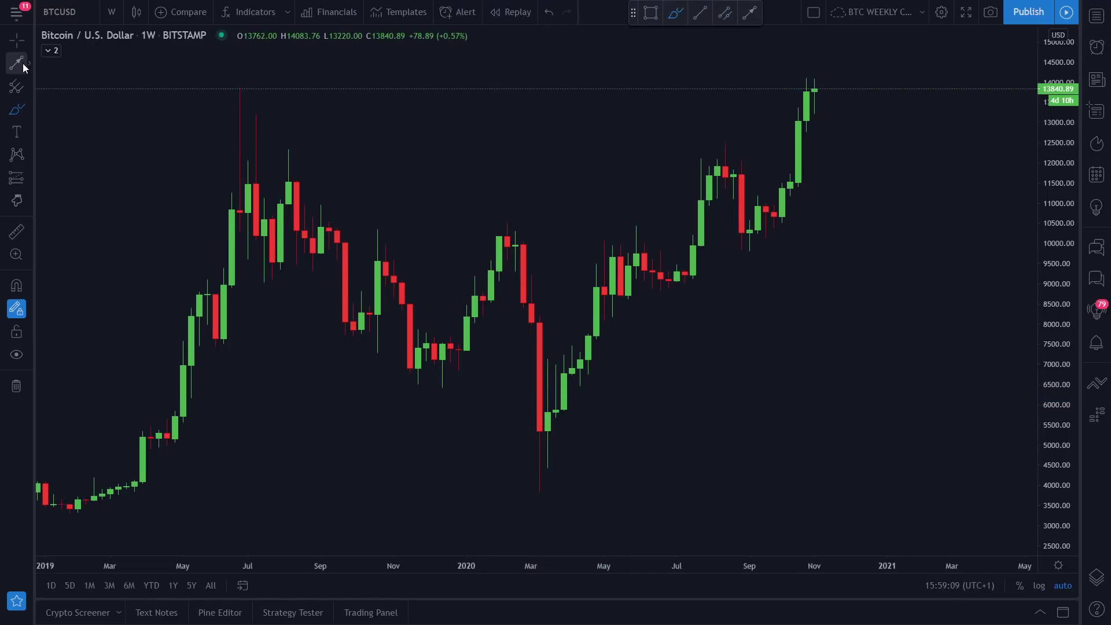
Draw a rising parallel channel from about 5263 on 16 Mar 2020 to about 13853 on 08 Feb 2021, its upper line along the 2020 highs
left_click(23, 68)
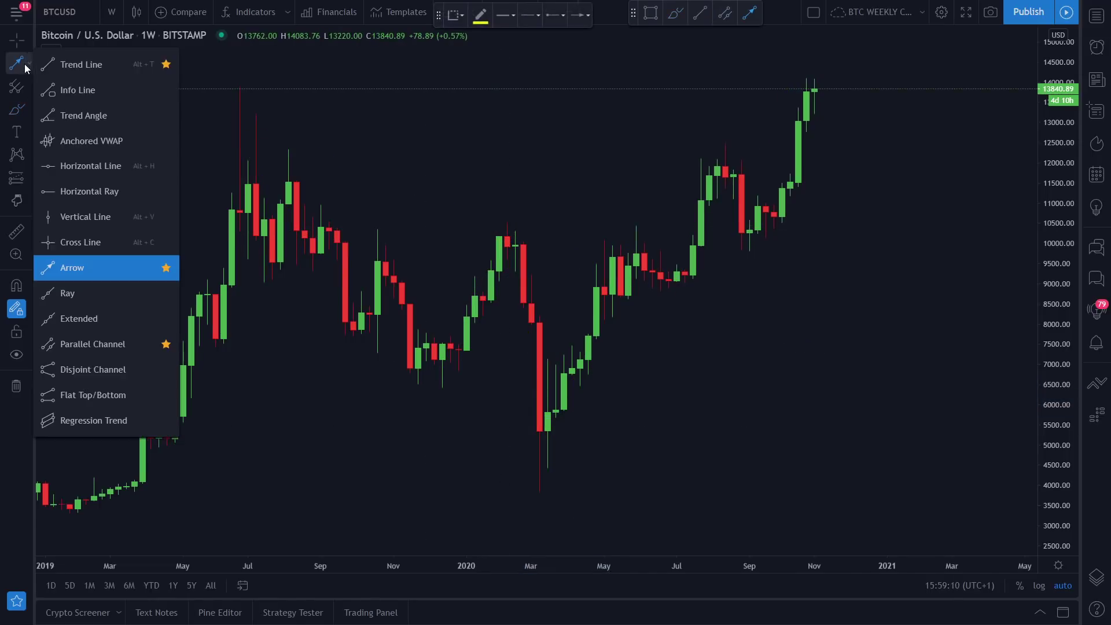
left_click(54, 346)
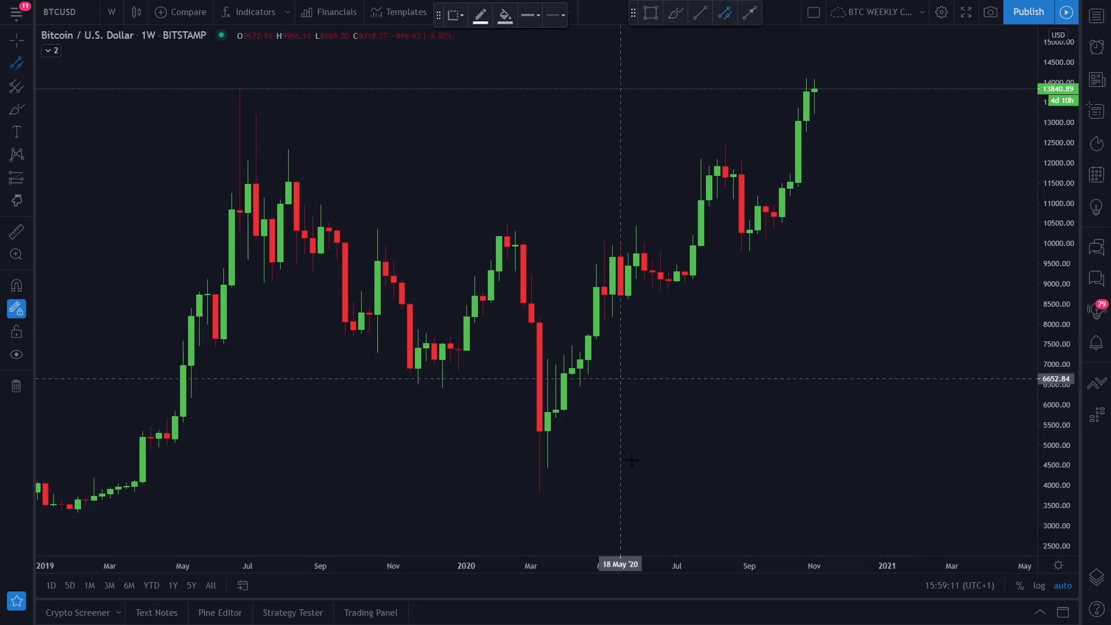
left_click(548, 434)
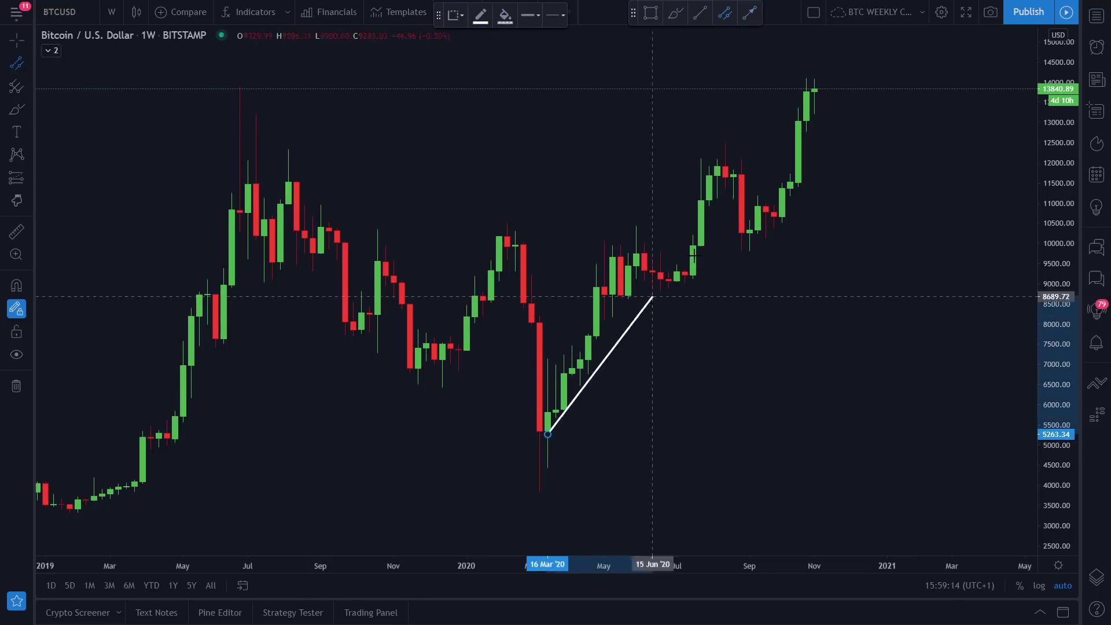
left_click(928, 88)
left_click(806, 73)
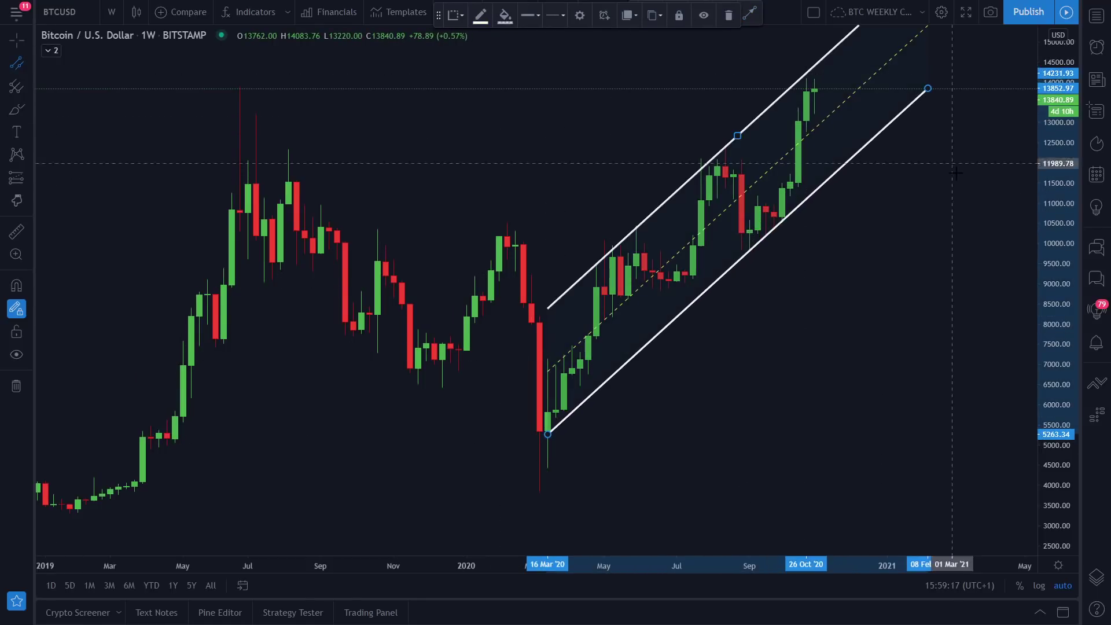
Move the channel's lower starting anchor to about 4990 on 02 Mar 2020 and deselect the channel
scroll(957, 164, "up", 3)
scroll(700, 265, "up", 4)
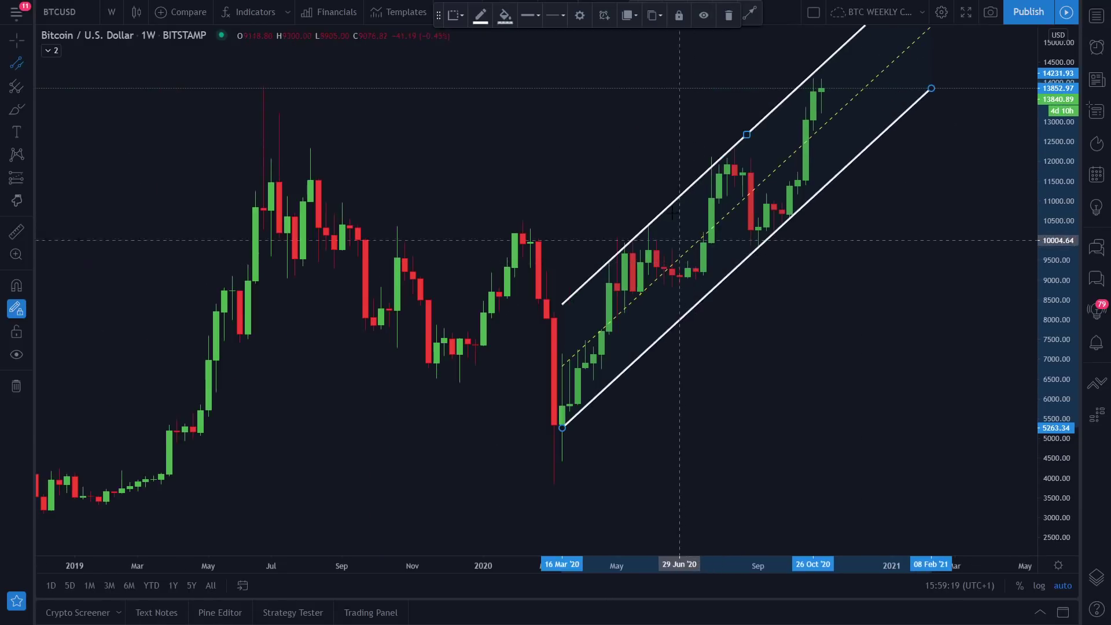
scroll(405, 353, "up", 2)
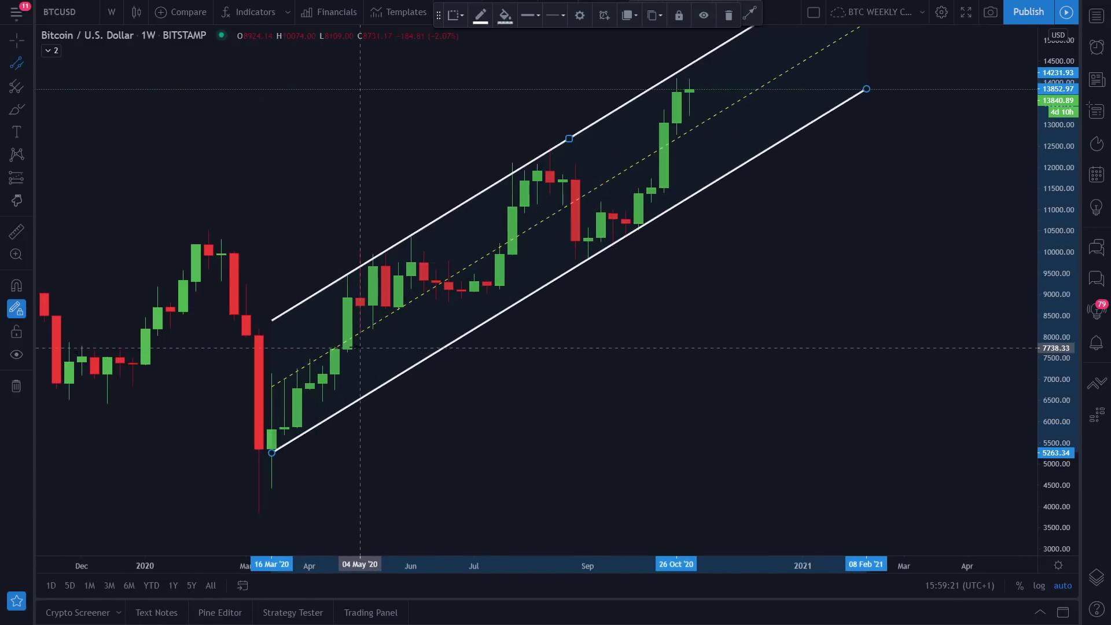
left_click_drag(258, 459, 246, 464)
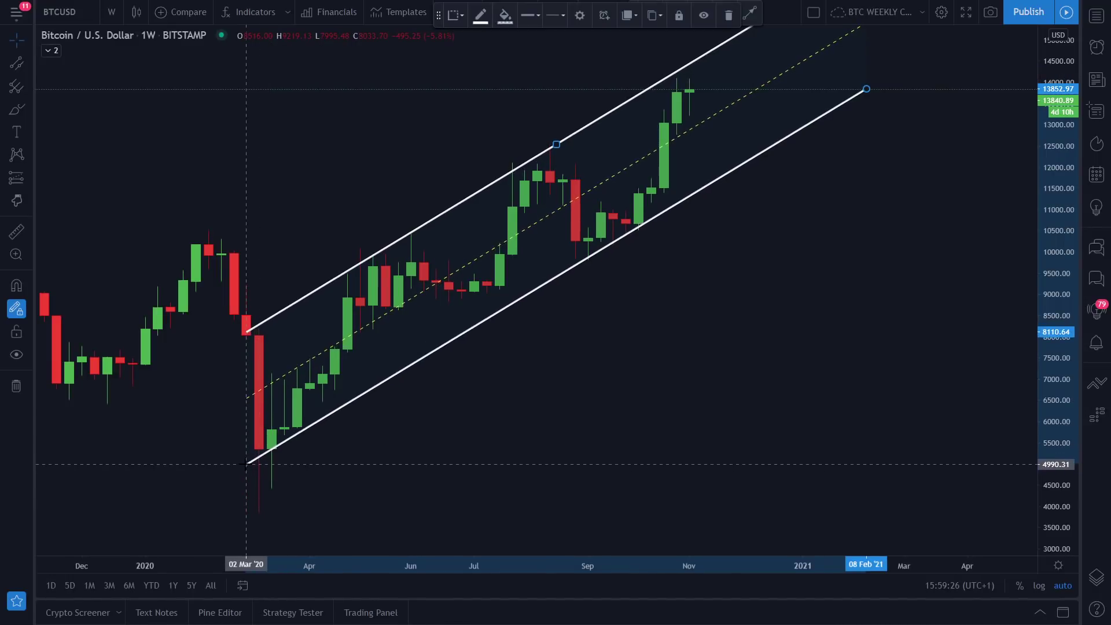
scroll(801, 404, "down", 5)
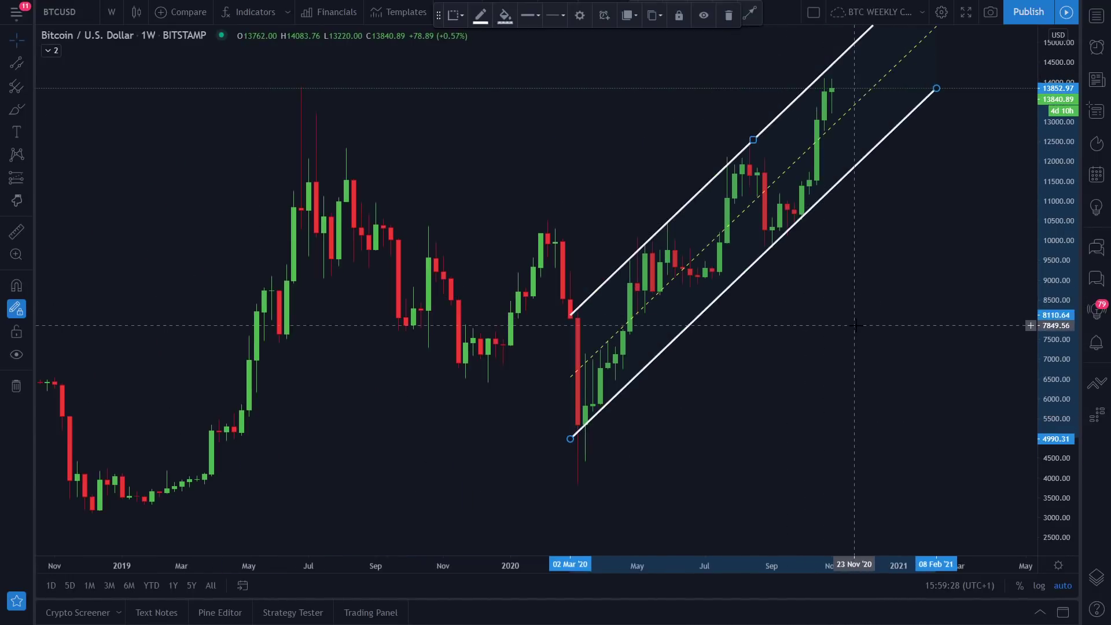
scroll(855, 326, "down", 2)
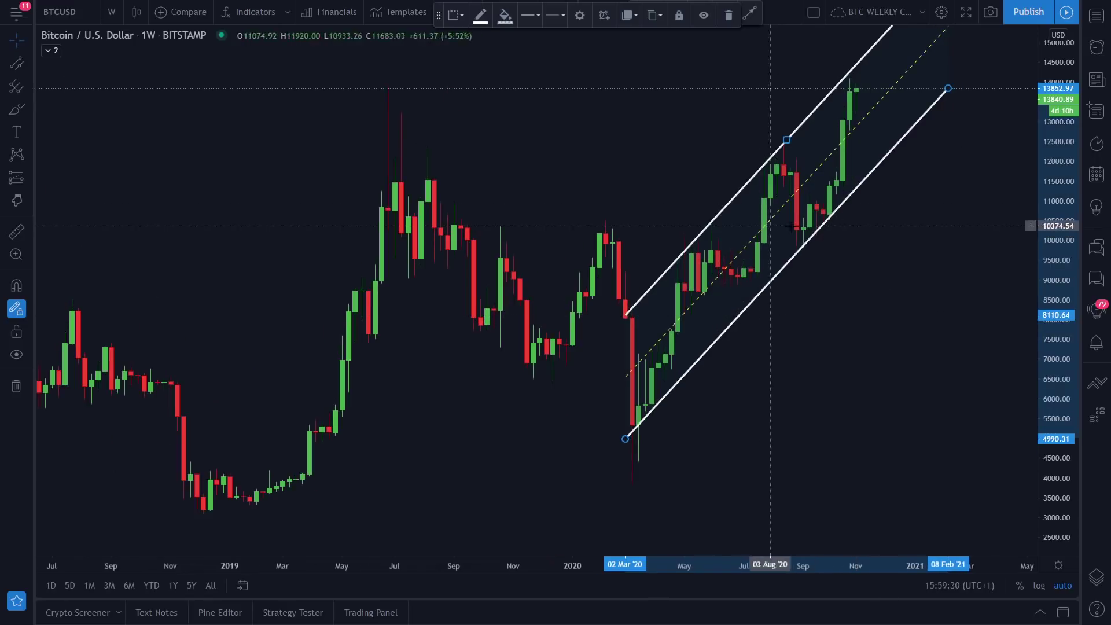
scroll(773, 225, "down", 2)
scroll(891, 258, "up", 1)
scroll(921, 246, "down", 1)
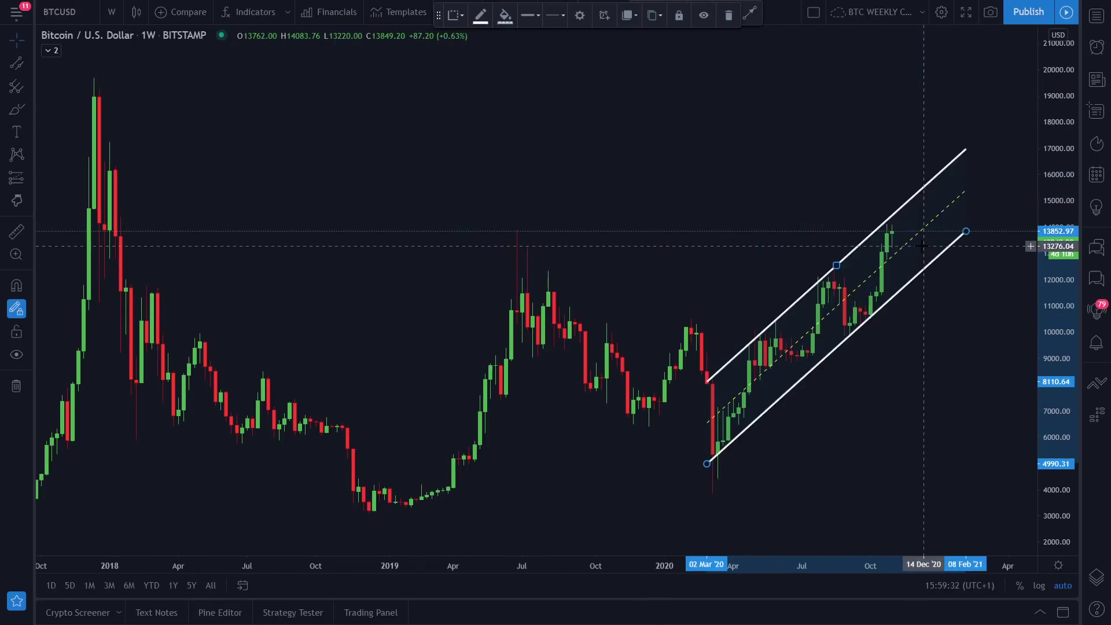
left_click(627, 179)
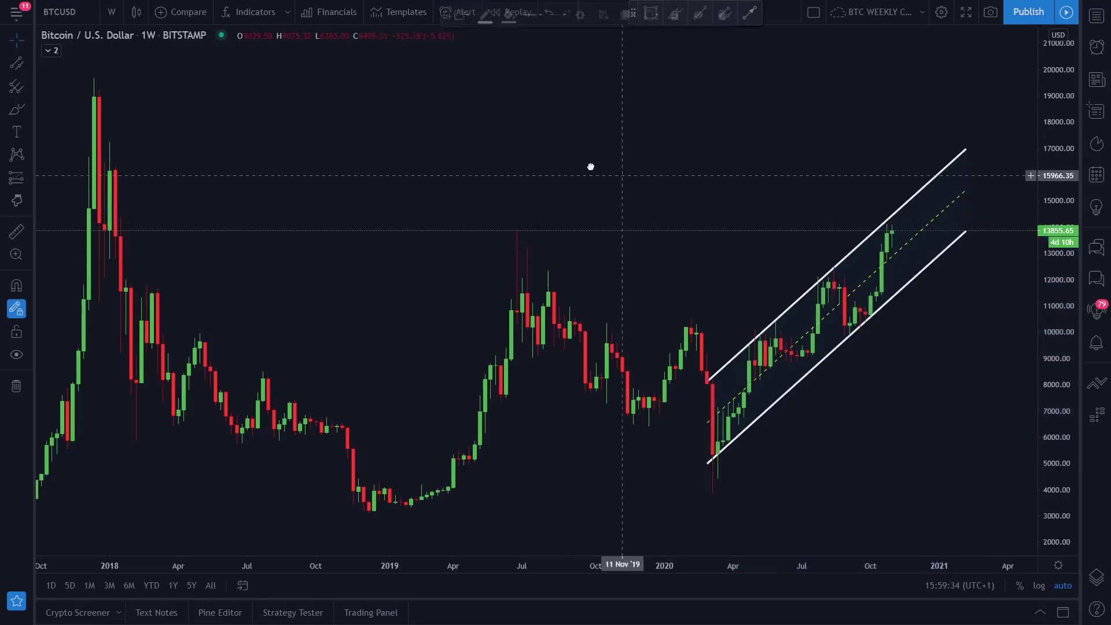
Draw three yellow arrows pointing at the 2017–2018 peak and decline, at about 19700, 16742 and 14000
left_click_drag(306, 145, 186, 141)
left_click(31, 104)
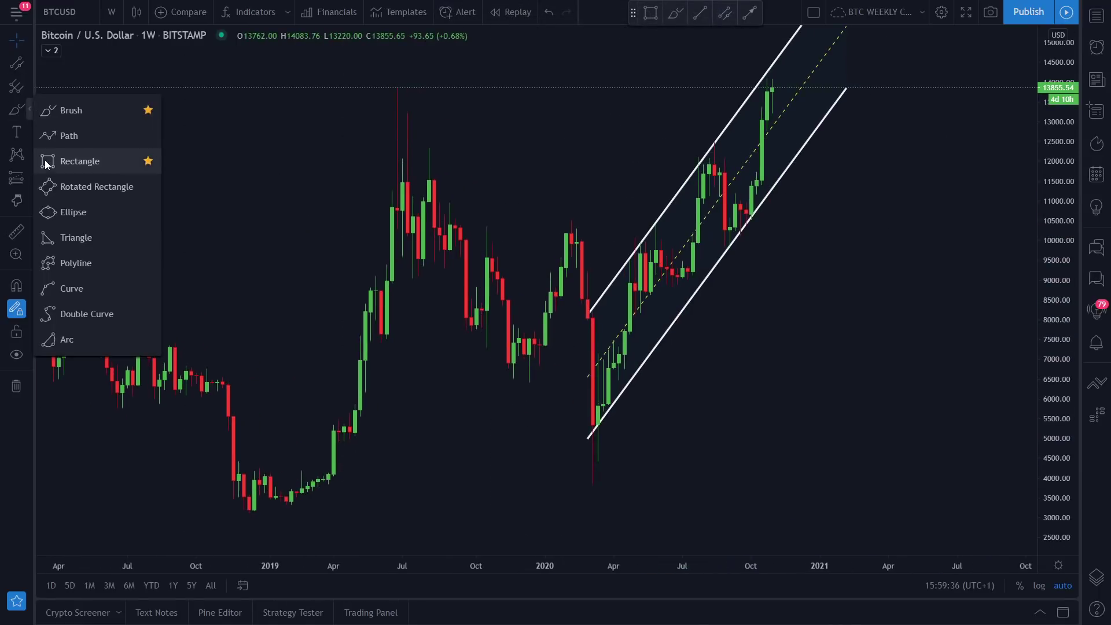
left_click(70, 161)
scroll(633, 236, "down", 1)
scroll(834, 150, "up", 2)
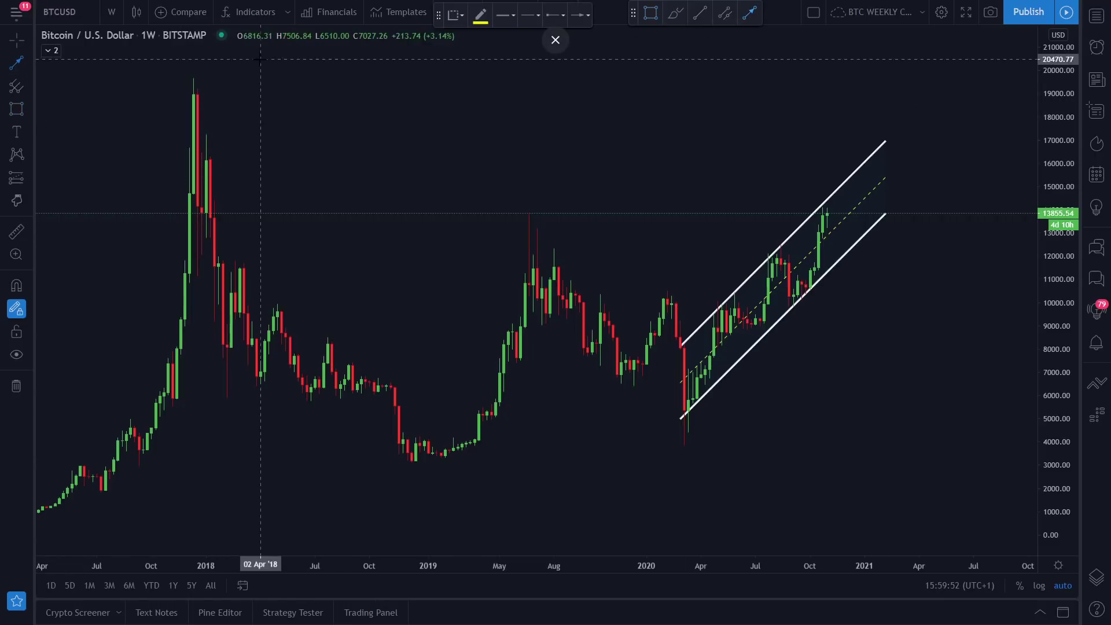
left_click(202, 77)
left_click(244, 123)
left_click(201, 146)
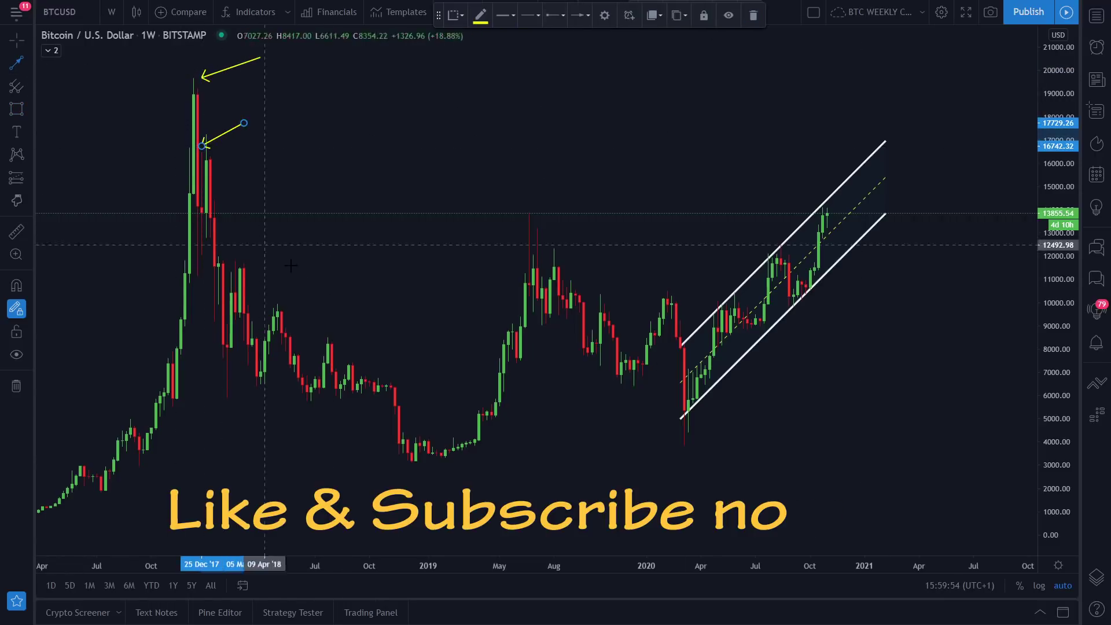
left_click(256, 187)
left_click(223, 211)
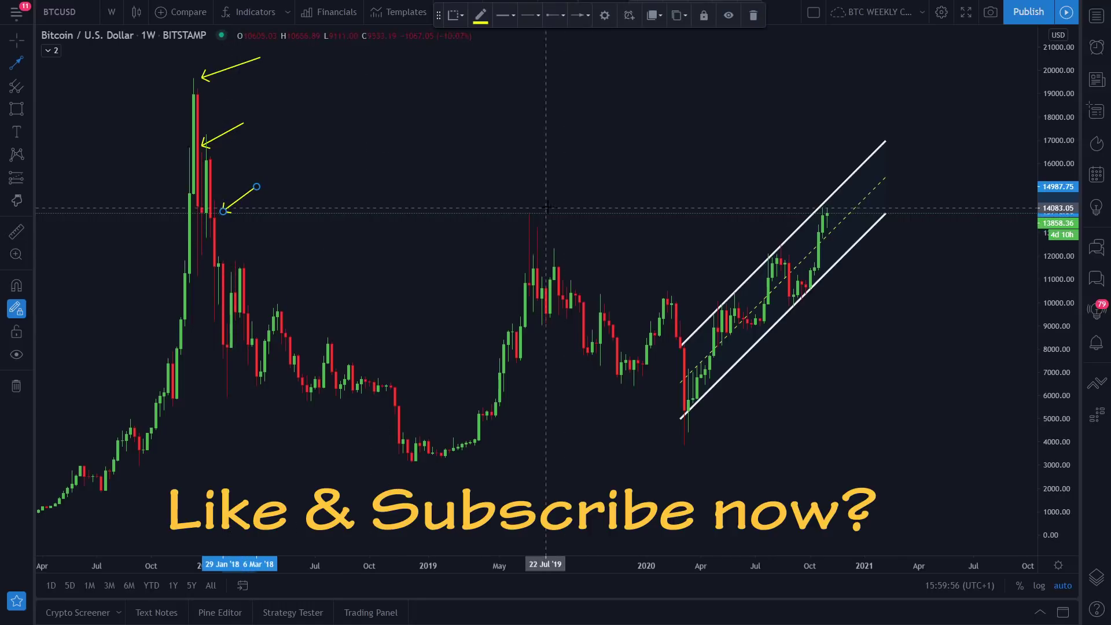
Draw two more yellow arrows pointing at the mid-2019 high near 13727 and the February 2020 high near 10875
left_click(570, 186)
left_click(533, 216)
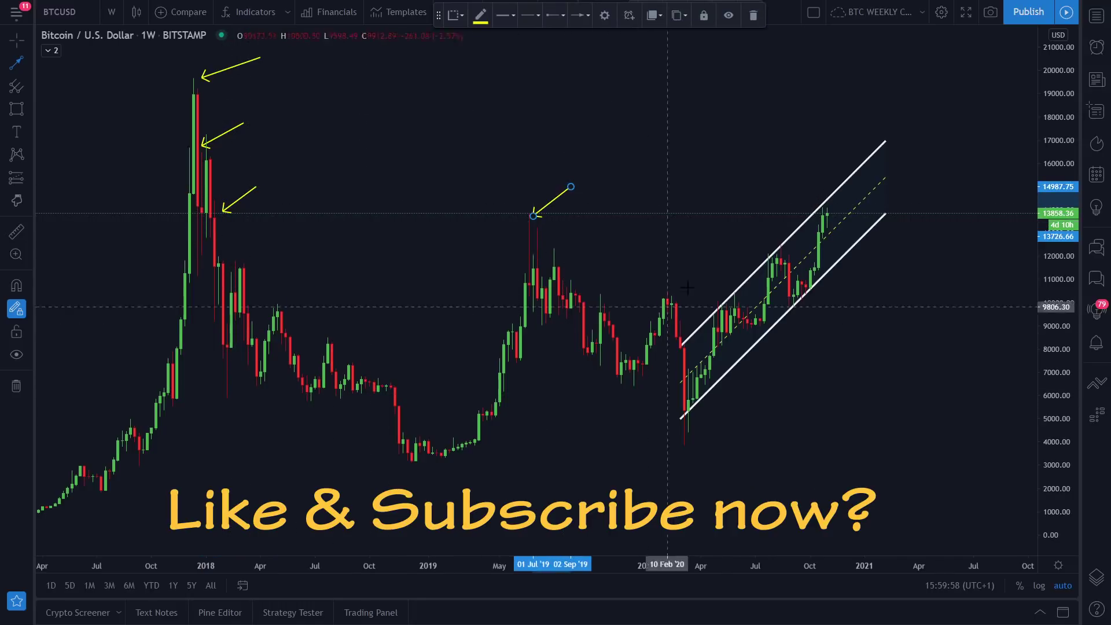
left_click(701, 255)
left_click(675, 282)
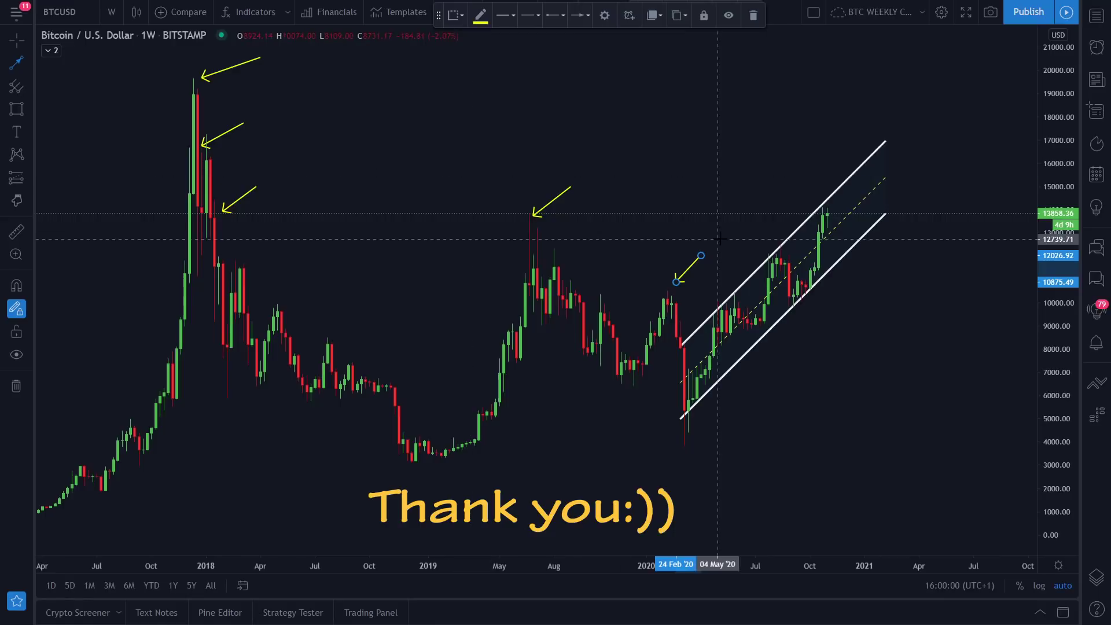
Draw a yellow rectangle band across the all-time high, about 19126 to 19511, from 04 Dec 2017 to 30 Aug 2021
scroll(525, 197, "up", 2)
scroll(566, 152, "down", 2)
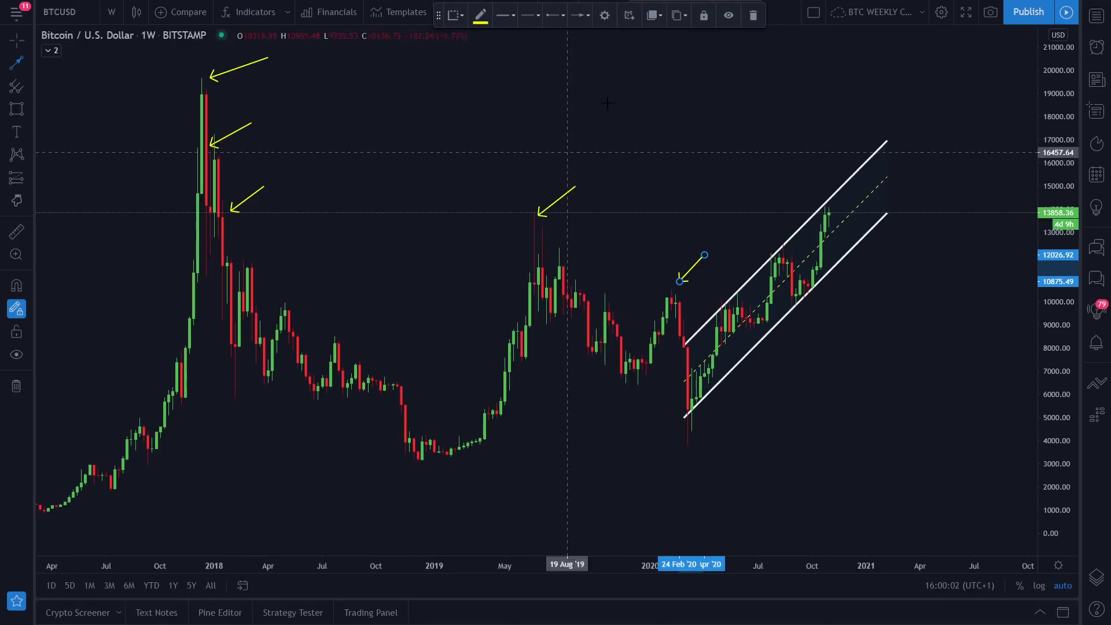
key("alt+shift+r")
left_click(198, 82)
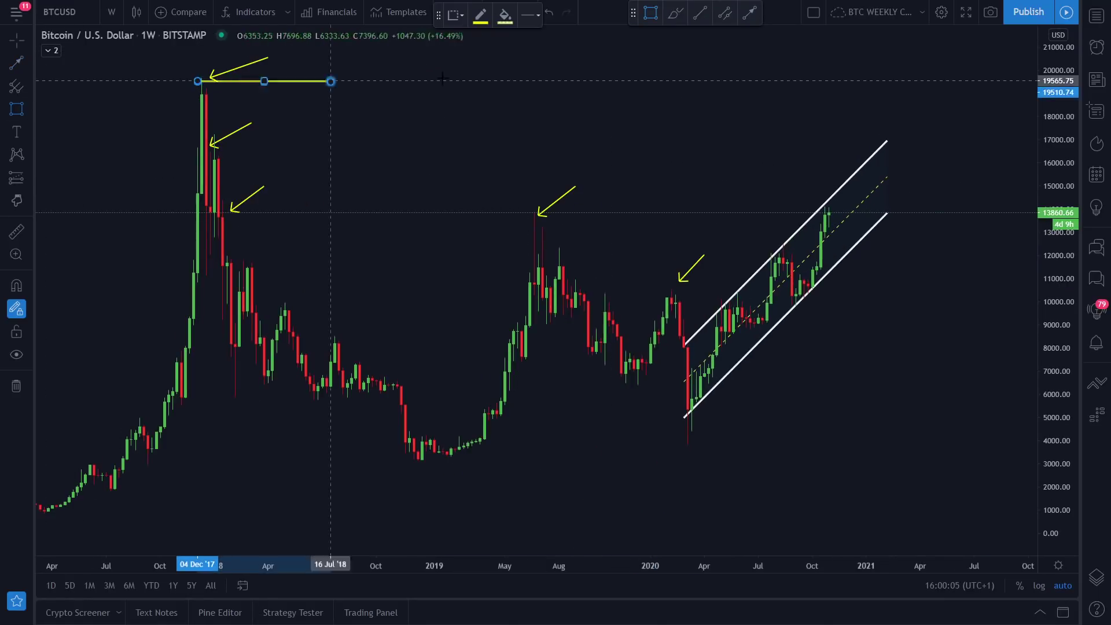
left_click(1034, 89)
left_click_drag(1026, 88, 1008, 90)
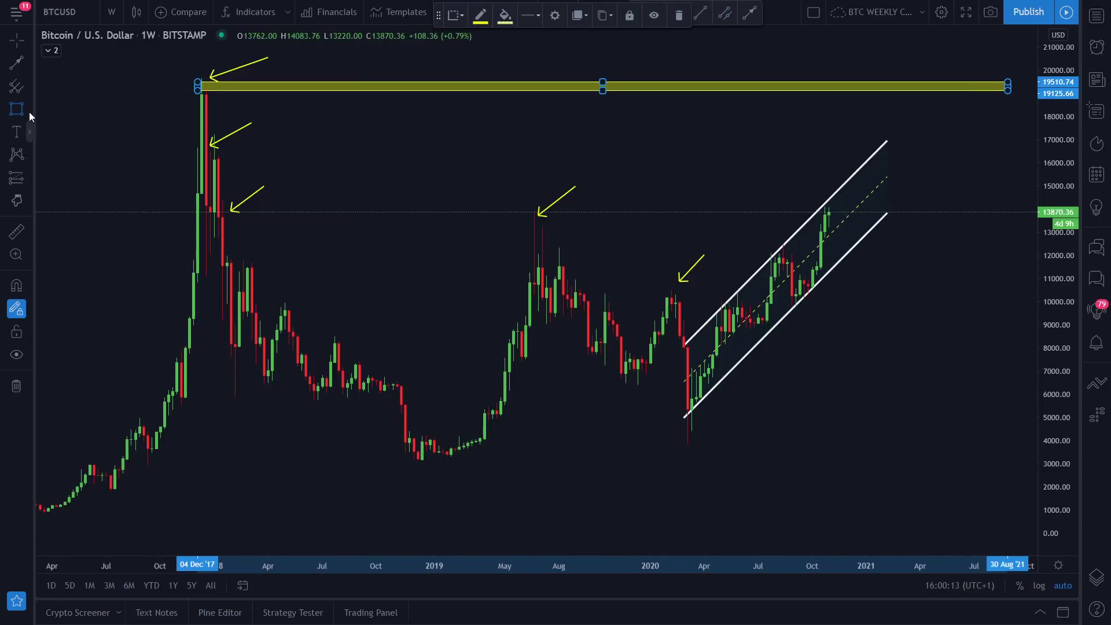
Add two yellow resistance bands at about 16183 to 16513 and 13845 to 14065, extending from the 2017–2018 decline to mid-2021
left_click(218, 148)
left_click_drag(201, 158, 969, 151)
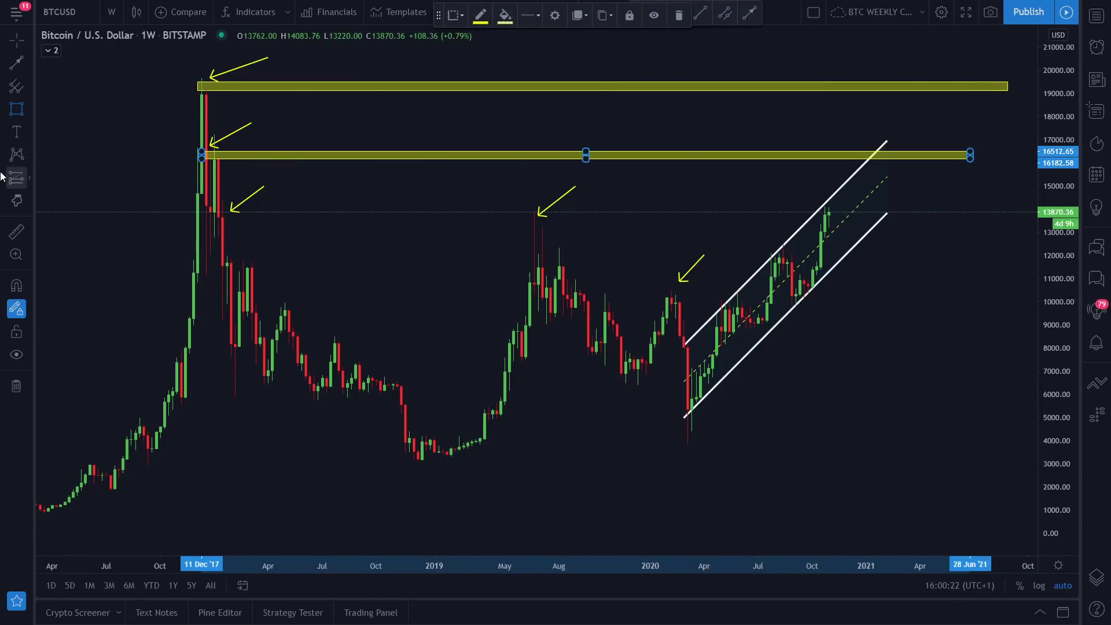
left_click_drag(222, 213, 969, 211)
Narrow the third resistance band to a thin strip between about 13845 and 13952
scroll(621, 236, "up", 2)
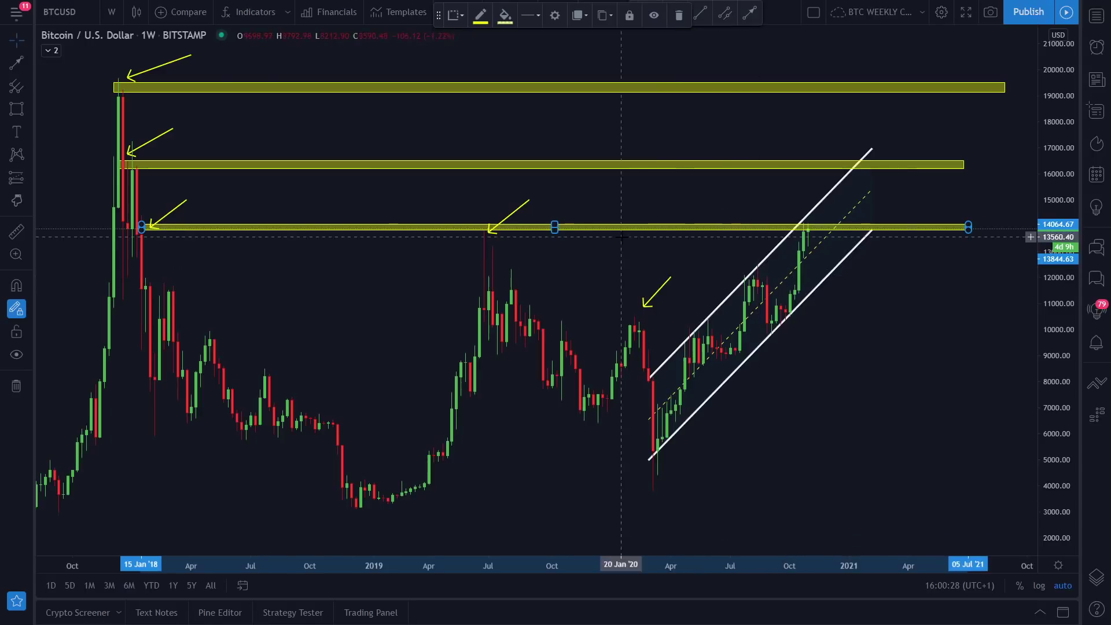
right_click(554, 226)
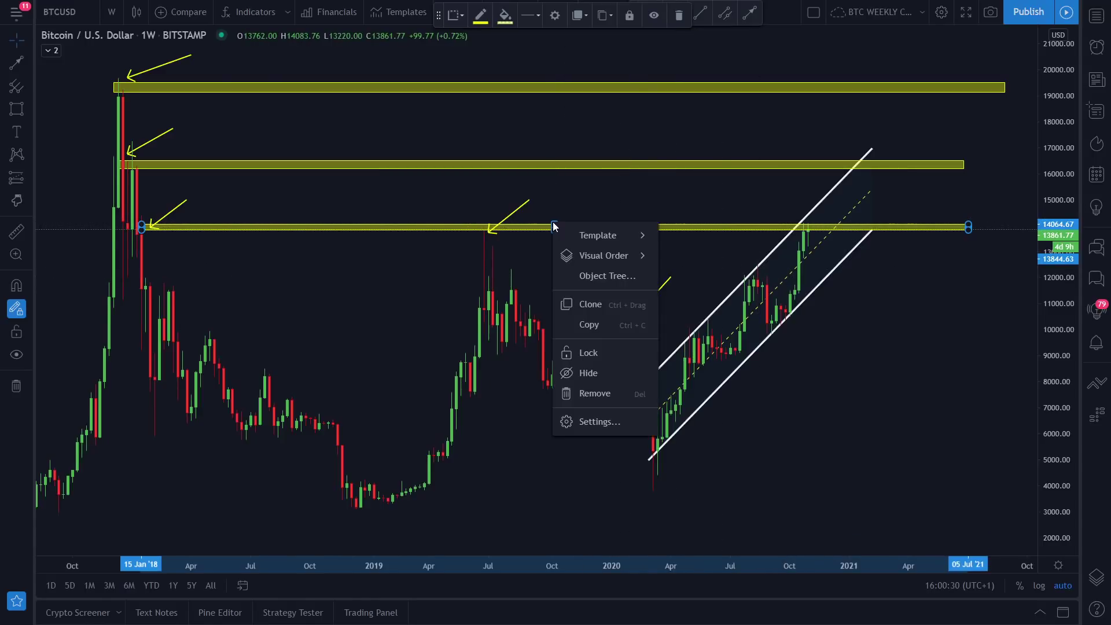
left_click_drag(521, 227, 521, 233)
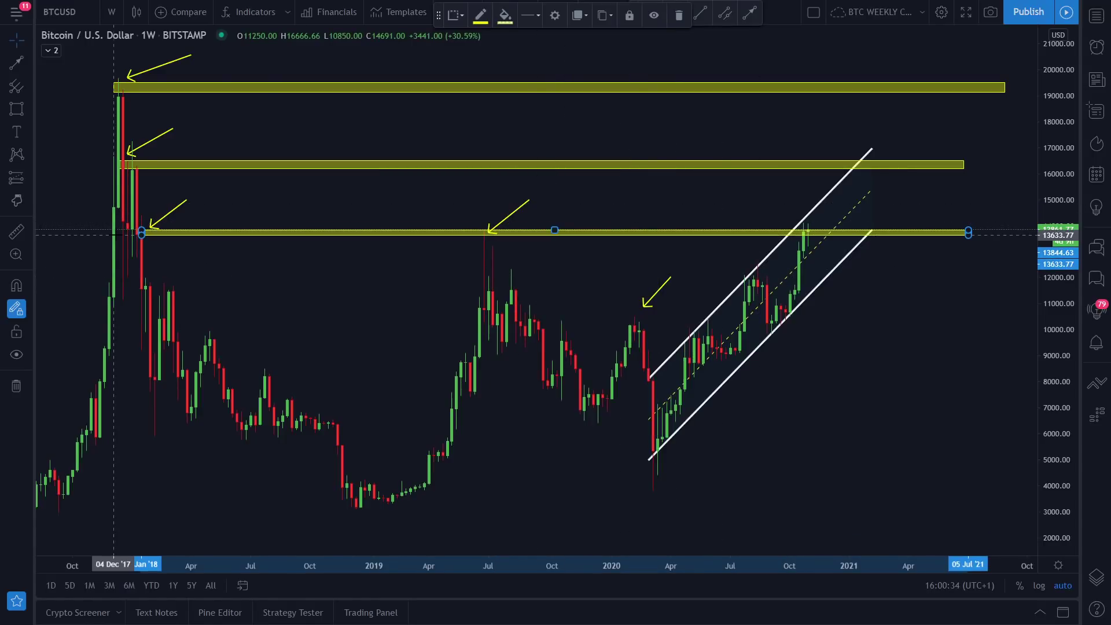
left_click_drag(114, 234, 114, 227)
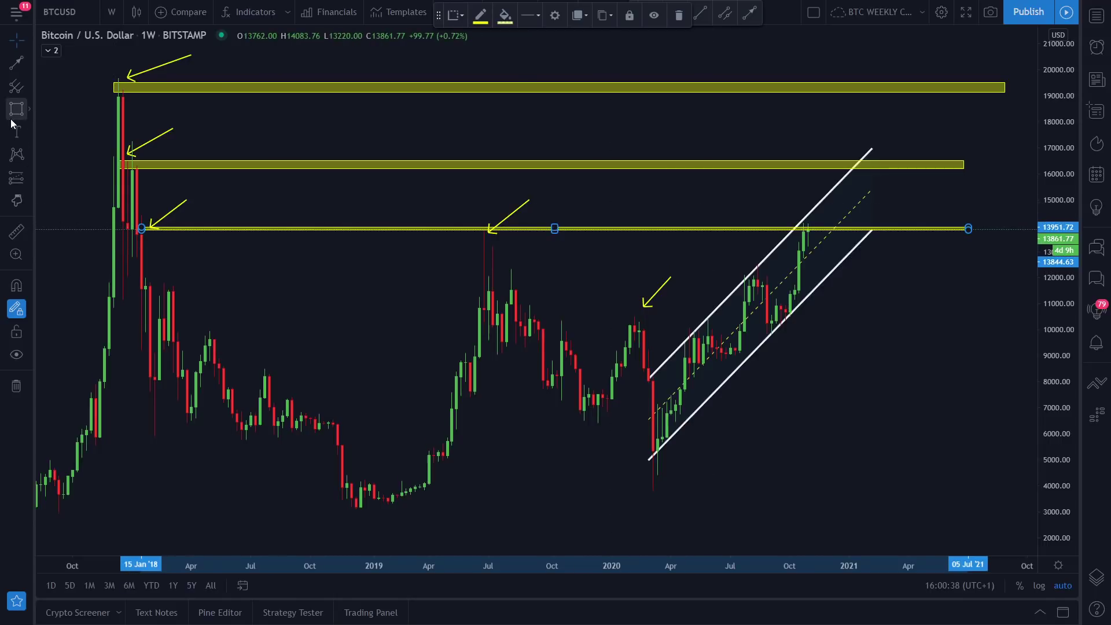
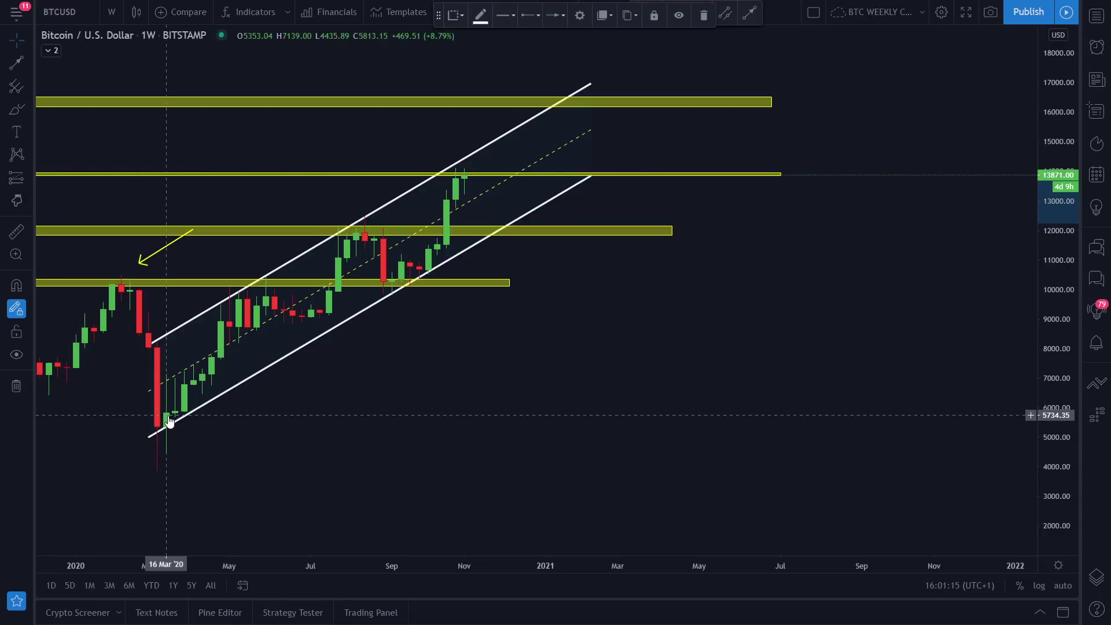
Circle the May–June 2020 and August 2020 highs in white brush where the channel's upper line meets the two lower resistance bands
mouse_move(242, 268)
left_mouse_down()
mouse_move(260, 267)
mouse_move(233, 292)
mouse_move(274, 314)
mouse_move(264, 248)
mouse_move(238, 273)
left_mouse_up()
left_click(16, 109)
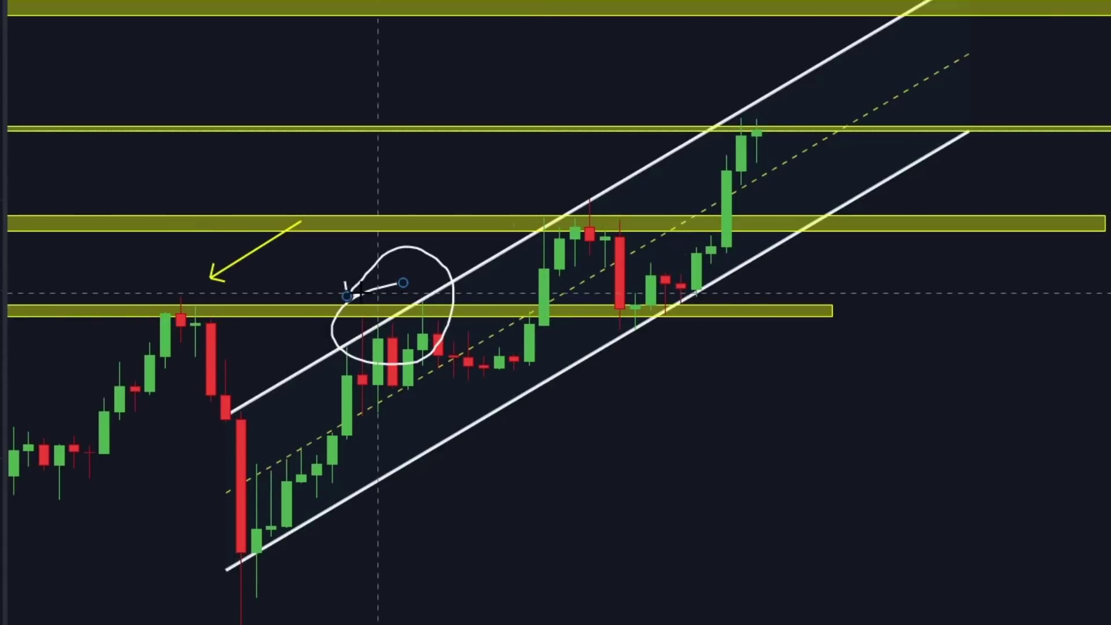
left_click(576, 227)
left_click(584, 229)
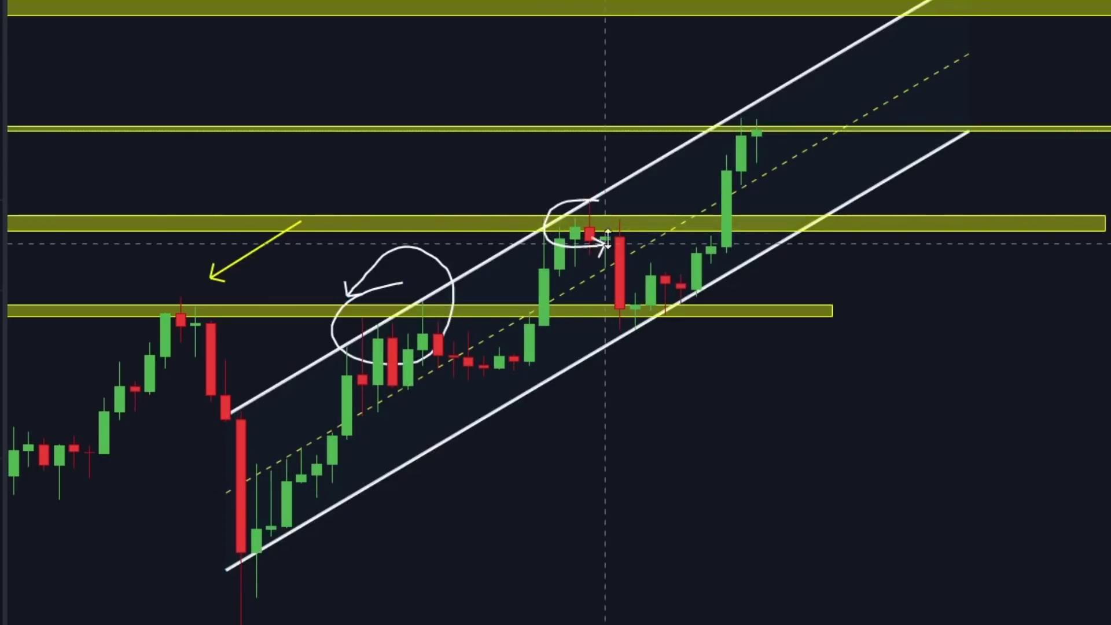
Extend the start of the resistance band near 12000 back to 15 Jan 2018
scroll(607, 237, "down", 5)
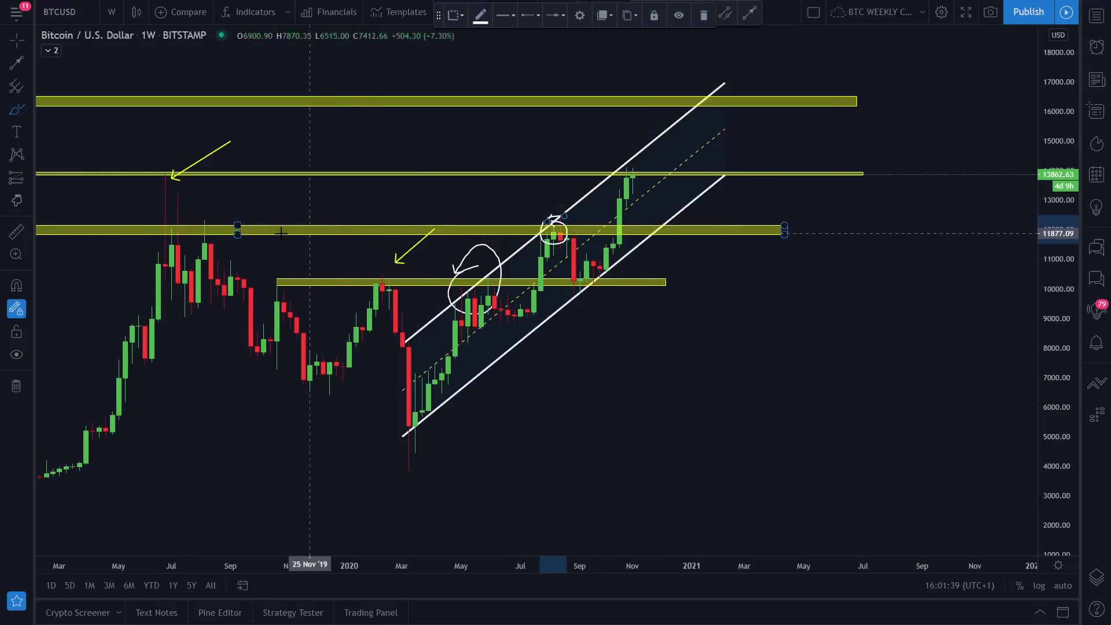
scroll(281, 233, "down", 4)
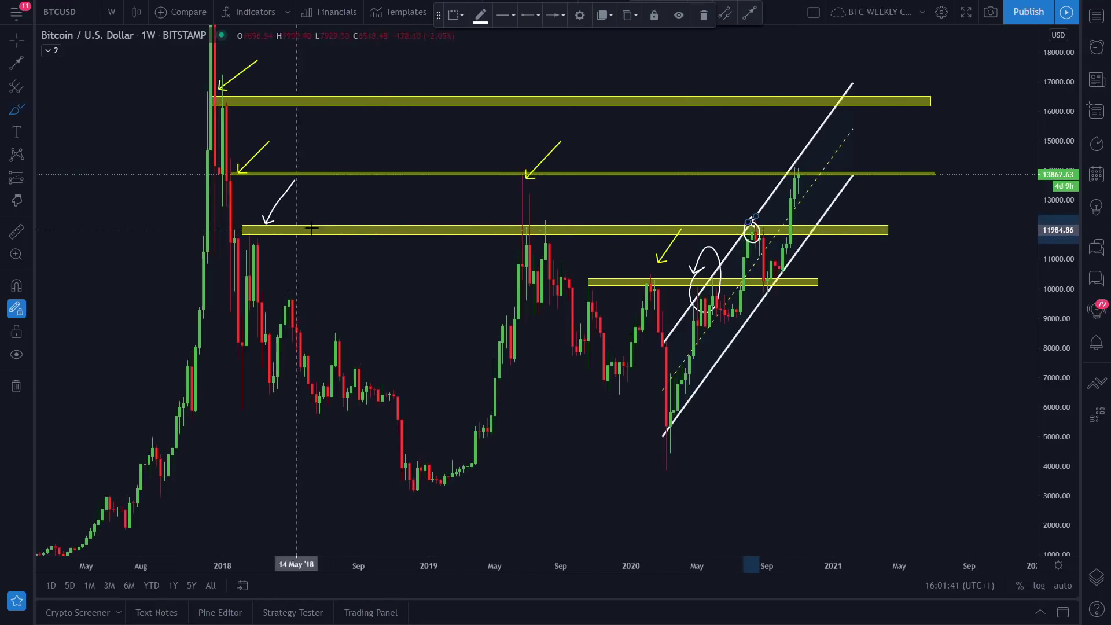
scroll(311, 229, "up", 2)
left_click_drag(79, 232, 60, 233)
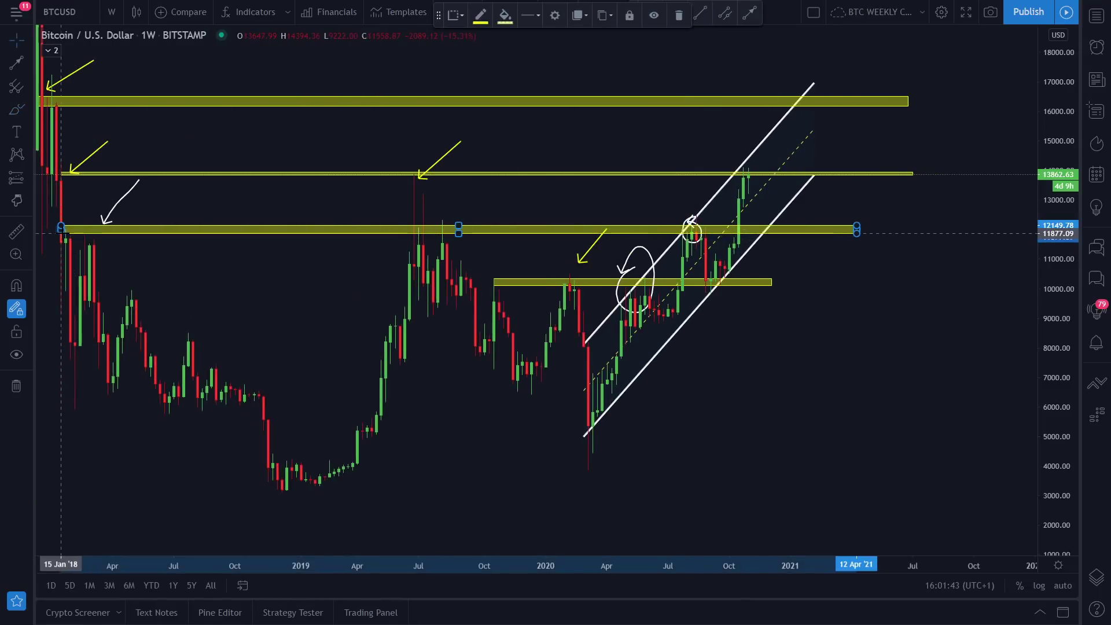
Draw a yellow arrow from about 8601 up to about 9937, pointing at the September 2020 low on the channel's lower line
scroll(613, 267, "up", 3)
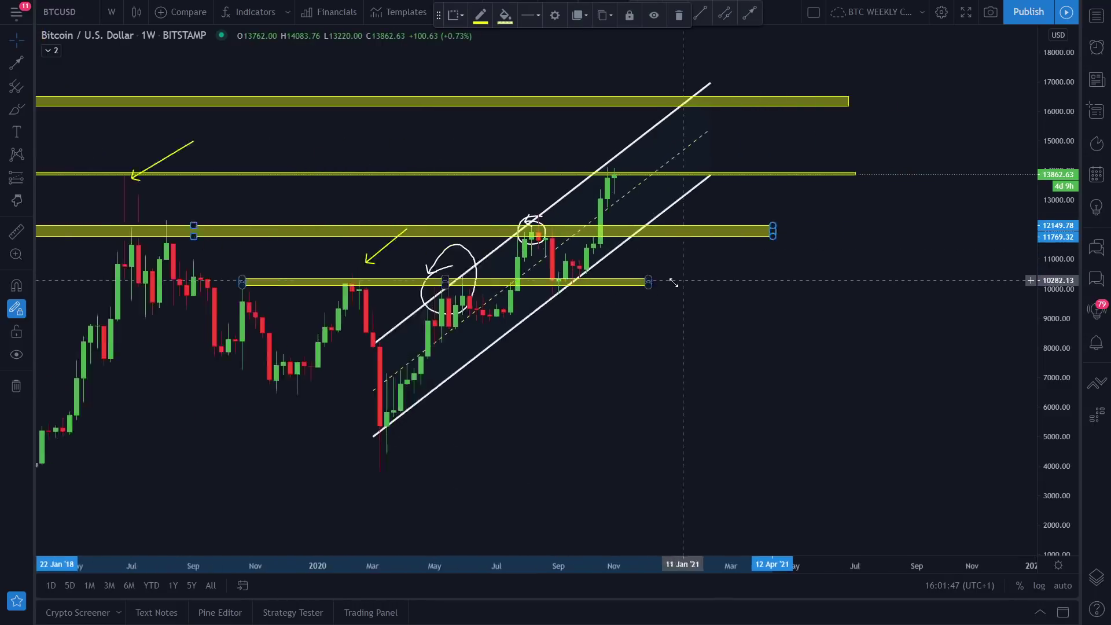
scroll(665, 281, "up", 1)
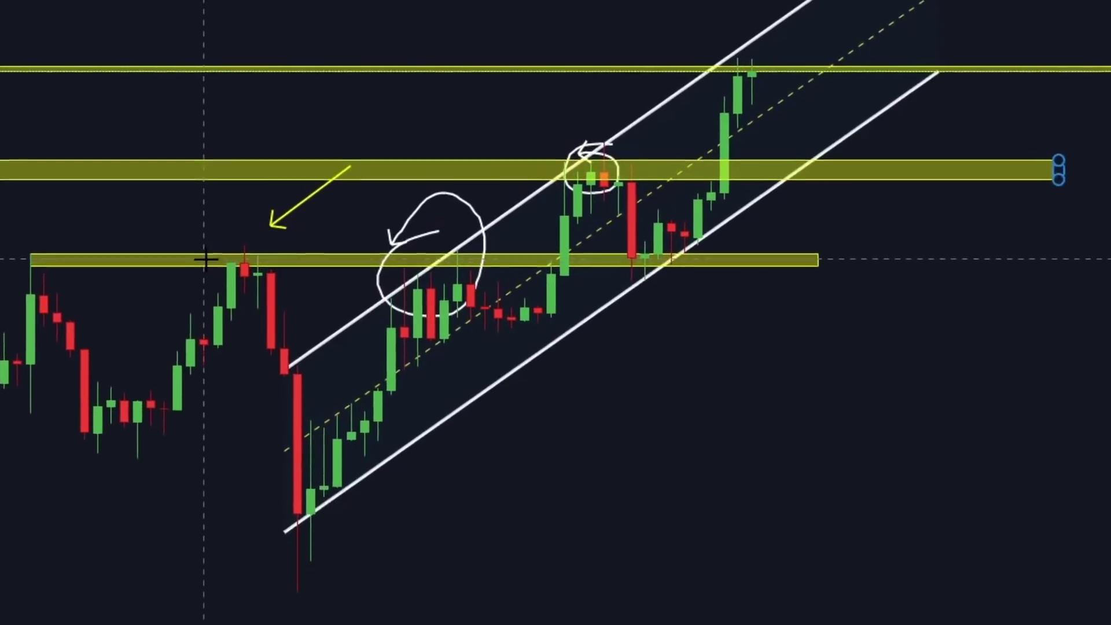
left_click(391, 260)
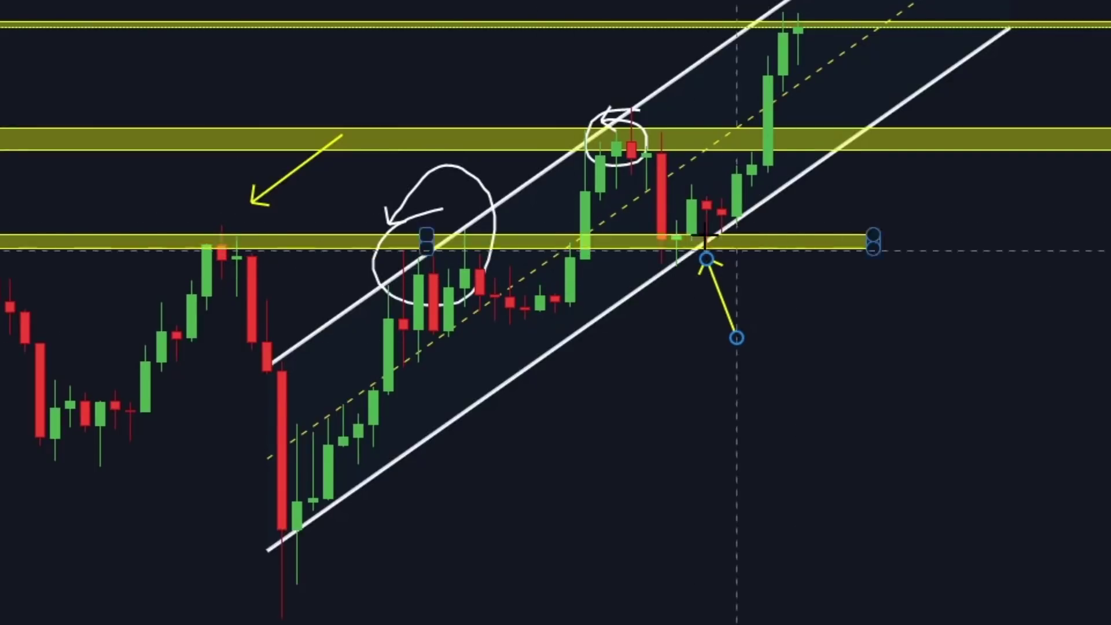
scroll(804, 113, "up", 1)
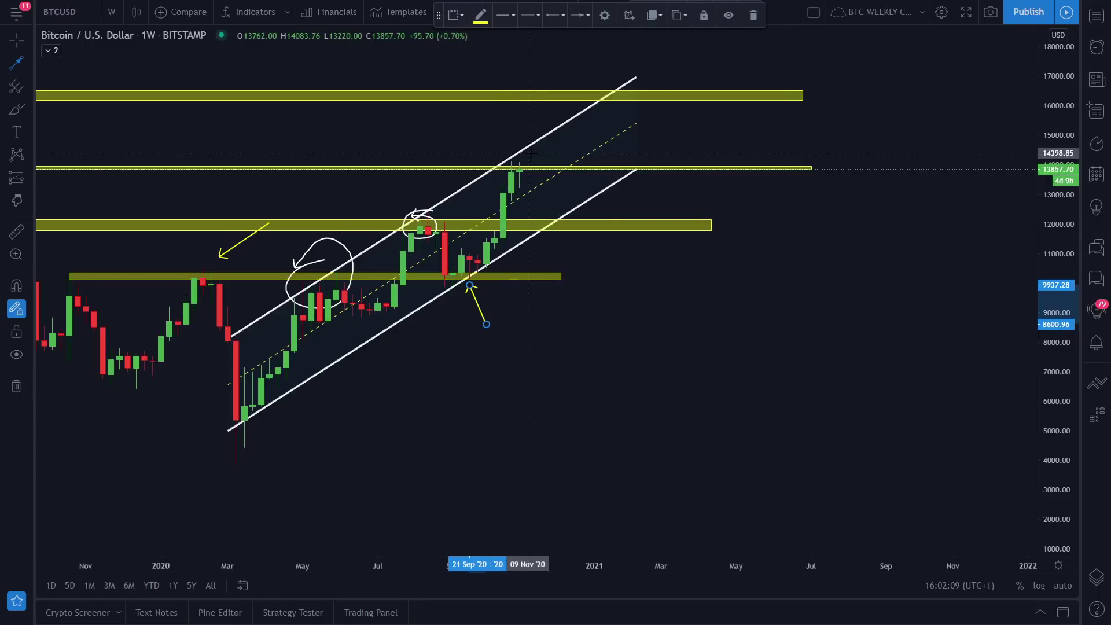
Widen the resistance band near 13900 by moving its lower edge down to about 13688
scroll(564, 185, "down", 1)
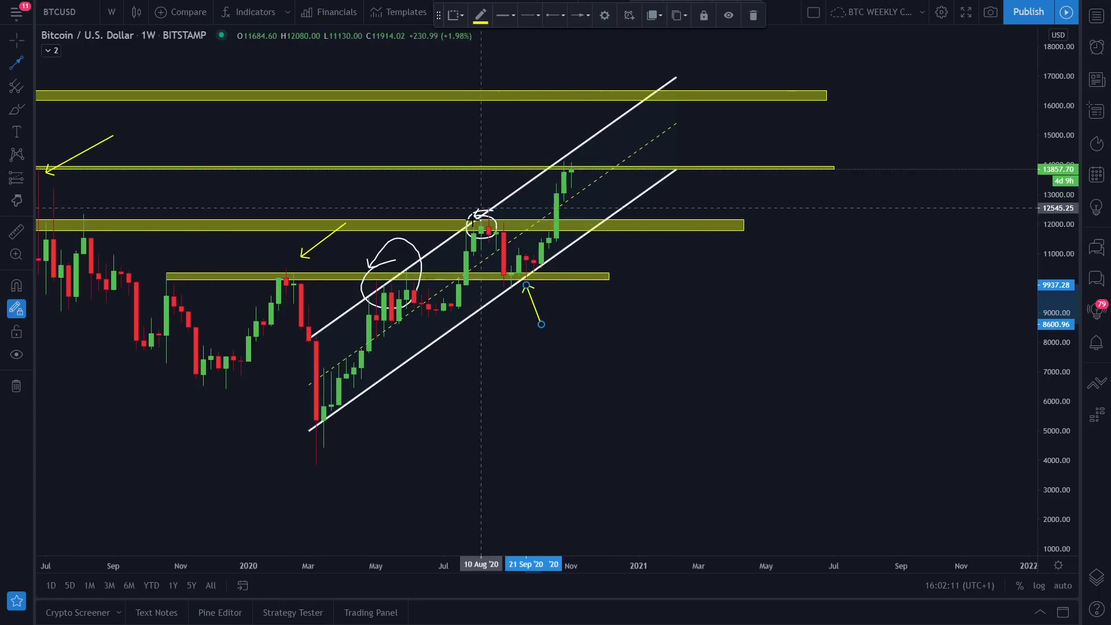
scroll(631, 197, "down", 1)
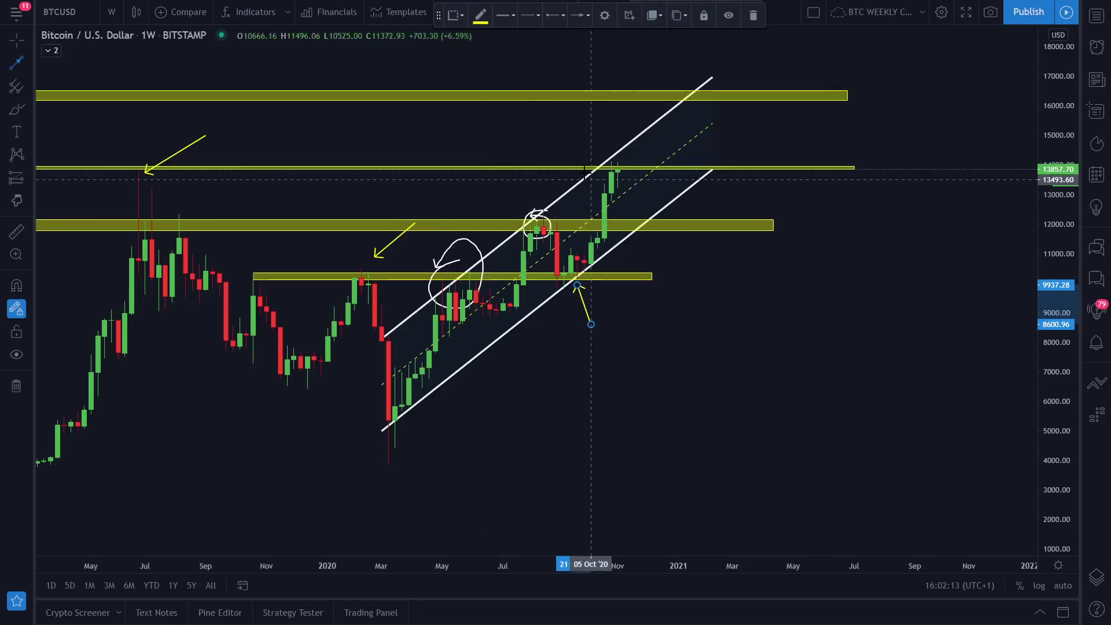
scroll(561, 147, "up", 1)
scroll(565, 150, "down", 1)
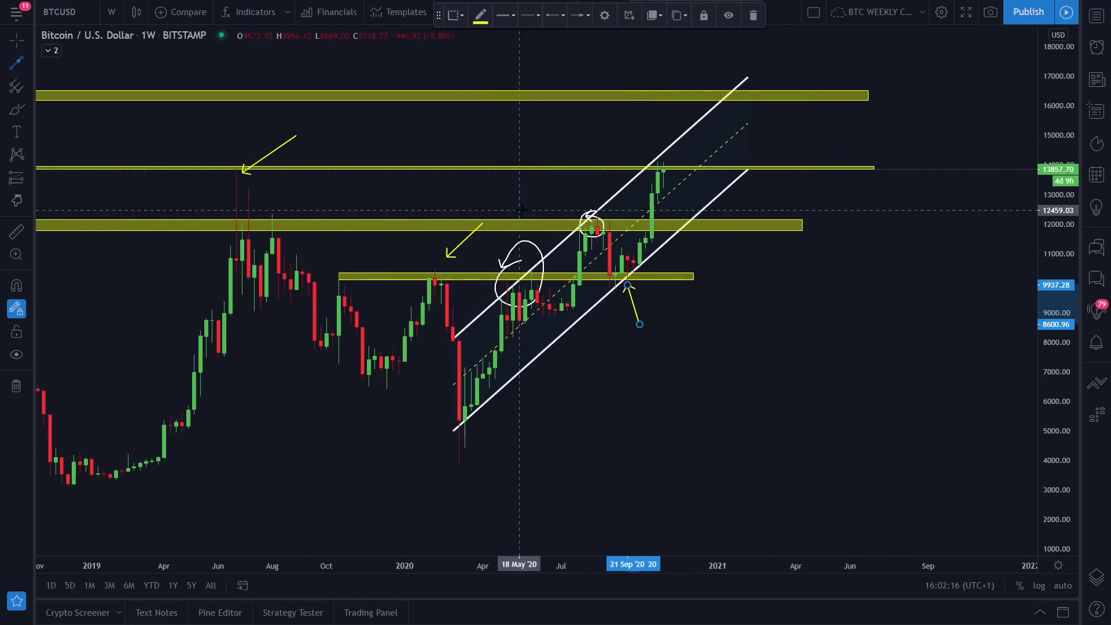
scroll(304, 192, "down", 1)
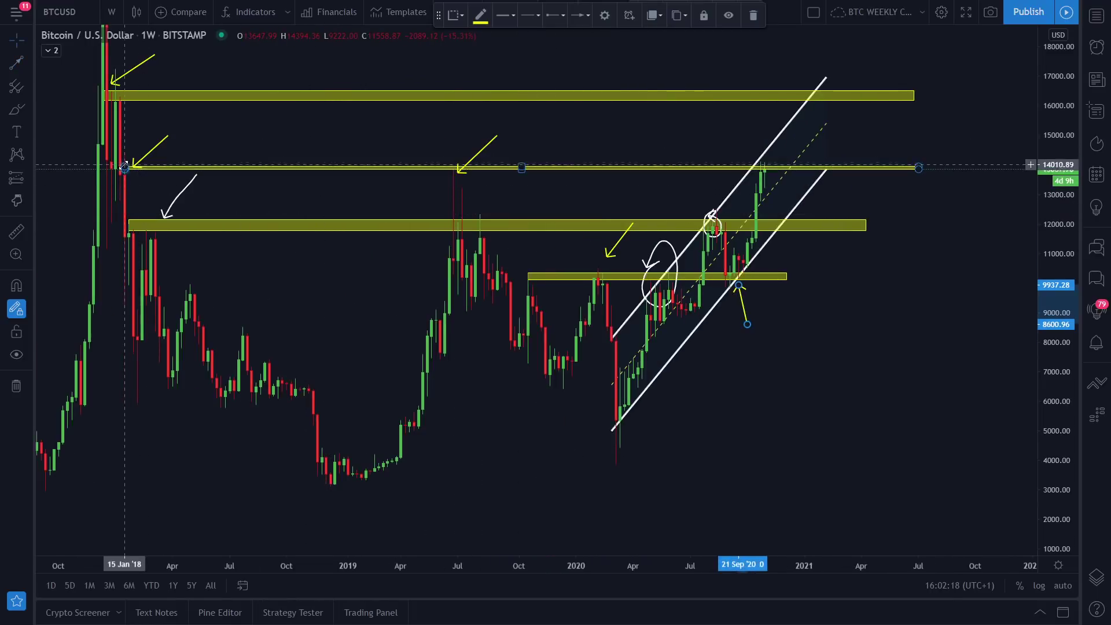
left_click(376, 170)
scroll(422, 191, "up", 3)
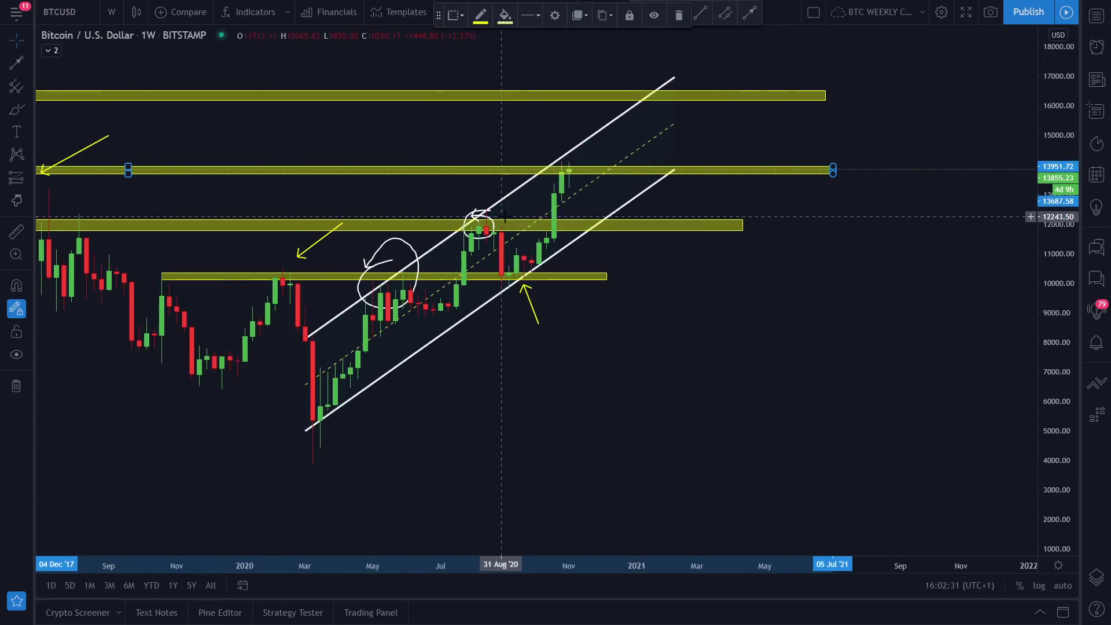
Circle the early November 2020 high in white brush and add falling and rising white arrows at the May–June 2020 highs
left_click(15, 114)
mouse_move(559, 145)
left_mouse_down()
mouse_move(542, 173)
mouse_move(593, 167)
mouse_move(532, 155)
left_mouse_up()
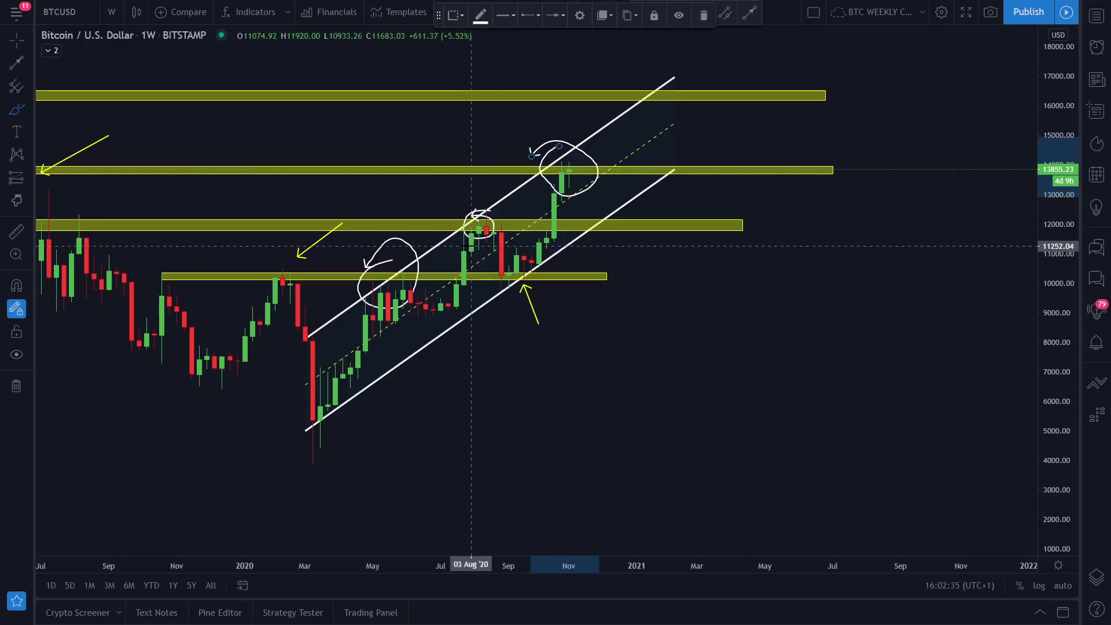
left_click_drag(351, 270, 381, 297)
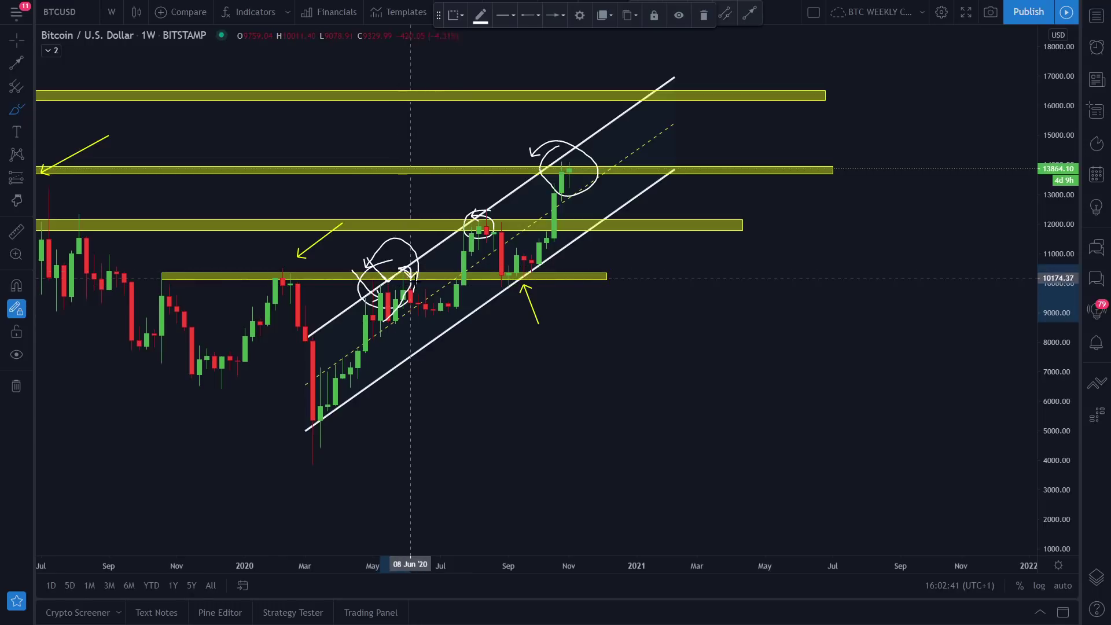
scroll(443, 310, "up", 2)
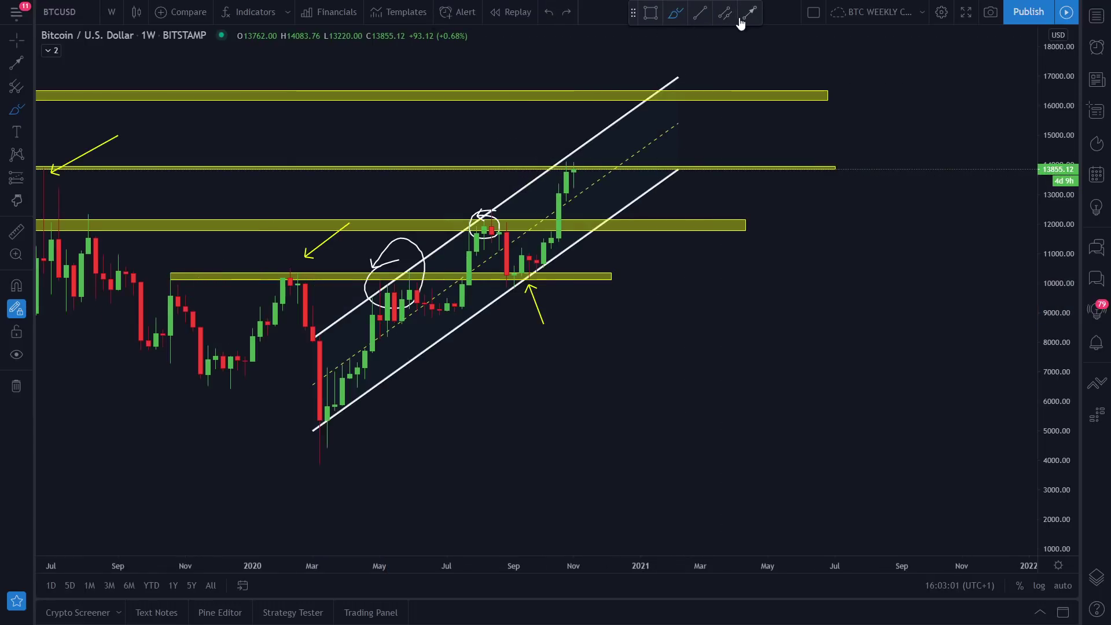
Try yellow projection arrows from the early November 2020 candles, one down to about 12093 and one up to about 13968
left_click(566, 163)
left_click(603, 222)
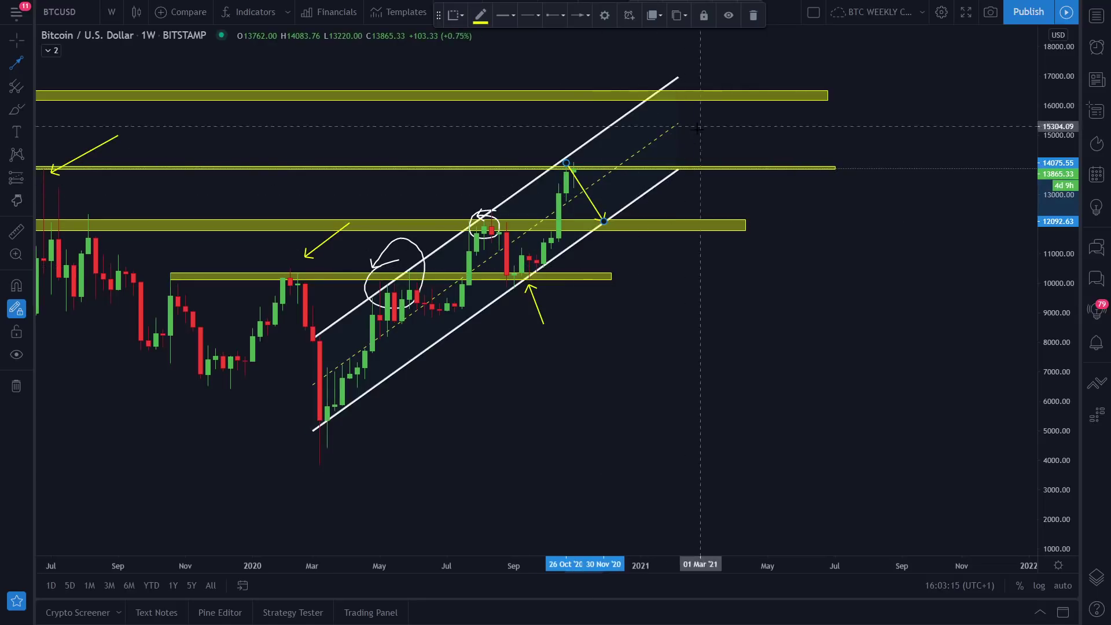
key("Delete")
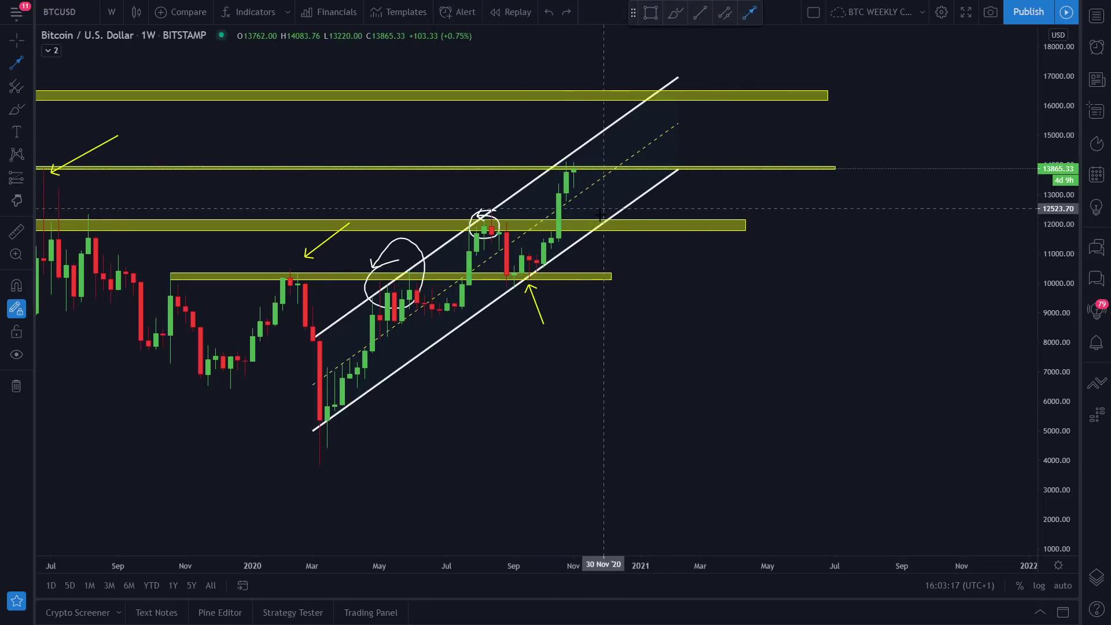
left_click(30, 110)
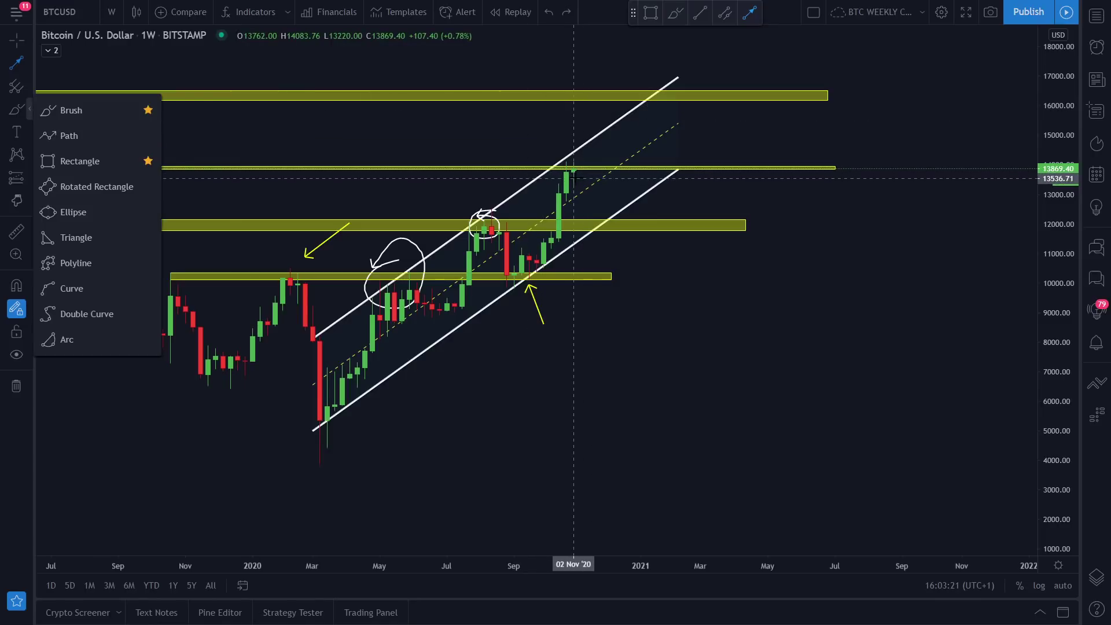
key("ctrl+z")
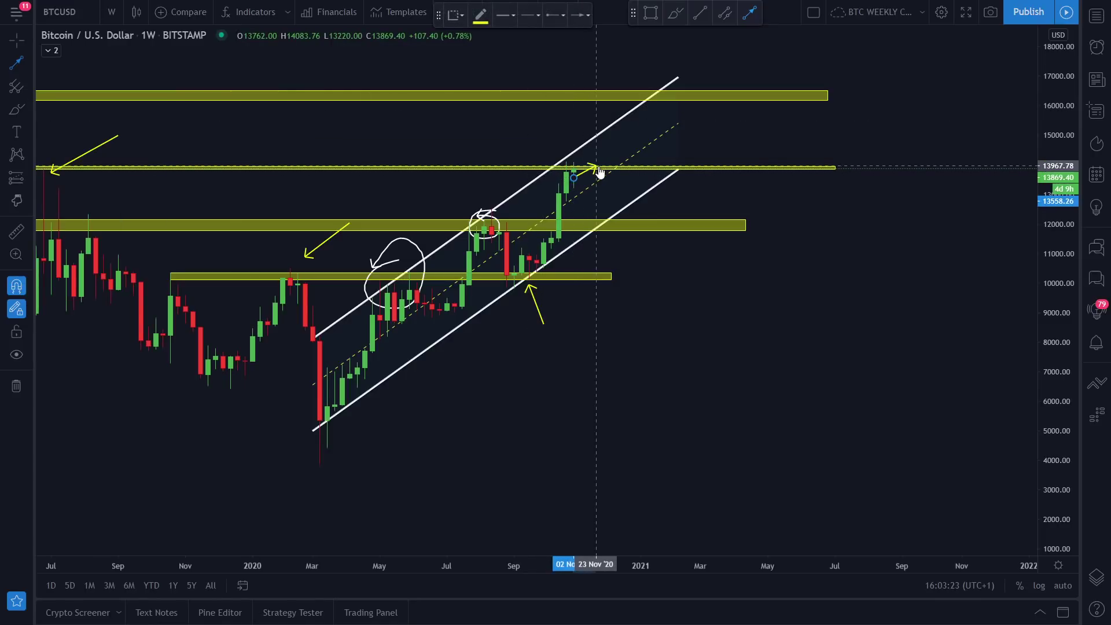
key("Delete")
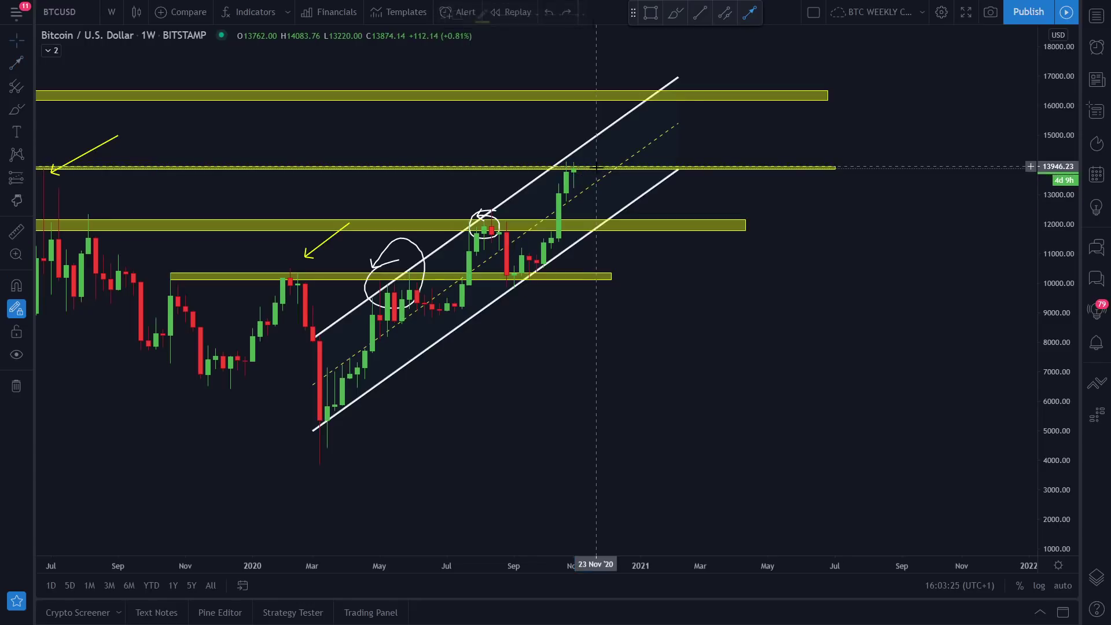
Sketch a white brush path from the current candle up to about 14600 and down to the channel's lower line near 12900
left_click(541, 167)
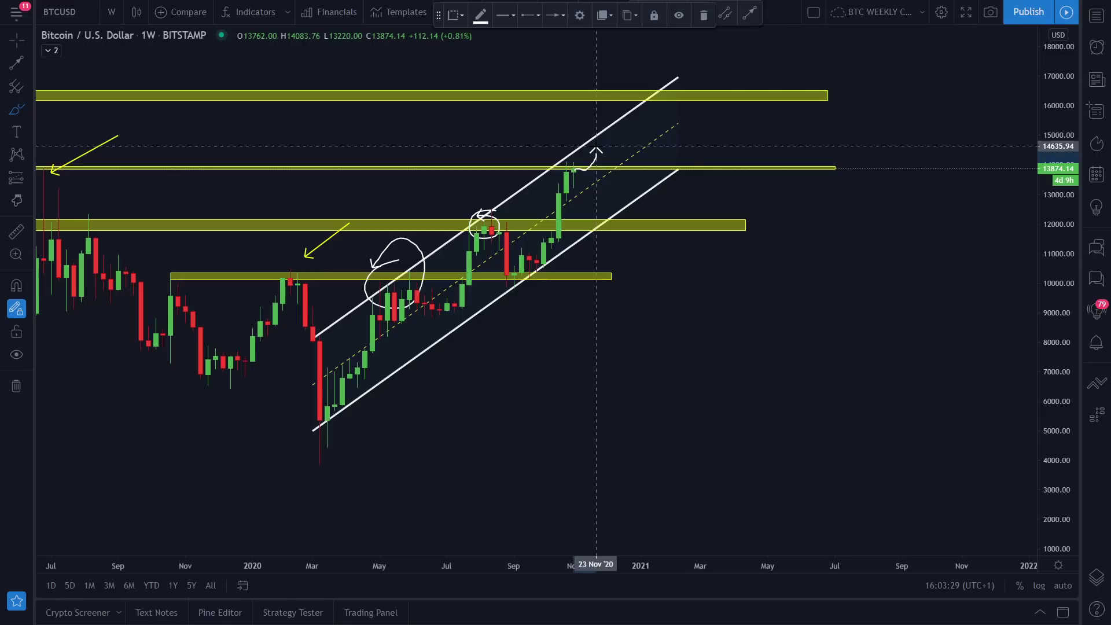
left_click(635, 198)
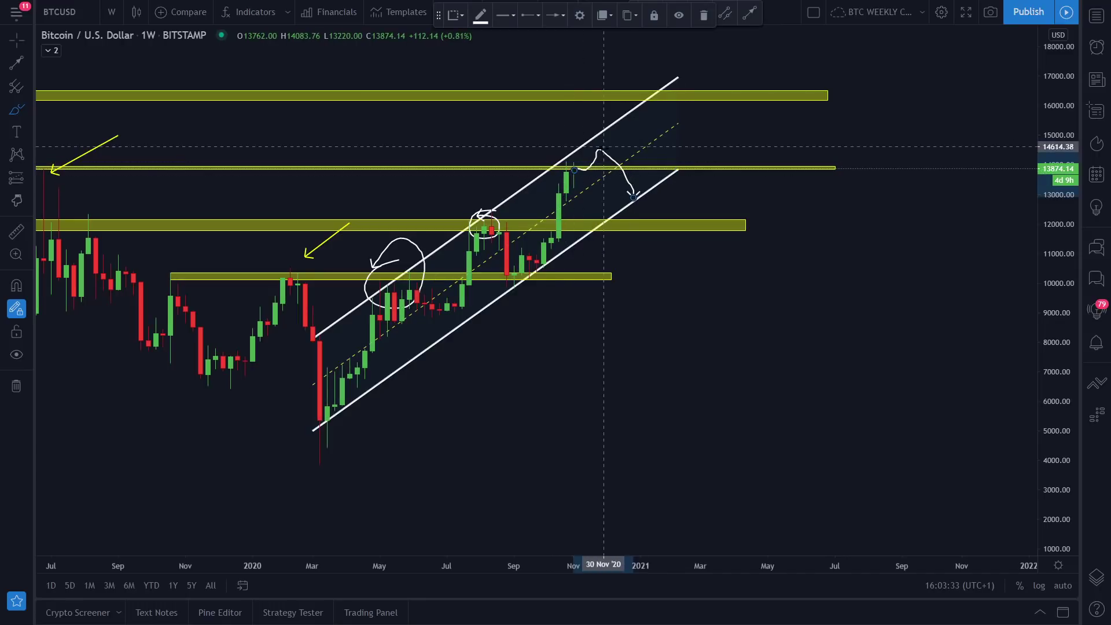
Circle in white brush where price meets the 13900 band in November 2020, mid-2019 and the turn of 2017–2018
scroll(603, 147, "down", 1)
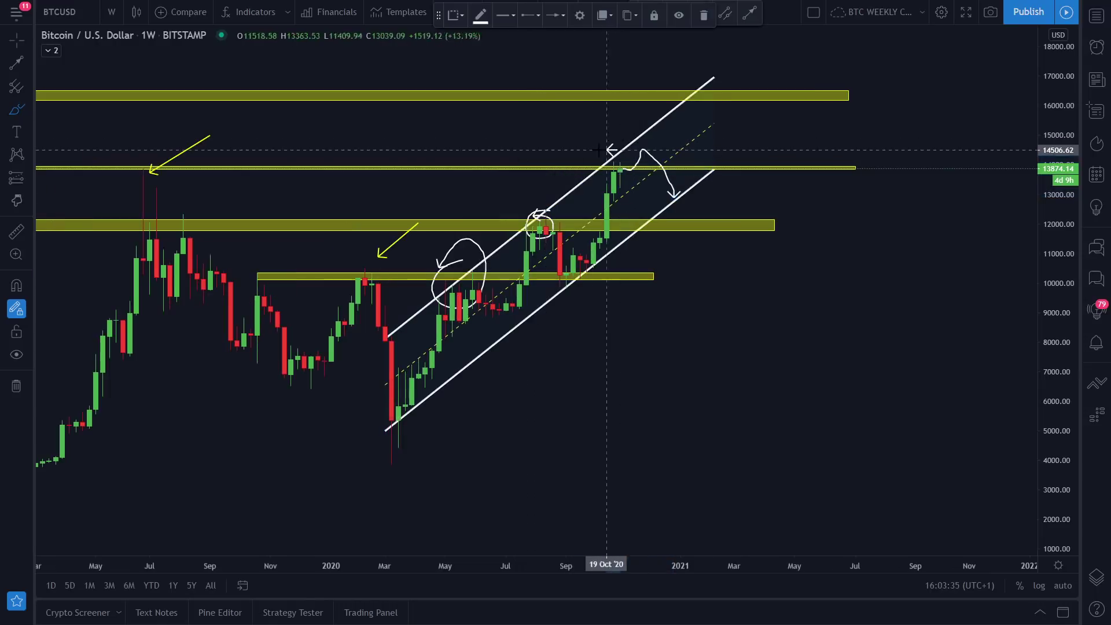
scroll(335, 158, "down", 1)
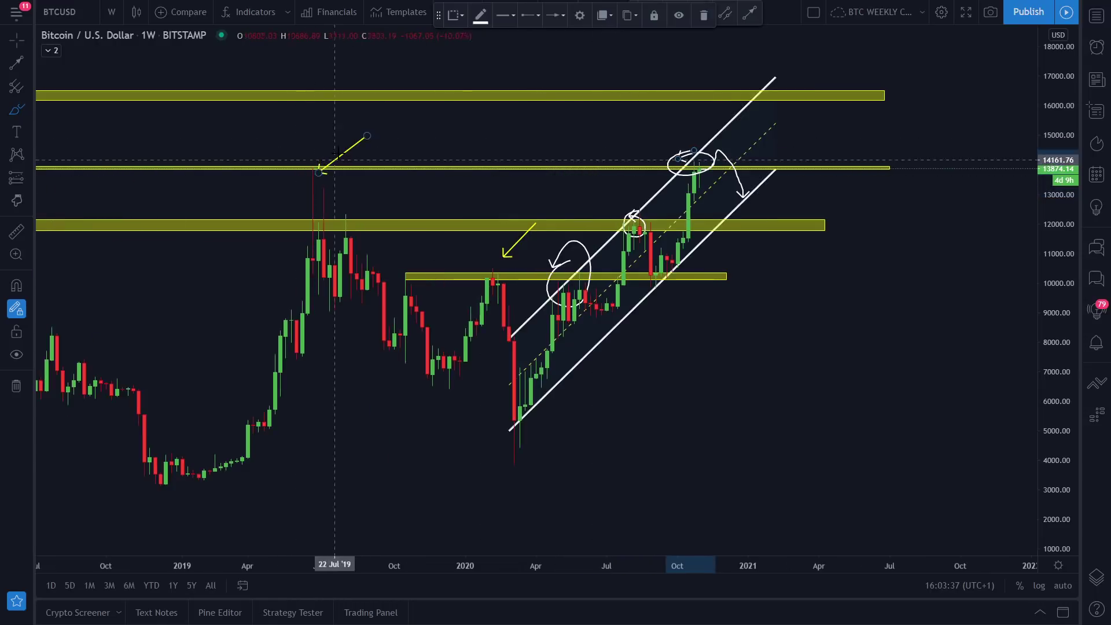
scroll(301, 162, "down", 1)
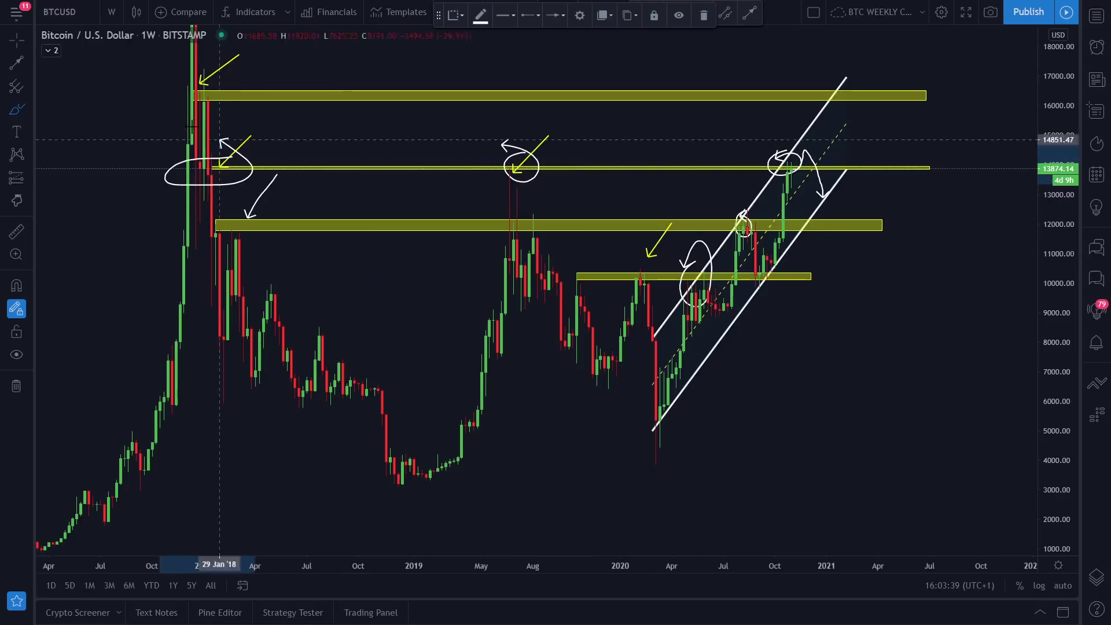
Try a white brush zigzag from the early November 2020 candles, running sideways just below the 13900 band to the end of 2020
scroll(256, 167, "up", 5)
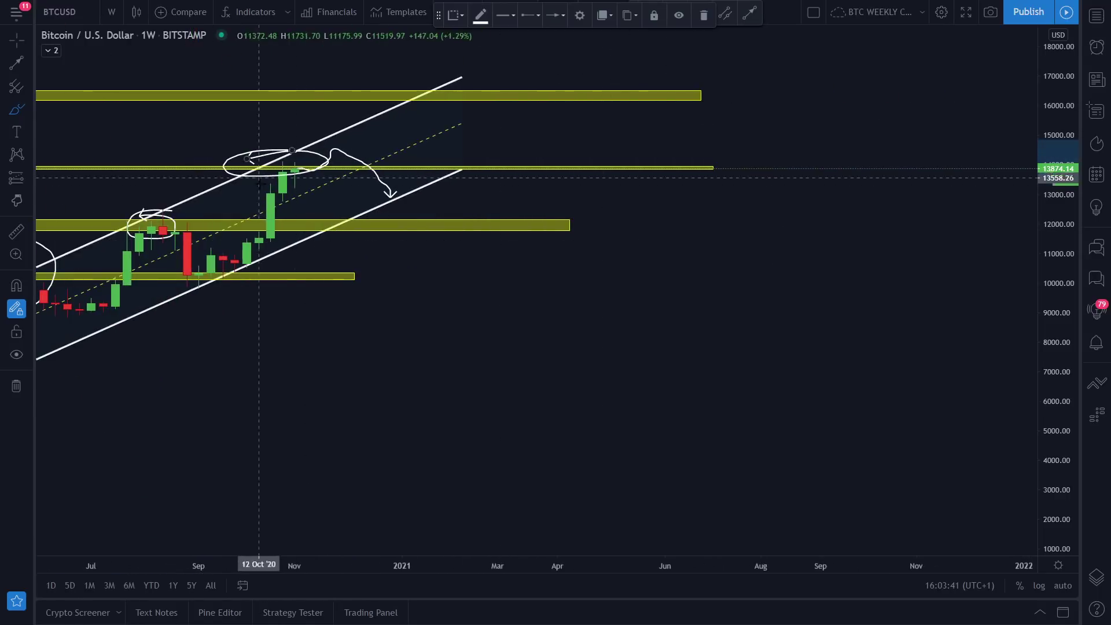
scroll(271, 161, "down", 2)
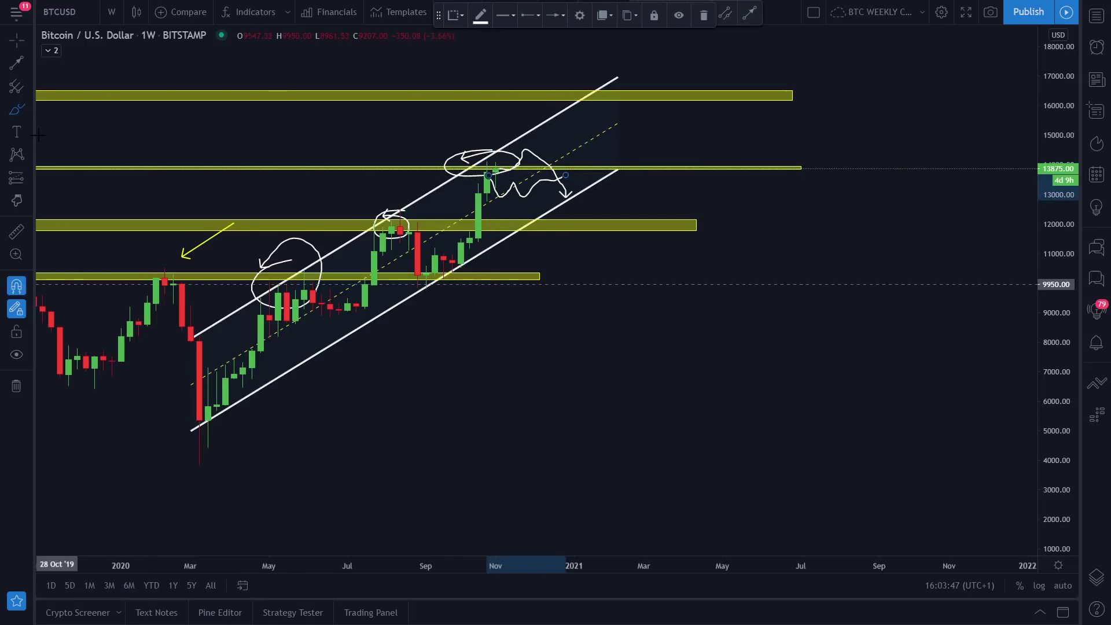
key("Delete")
Circle the October and July 2020 rallies in white brush and retrace the projected decline to the channel's lower line near 12900
mouse_move(461, 201)
left_mouse_down()
mouse_move(457, 231)
mouse_move(481, 187)
left_mouse_up()
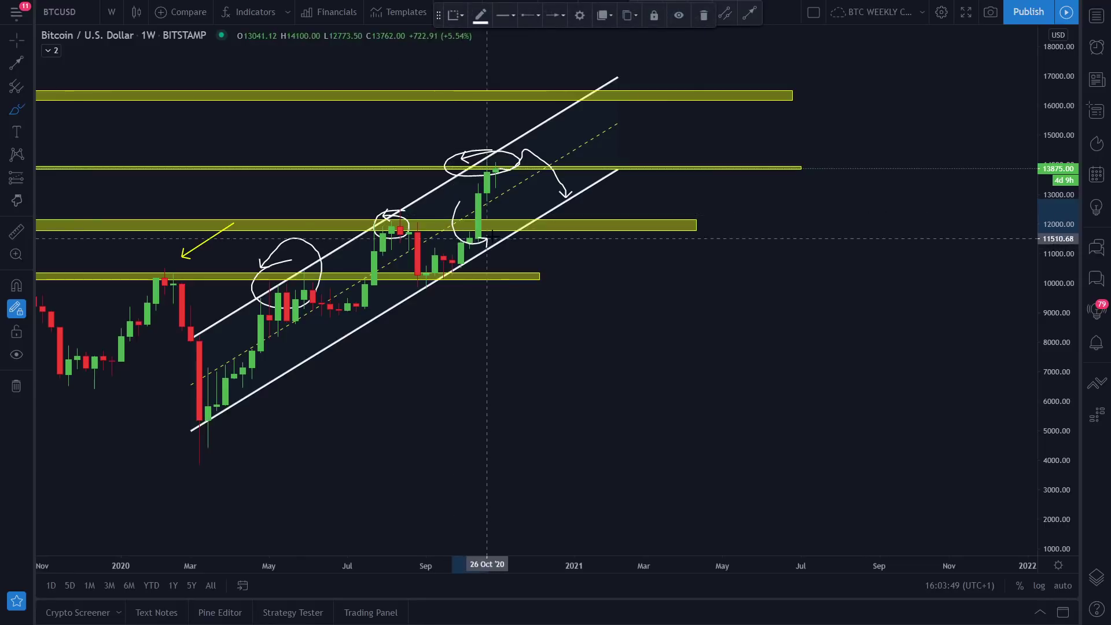
mouse_move(365, 229)
left_mouse_down()
mouse_move(369, 277)
mouse_move(388, 250)
mouse_move(374, 246)
left_mouse_up()
mouse_move(495, 178)
left_mouse_down()
mouse_move(513, 184)
mouse_move(513, 149)
mouse_move(518, 163)
left_mouse_up()
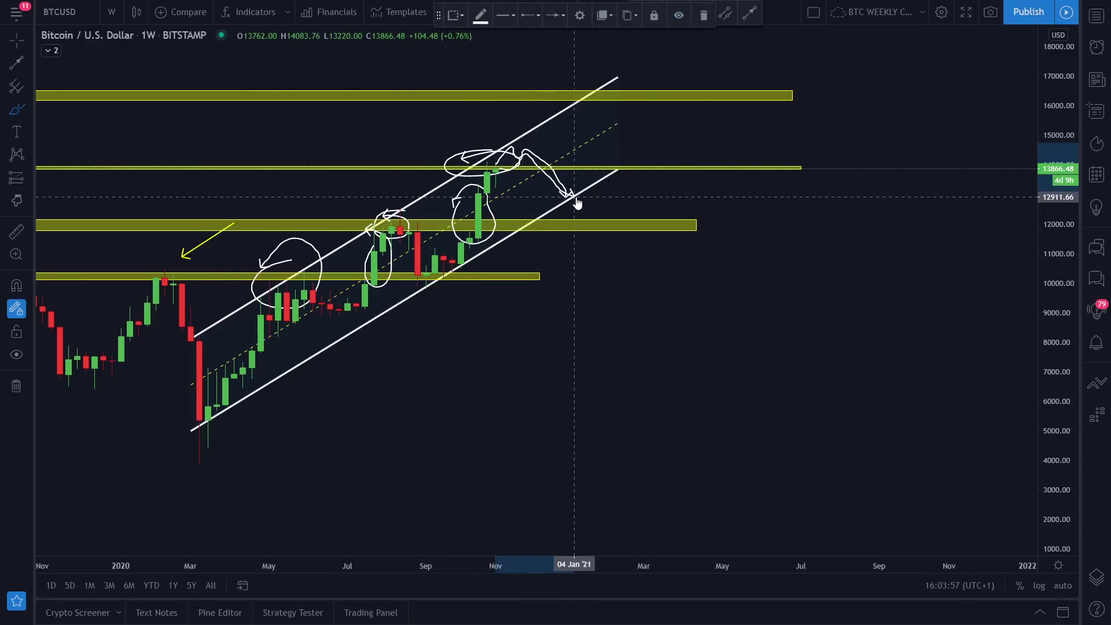
Draw a yellow arrow from about 14054 in mid-January 2021 up to the highest resistance band in mid-February 2021
left_click_drag(580, 197, 621, 98)
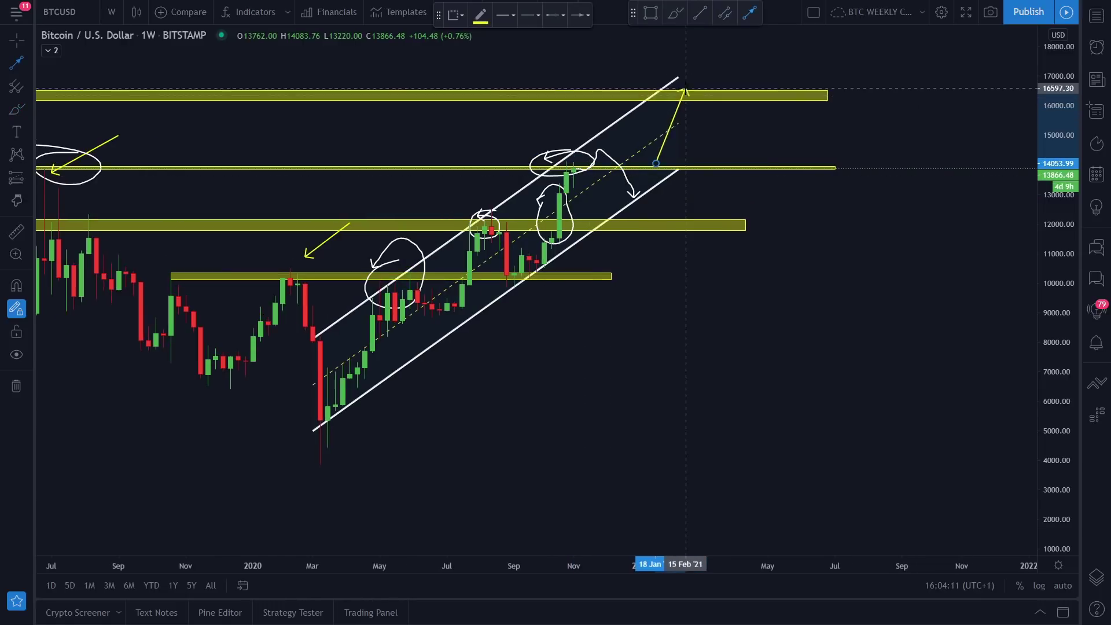
mouse_move(656, 164)
left_mouse_down()
mouse_move(663, 97)
mouse_move(683, 145)
mouse_move(692, 116)
mouse_move(665, 145)
mouse_move(255, 113)
mouse_move(376, 90)
mouse_move(431, 168)
mouse_move(886, 24)
mouse_move(860, 43)
mouse_move(846, 34)
mouse_move(739, 175)
mouse_move(642, 177)
mouse_move(827, 194)
left_mouse_up()
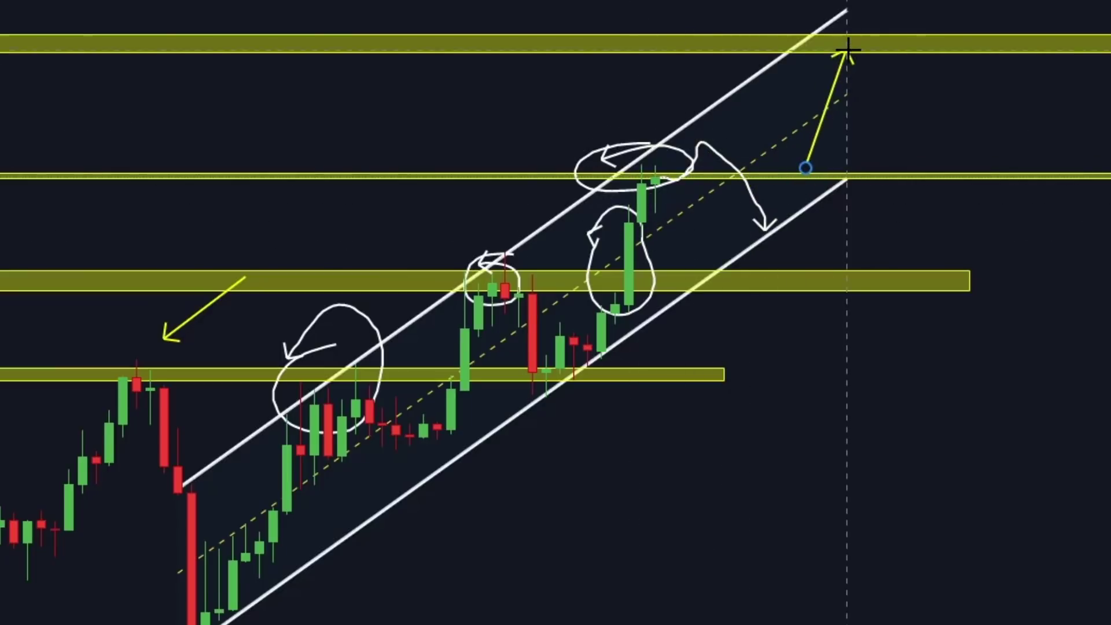
left_click_drag(848, 51, 846, 50)
scroll(891, 124, "down", 2)
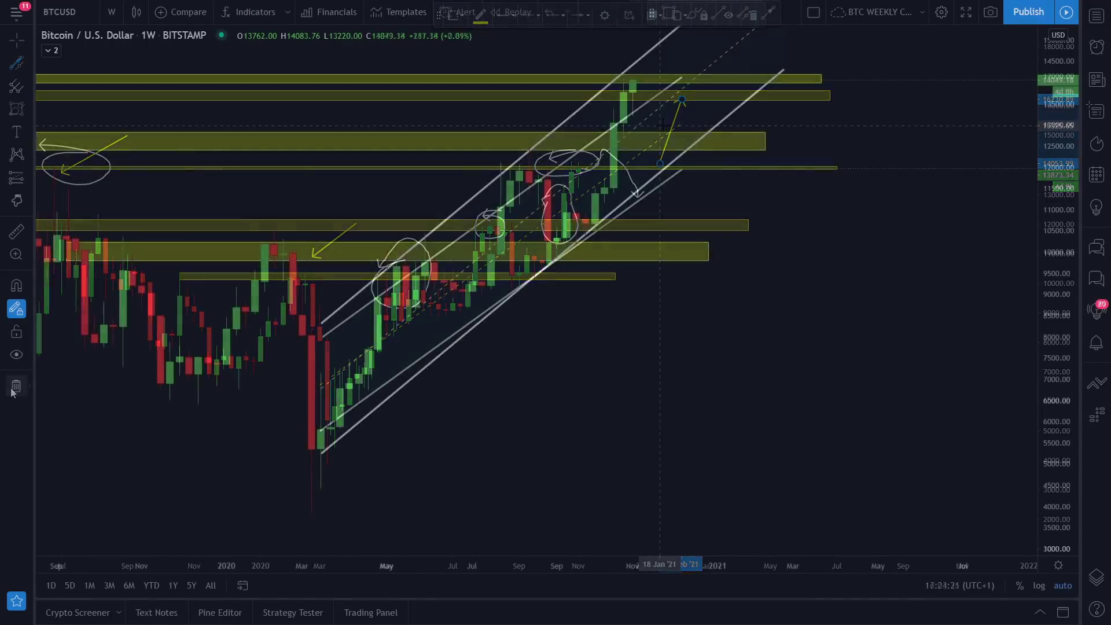